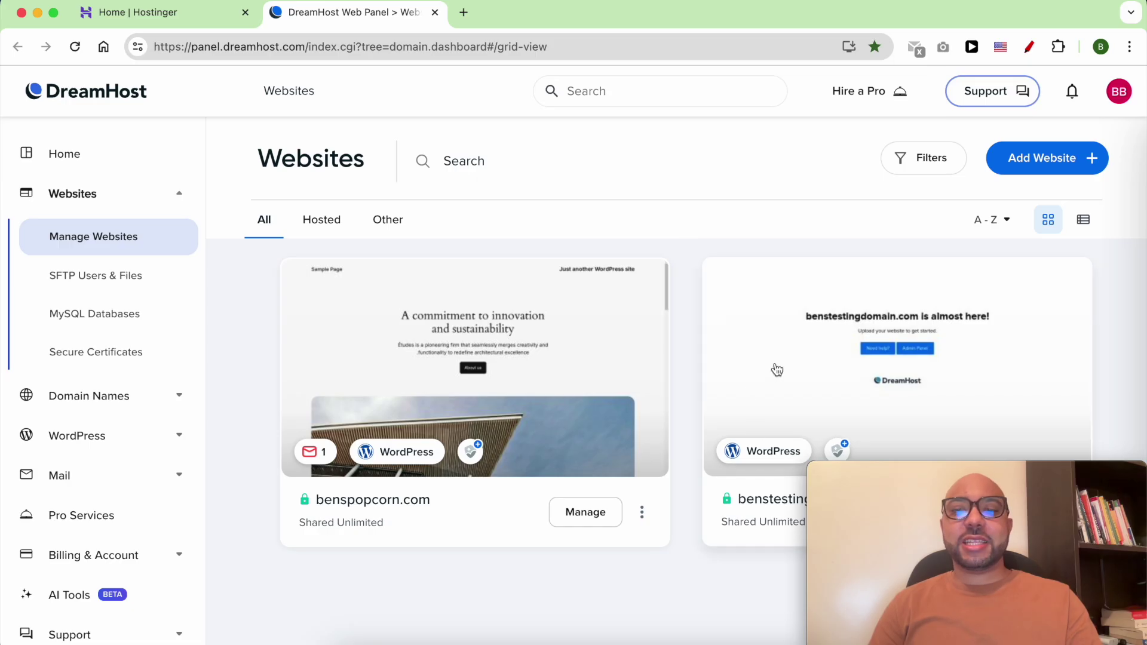
Open the live benstestingdomain.com site from the DreamHost website list and look over its homepage.
drag(956, 469, 183, 440)
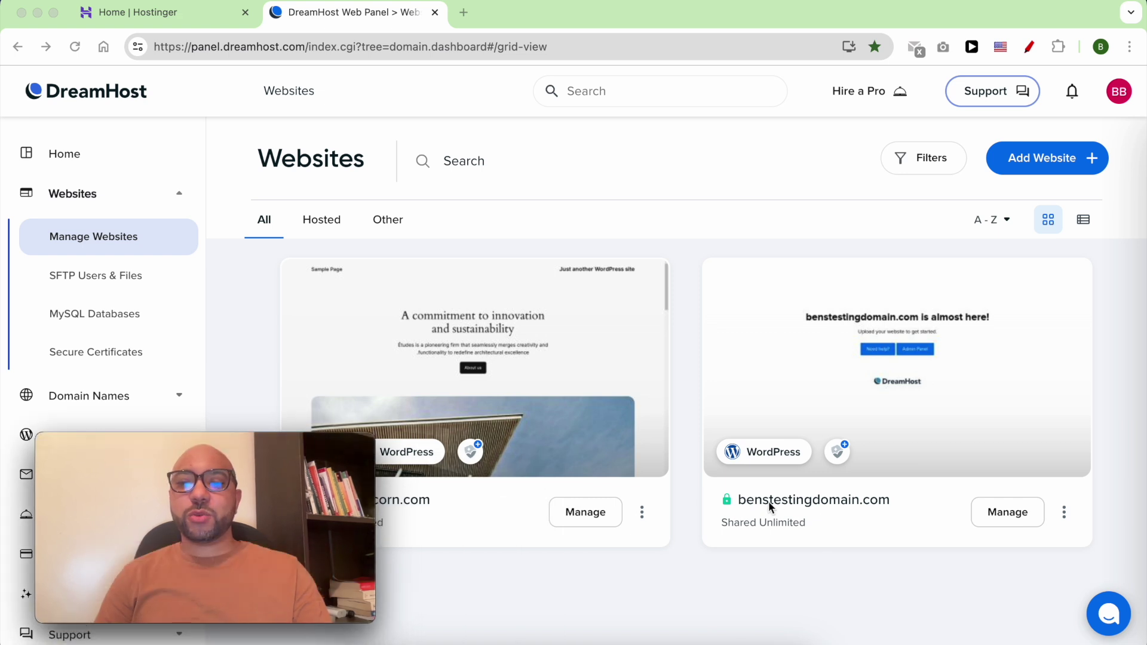
click(829, 553)
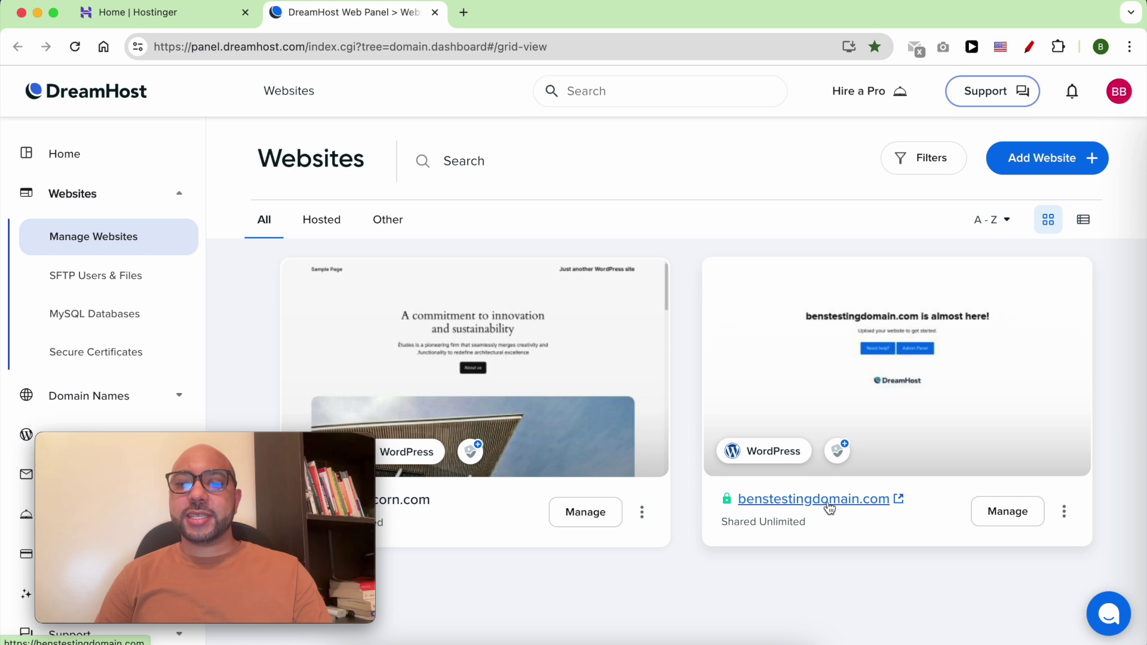
click(898, 503)
drag(235, 441, 1005, 478)
click(540, 243)
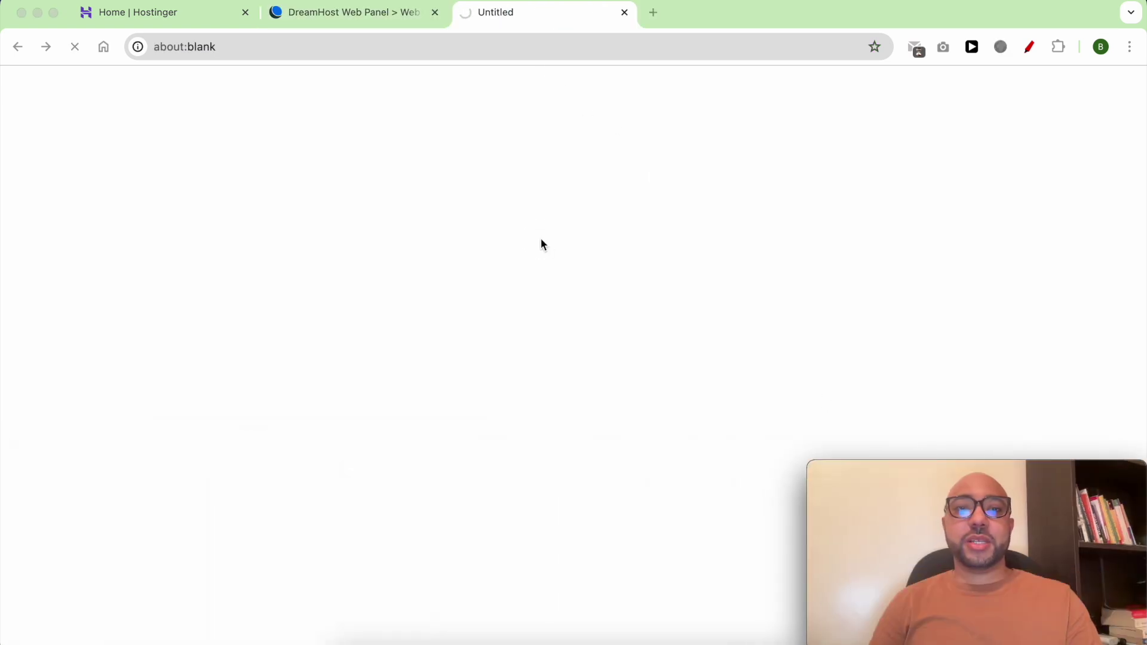
scroll(426, 285, down, 15)
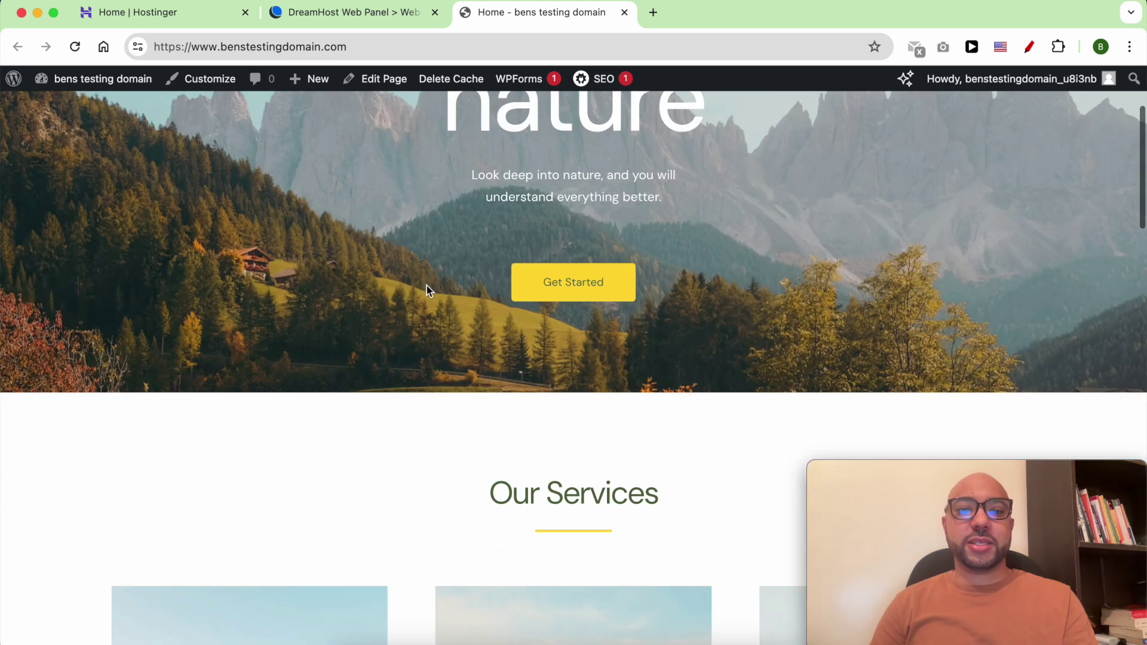
scroll(427, 285, up, 15)
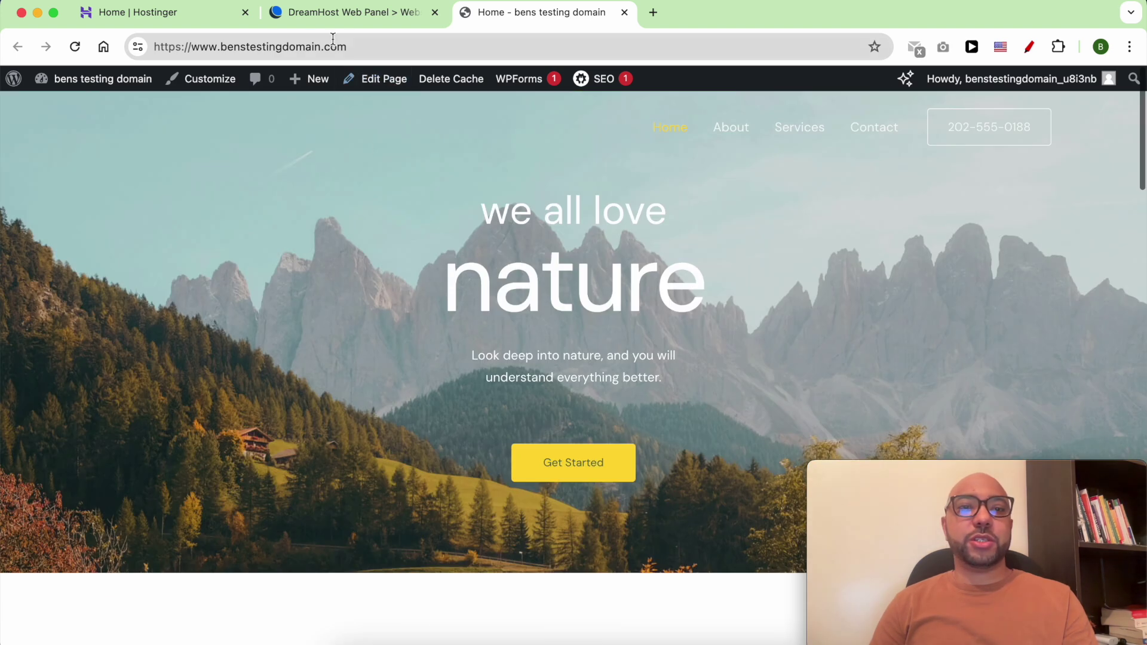
Review the migration checklist in the text note, highlighting the first item about getting a copy of the files.
click(159, 13)
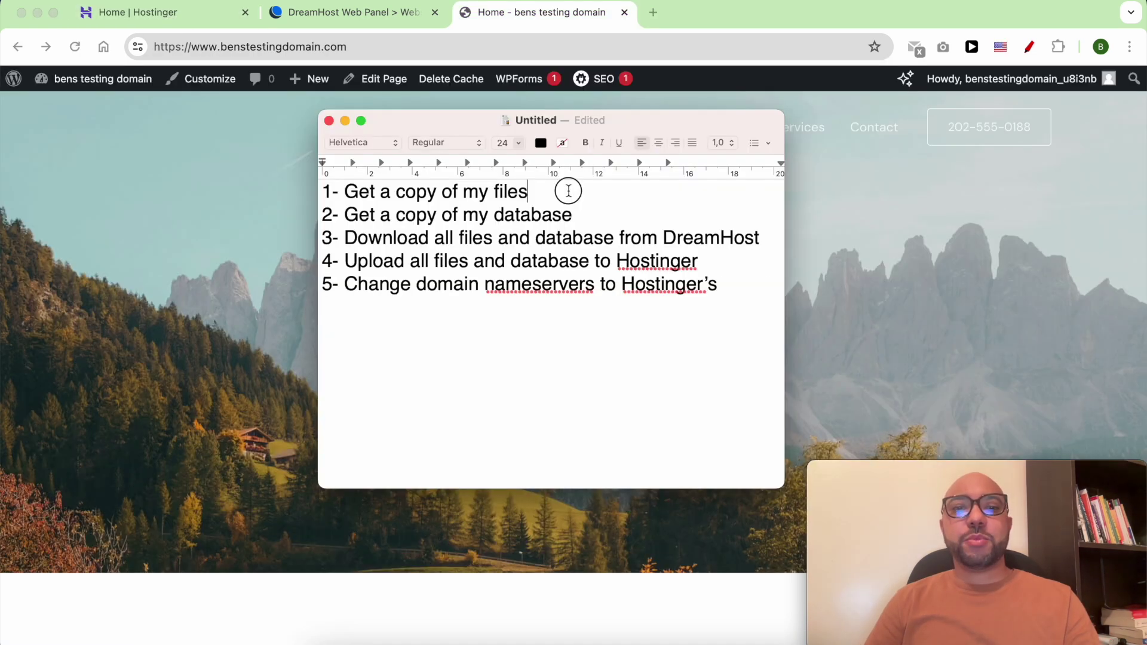
drag(568, 192, 287, 190)
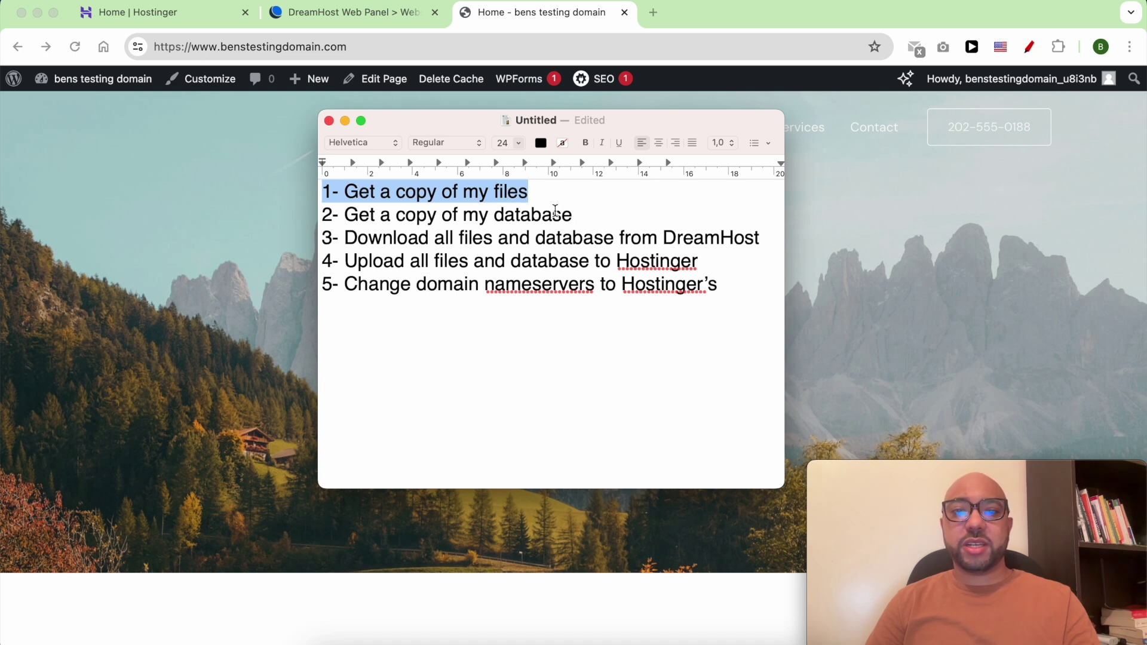
triple_click(495, 195)
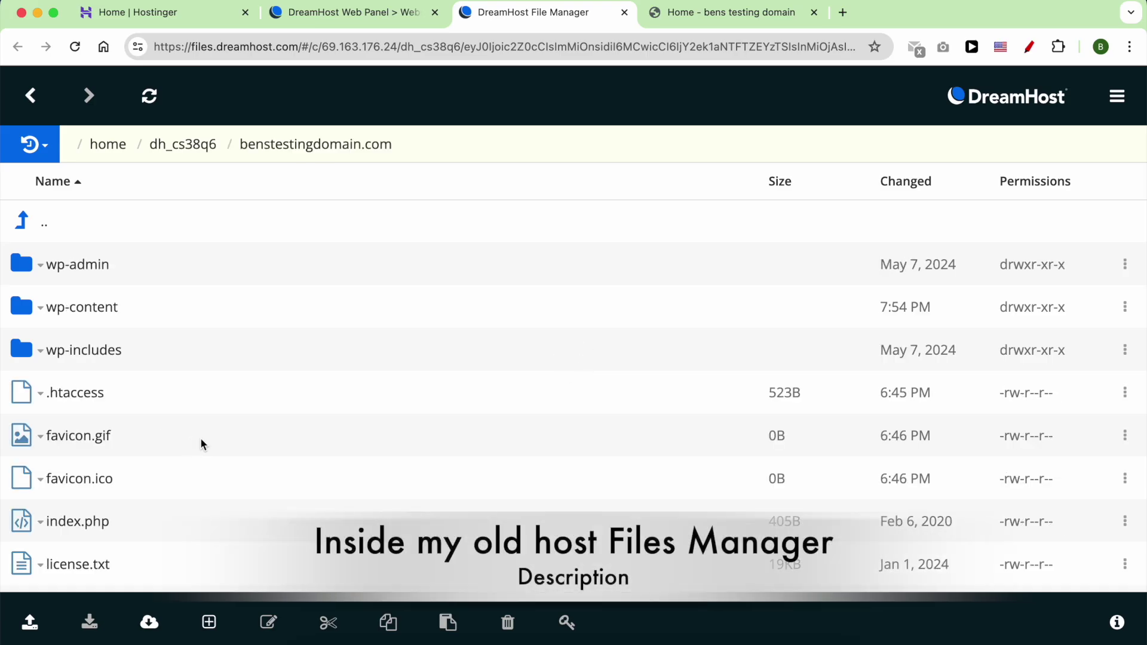
Download the whole benstestingdomain.com folder from its parent directory in the DreamHost File Manager.
click(68, 220)
right_click(245, 438)
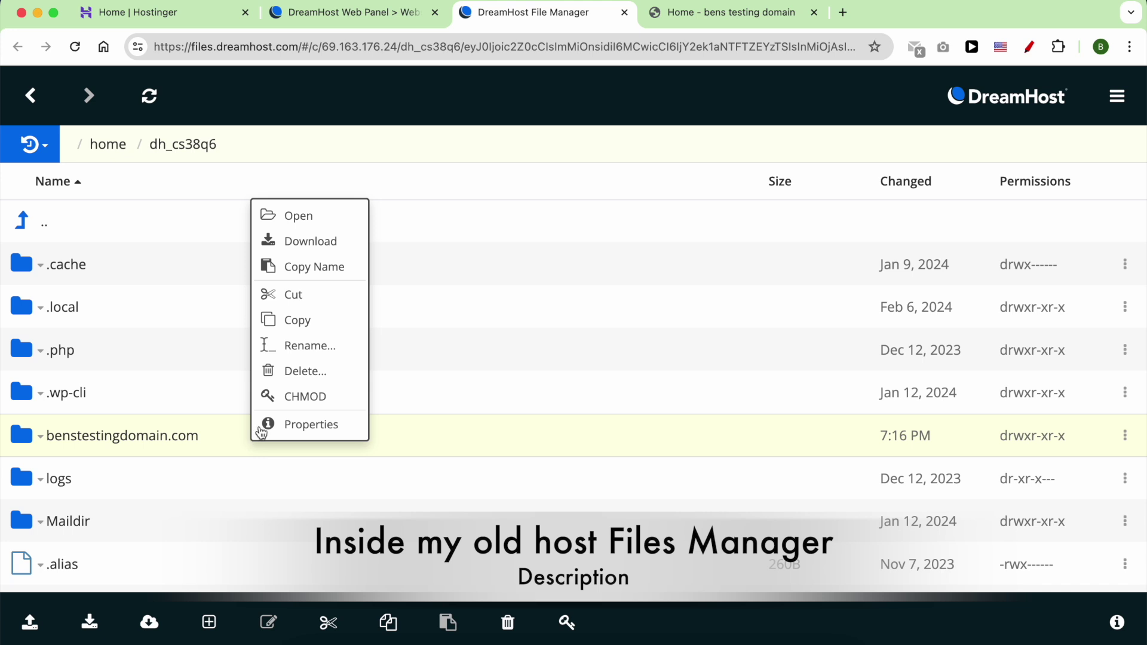
click(302, 242)
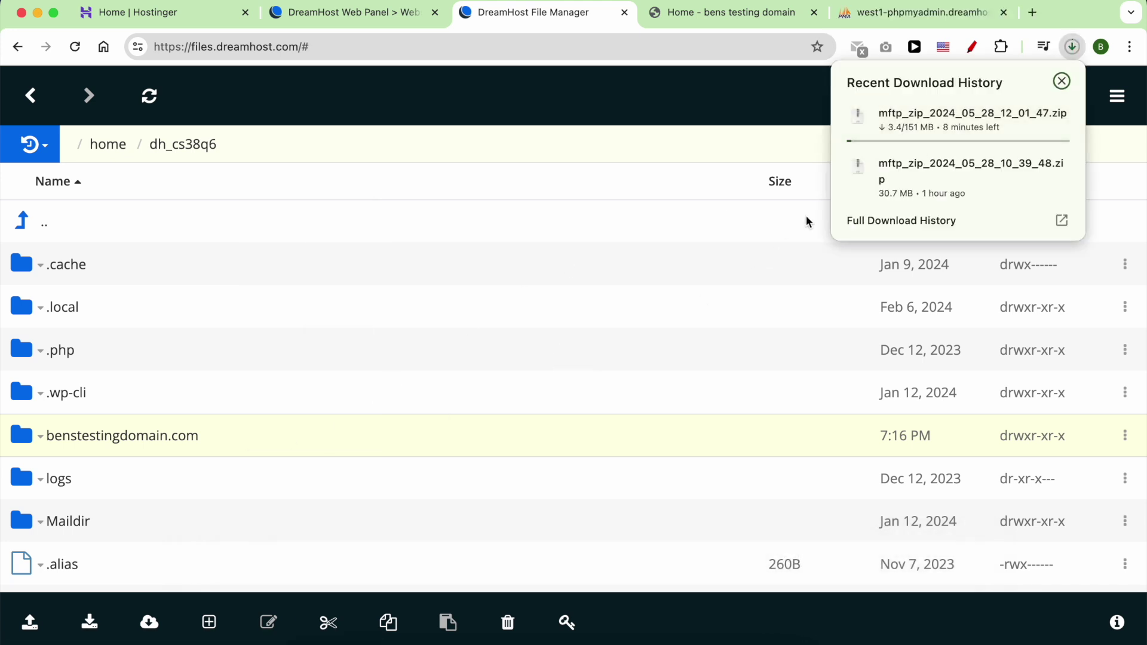
mouse_move(931, 128)
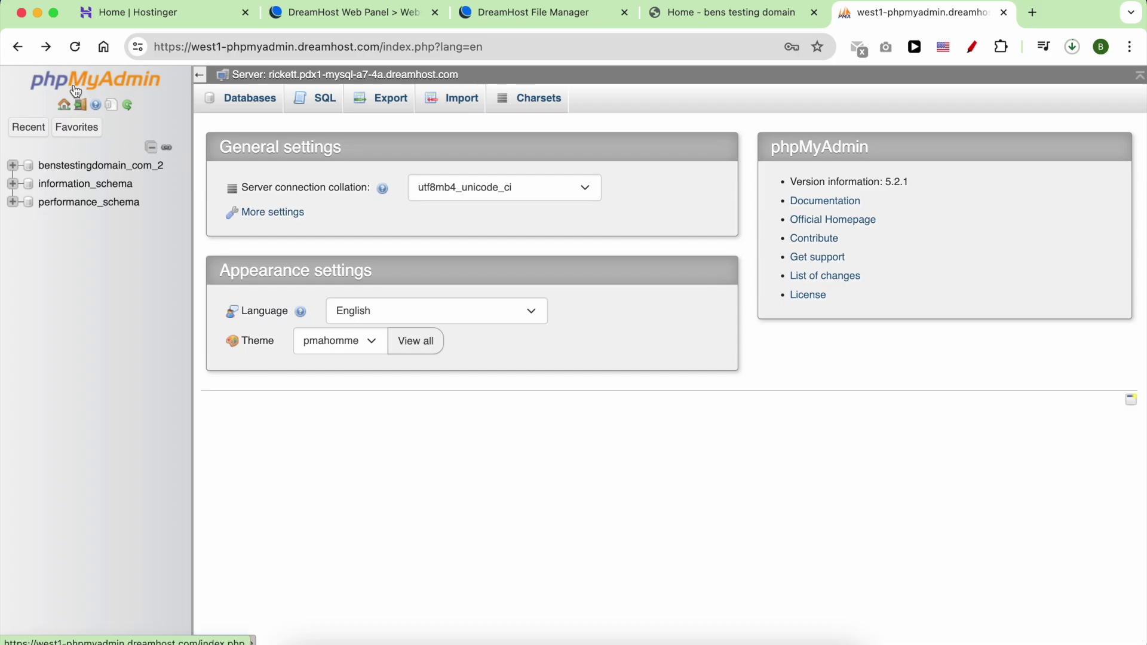
Export the benstestingdomain_com_2 database from phpMyAdmin with the Quick method in SQL format.
click(370, 12)
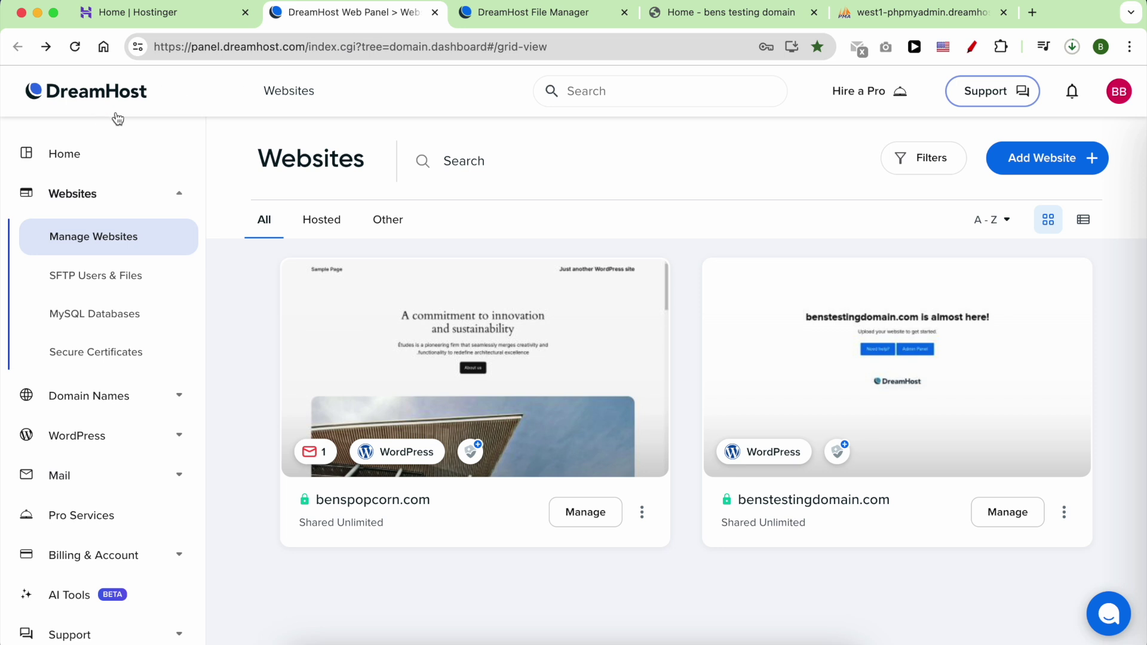
click(883, 14)
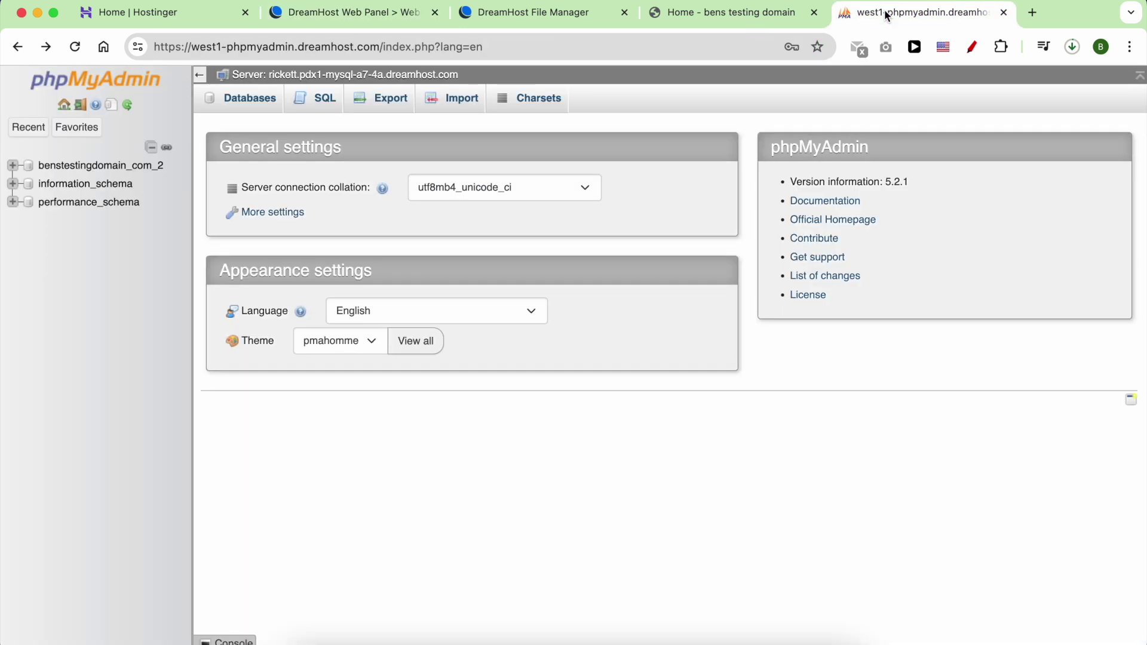
click(111, 168)
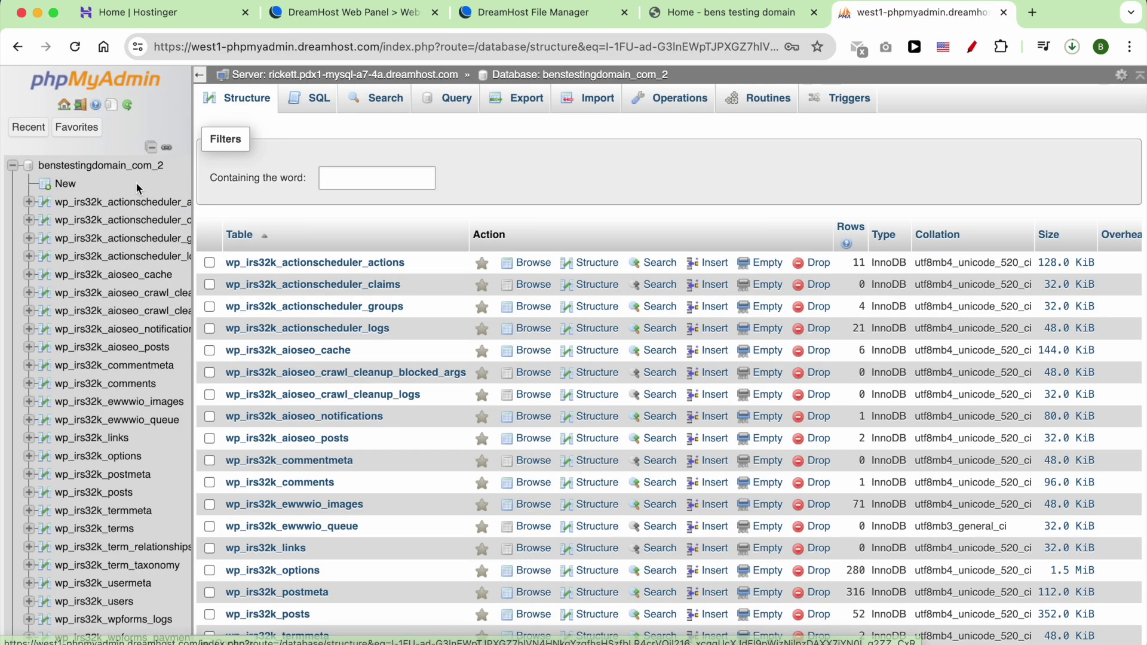
click(529, 105)
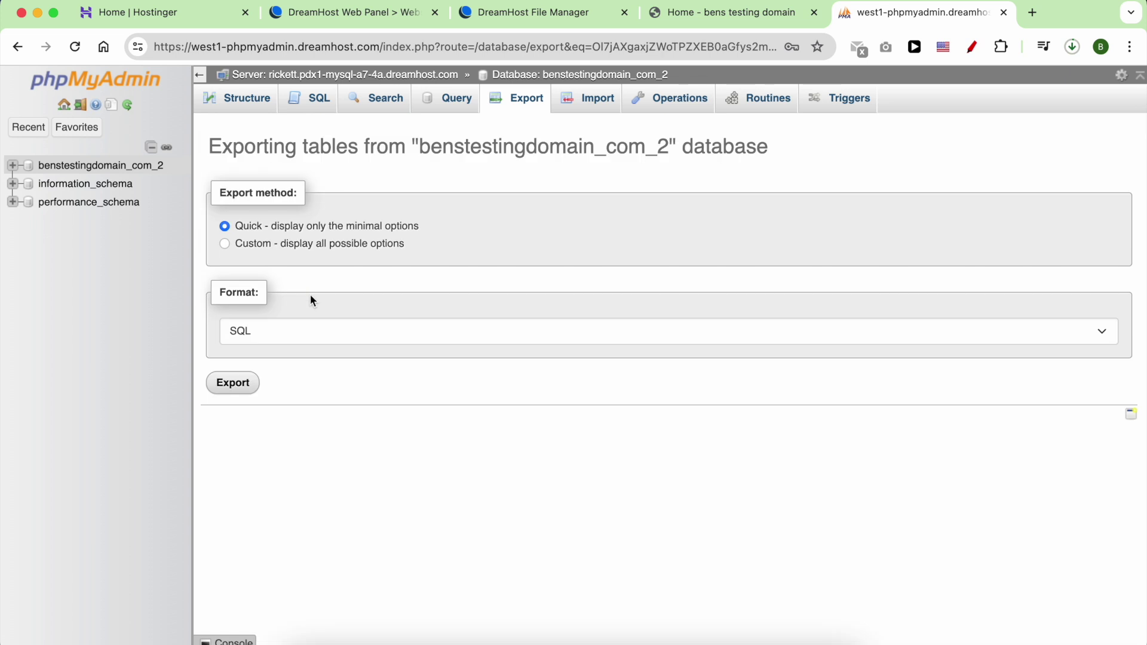
click(233, 386)
Check the downloaded SQL file and site ZIP archive in the Downloads folder, and return to the Hostinger home page.
click(1074, 47)
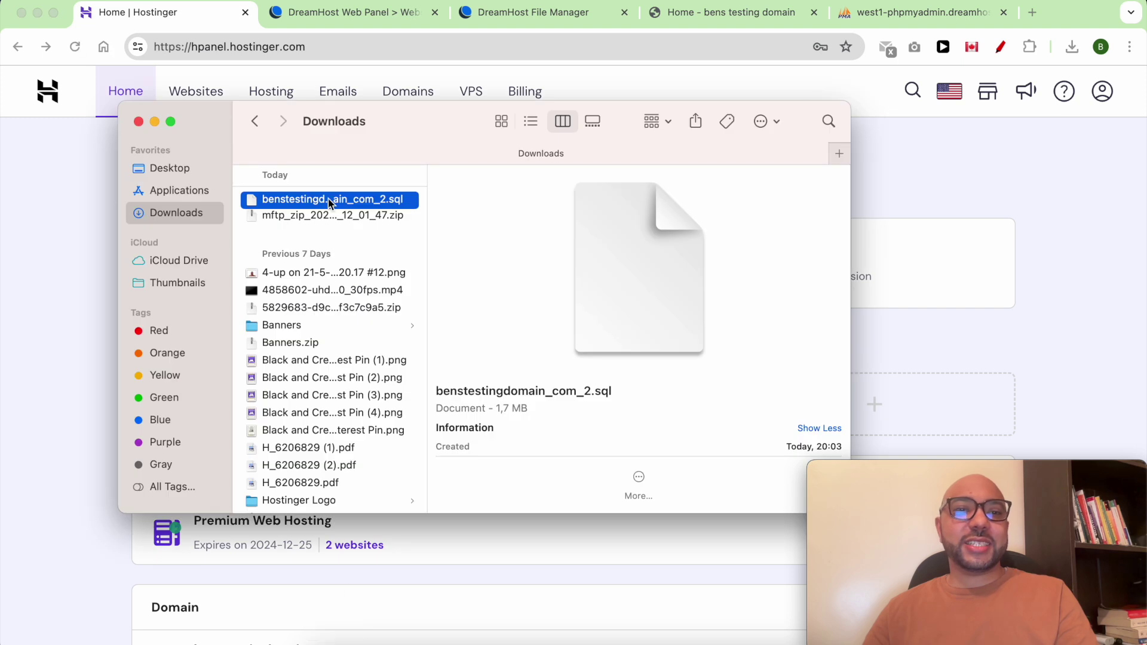
click(328, 216)
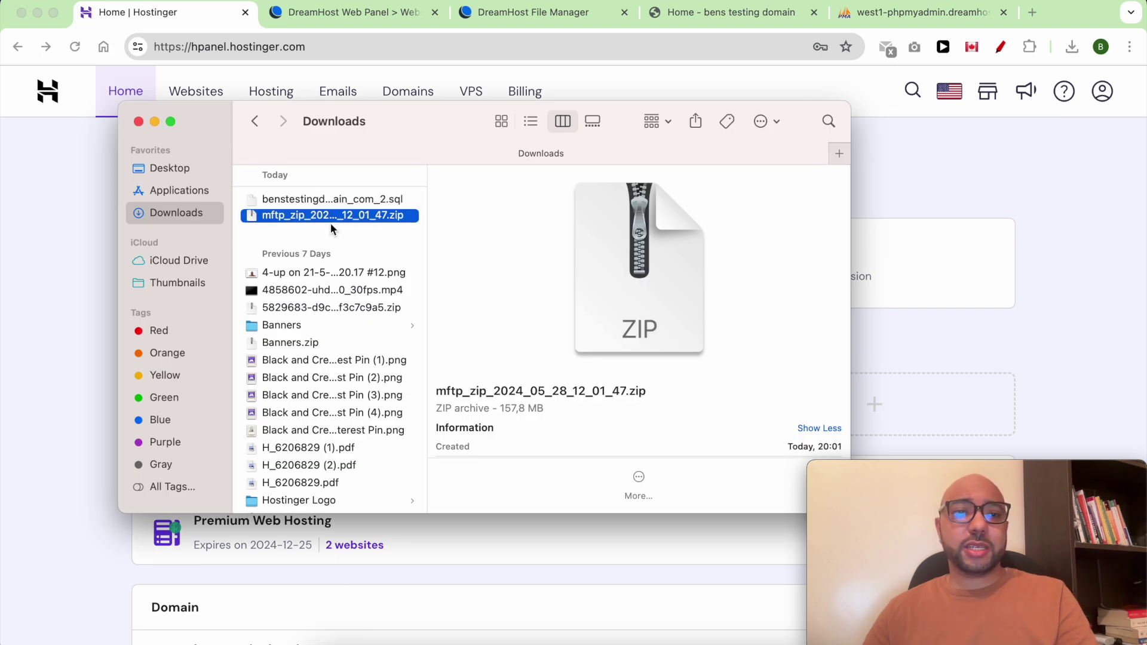
click(62, 226)
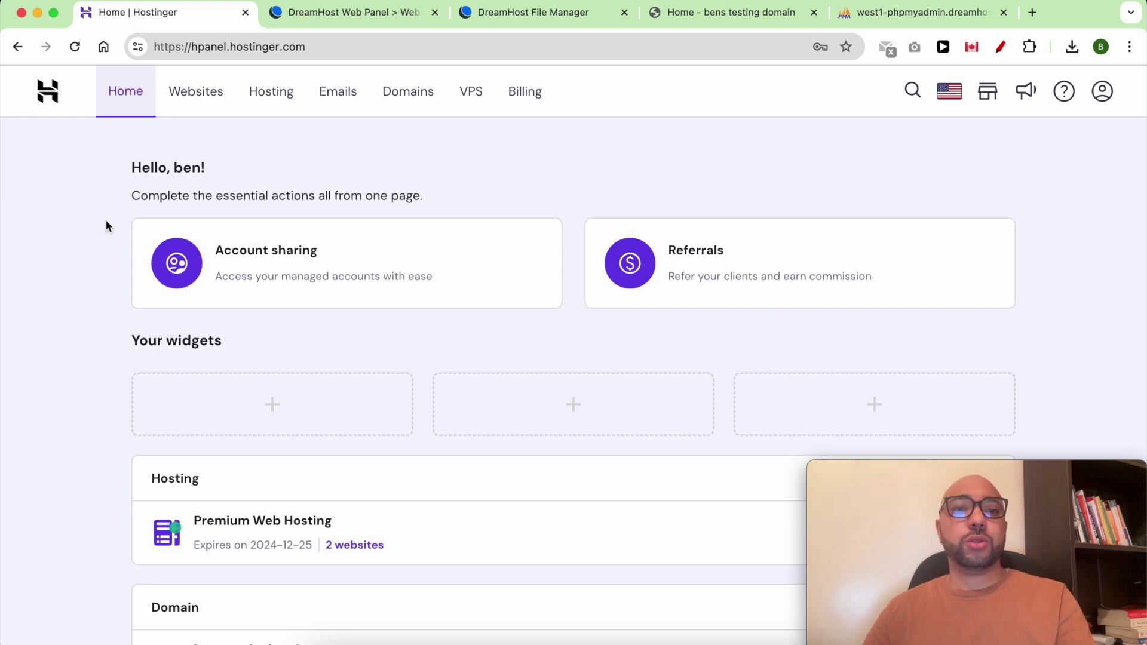
Start adding a website in Hostinger through all available options, choosing Create and skipping the tool selection.
click(191, 101)
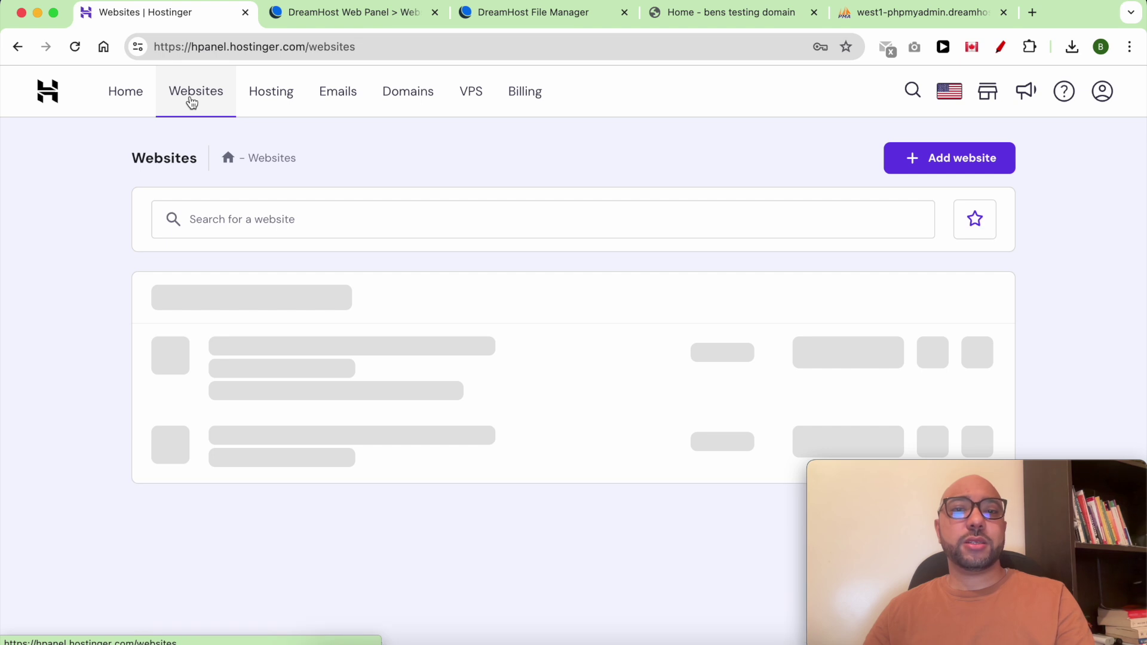
click(930, 164)
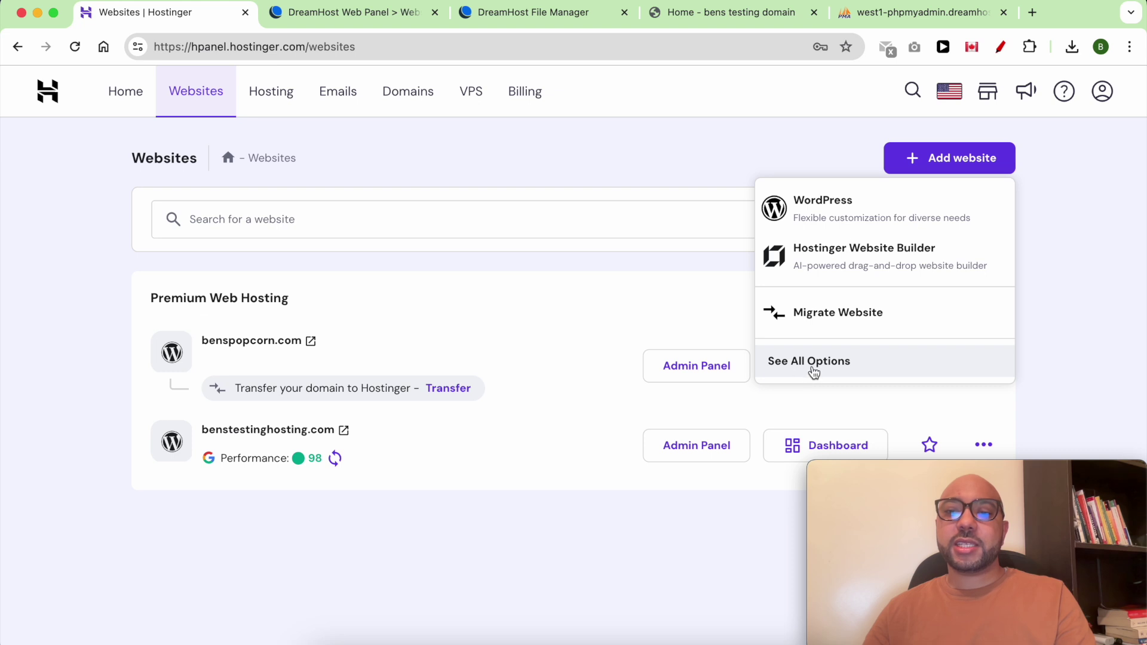
click(835, 371)
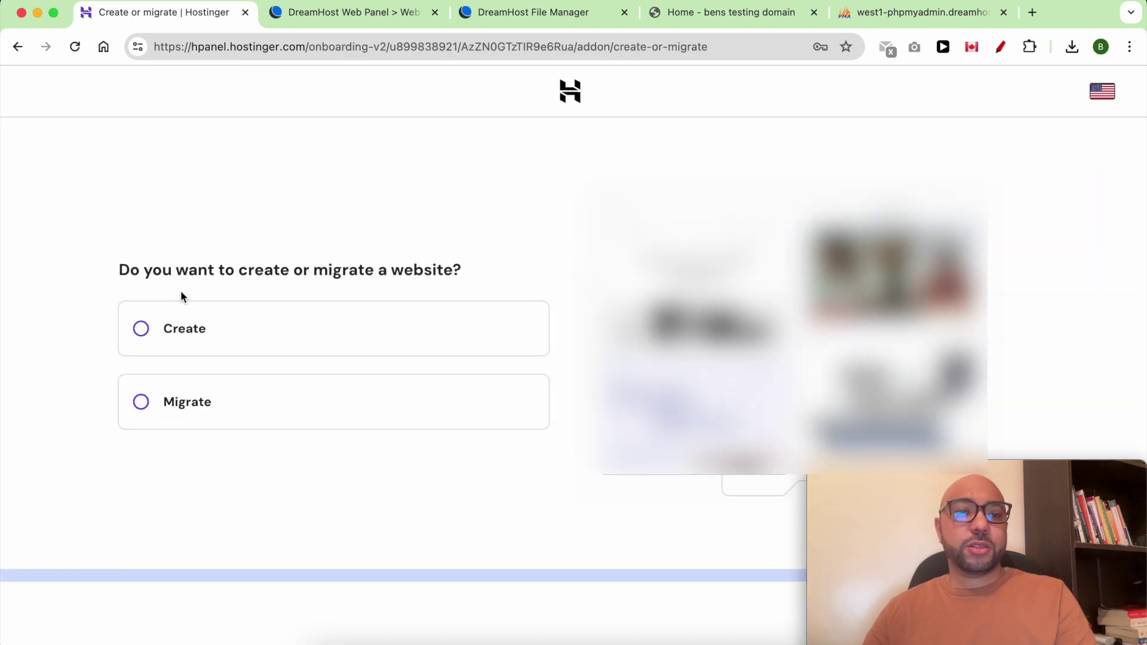
click(205, 334)
drag(973, 549, 956, 263)
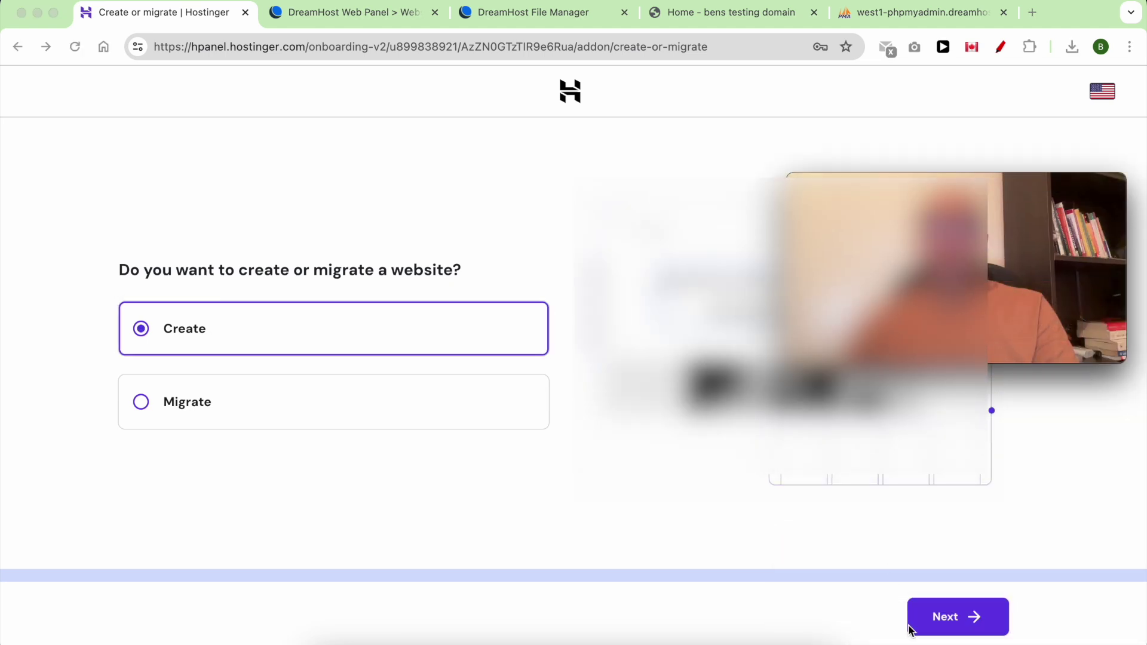
click(971, 623)
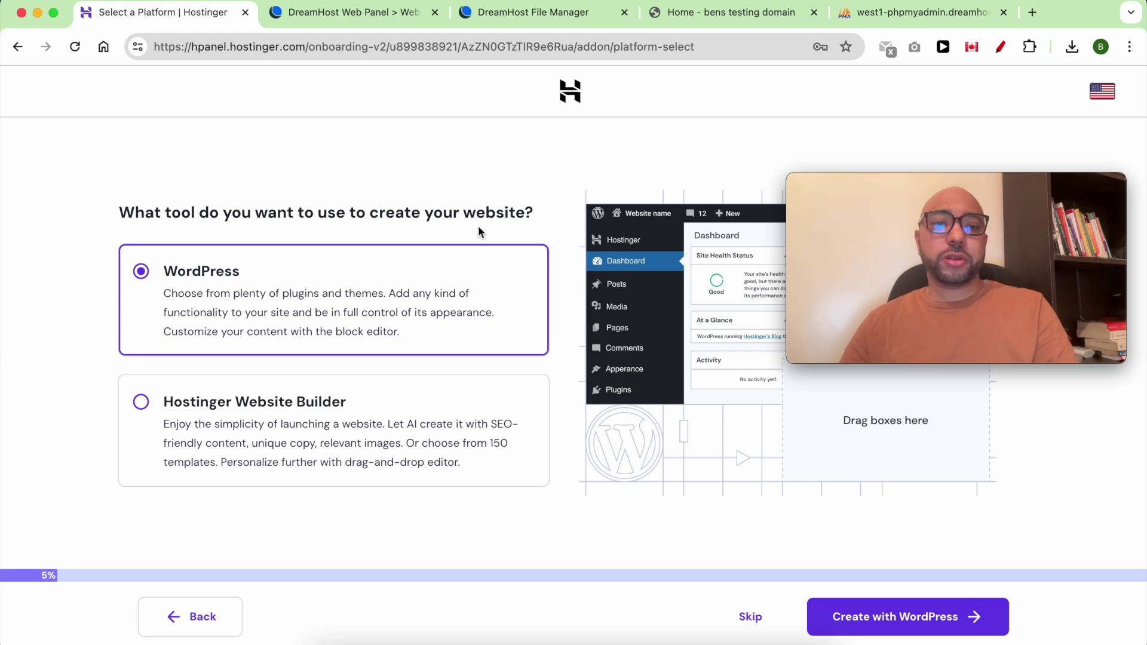
click(757, 618)
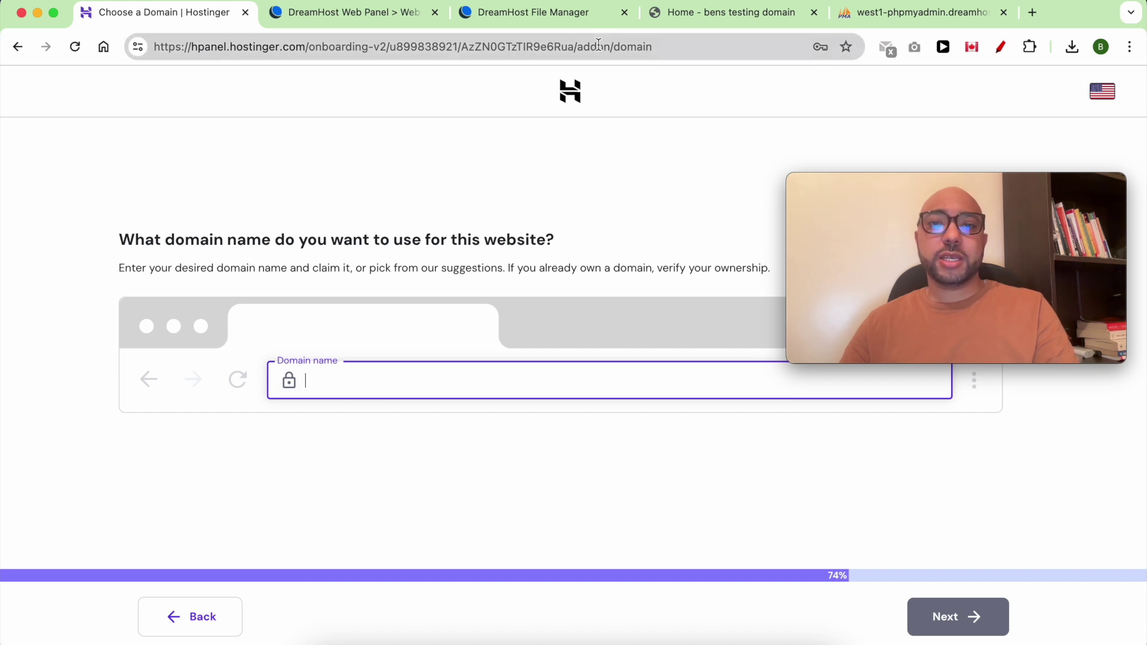
Copy the domain benstestingdomain.com from the live site's address and return to the Hostinger website setup.
key(super+4)
drag(379, 46, 239, 46)
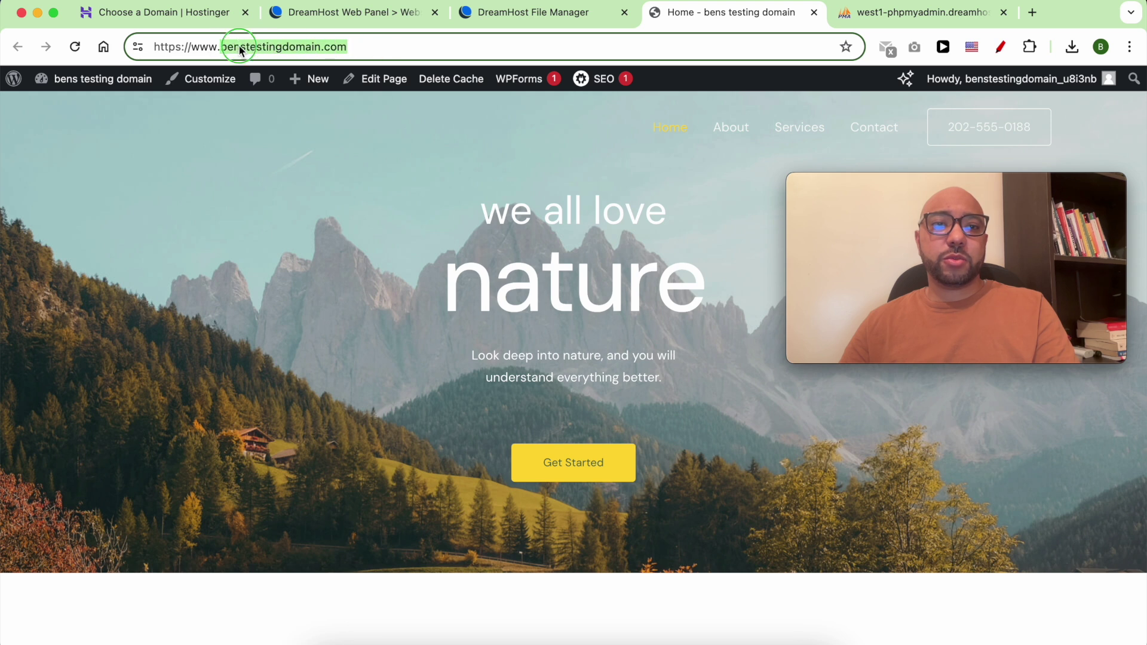
right_click(239, 46)
click(263, 175)
click(161, 14)
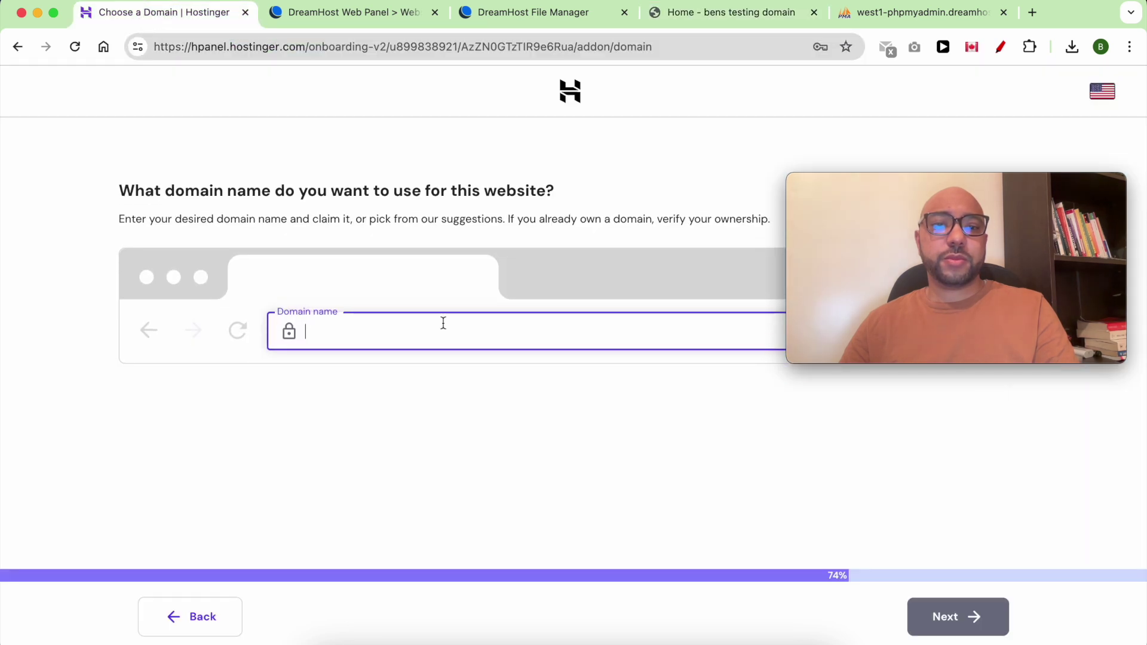
Set benstestingdomain.com as the new website's domain and confirm its ownership.
right_click(447, 332)
click(508, 422)
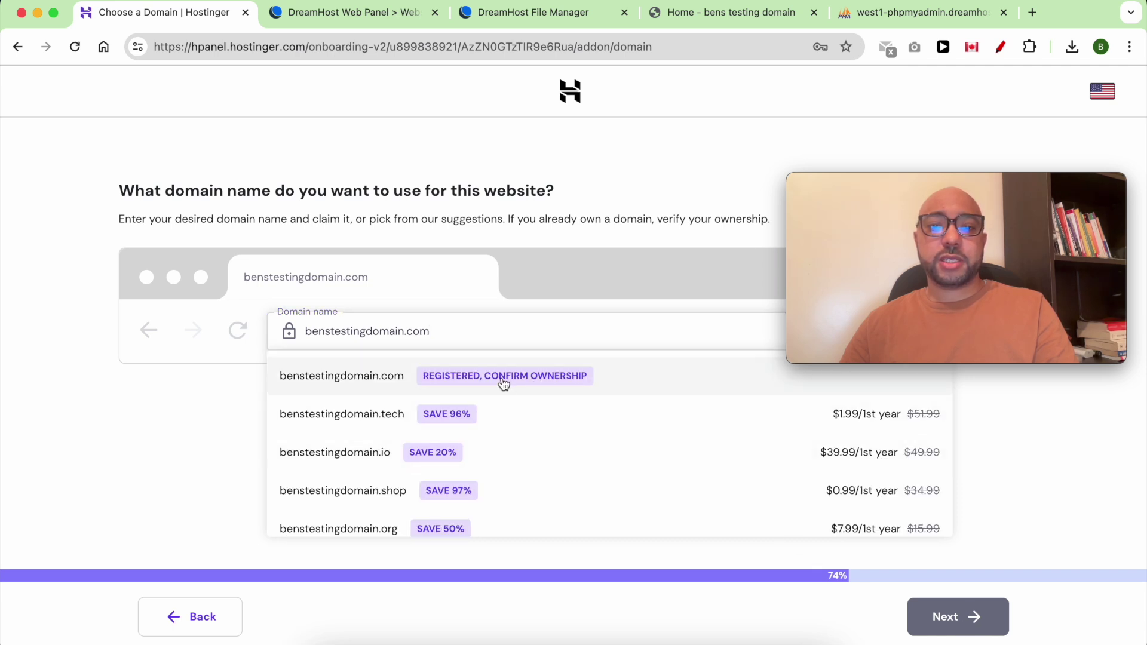
click(532, 377)
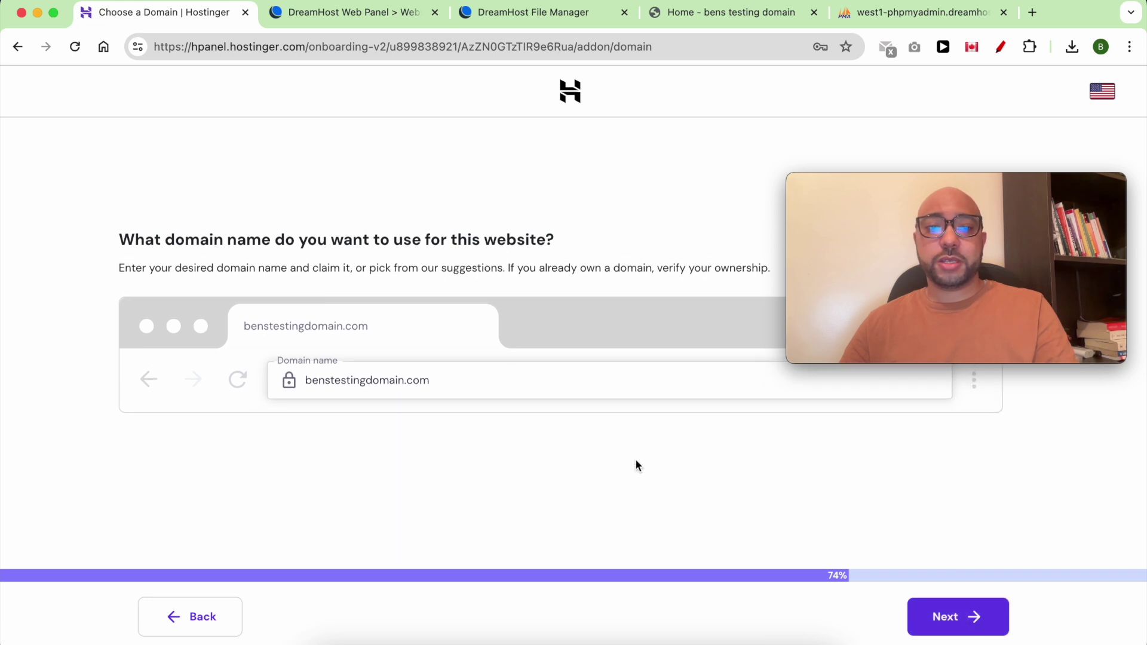
click(950, 623)
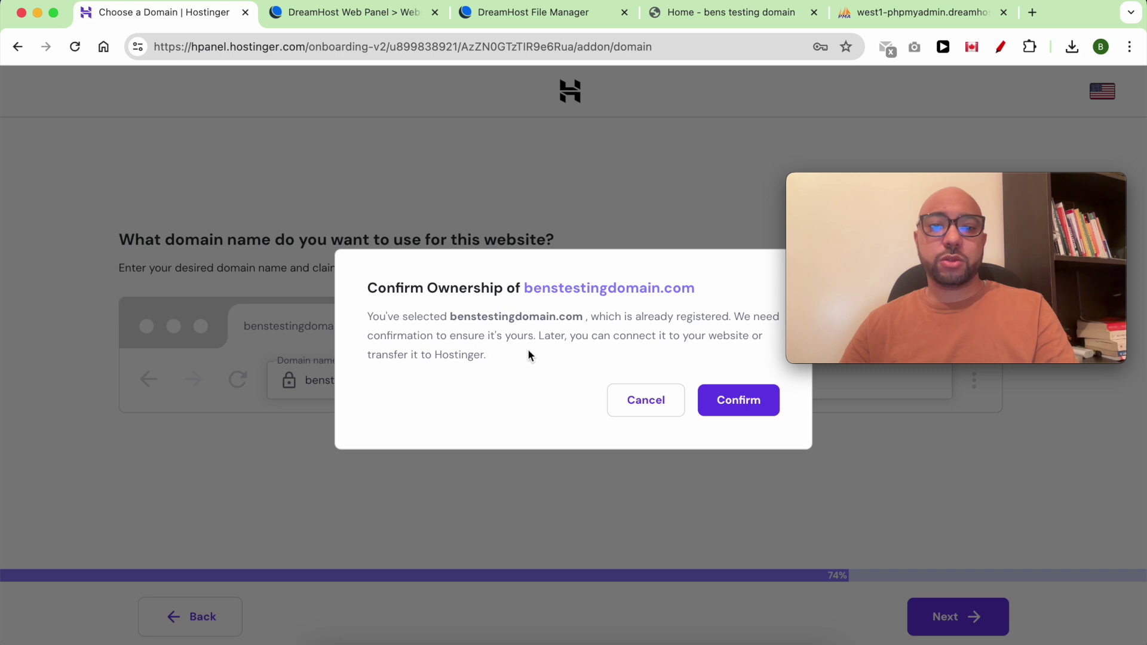
click(744, 400)
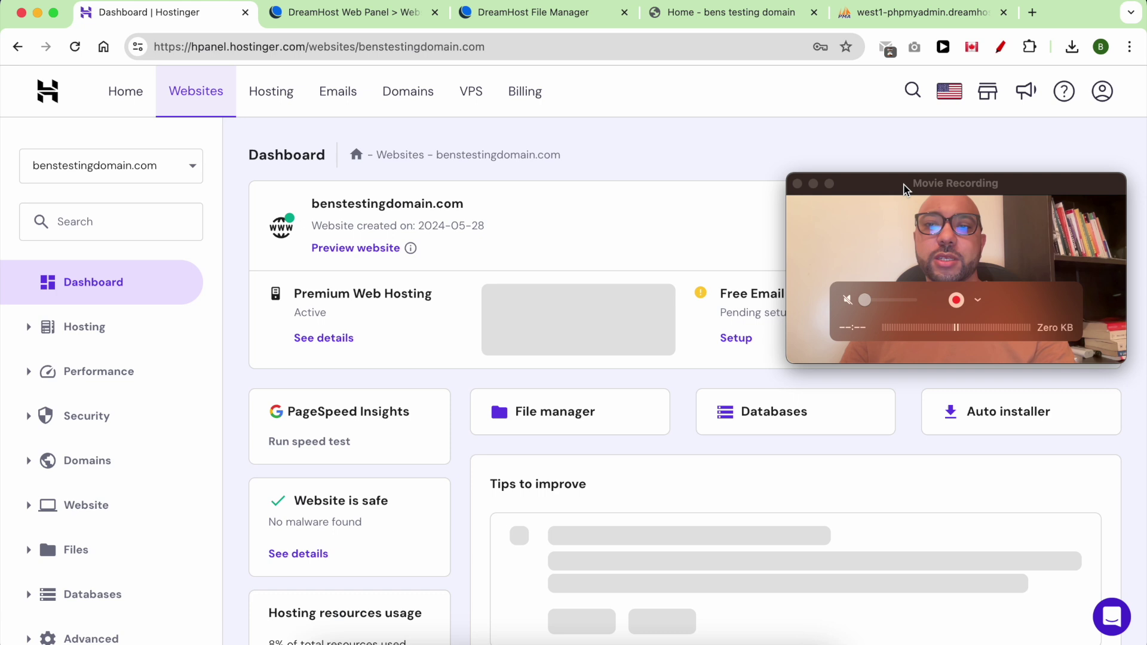
Open Hostinger's File Manager for the files of benstestingdomain.com only.
drag(904, 189, 924, 476)
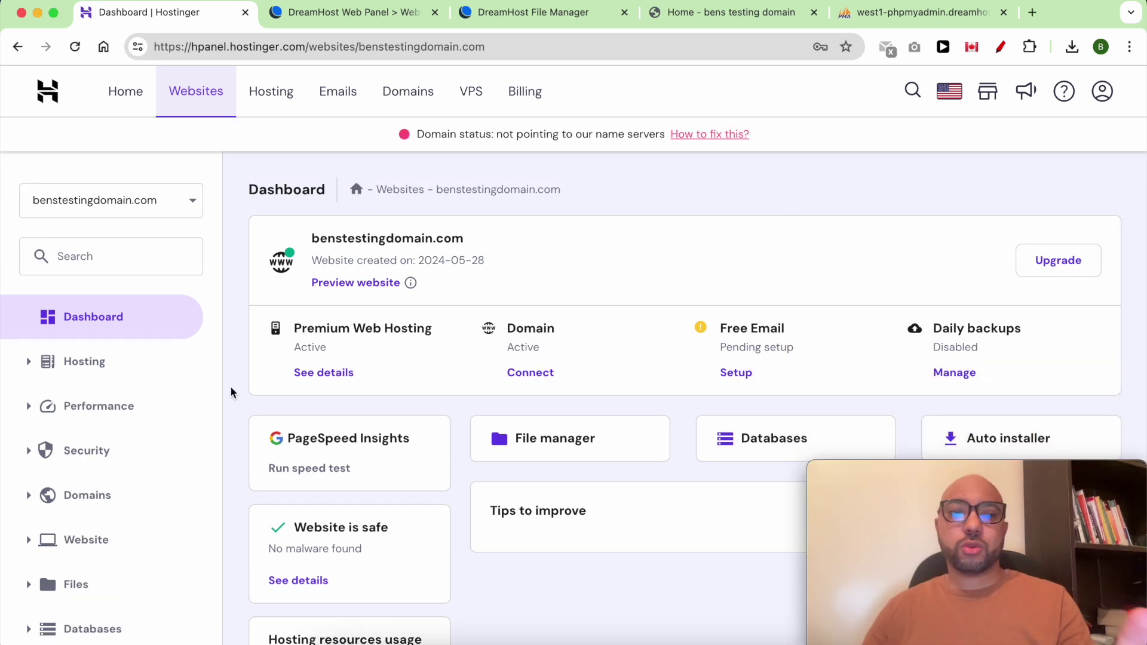
scroll(232, 392, down, 3)
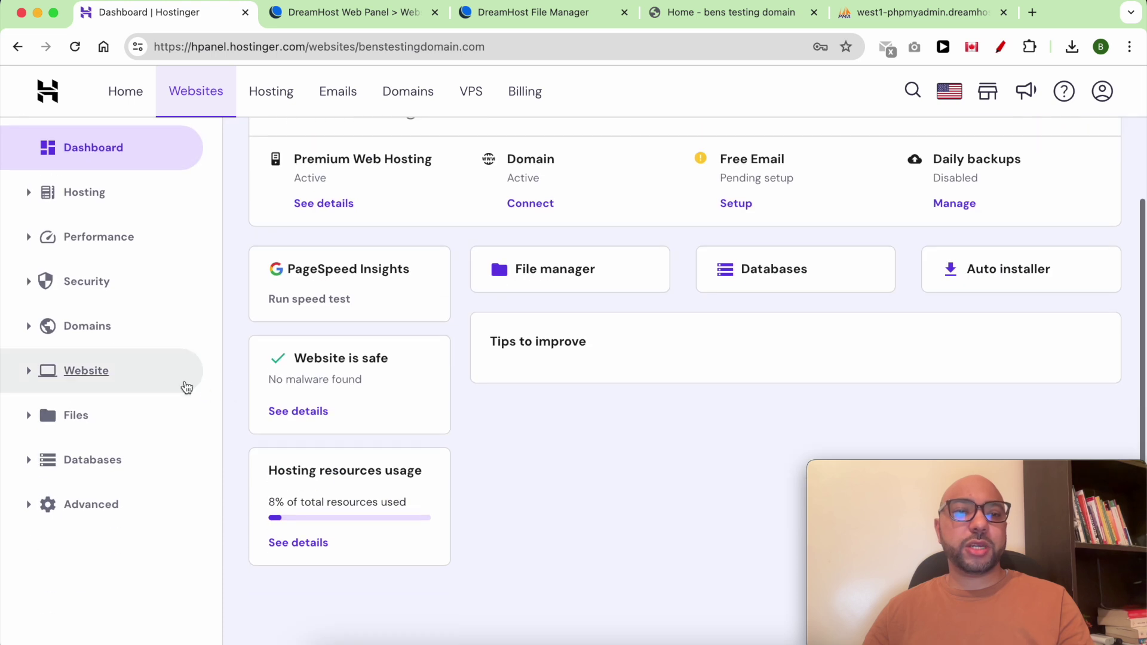
click(103, 418)
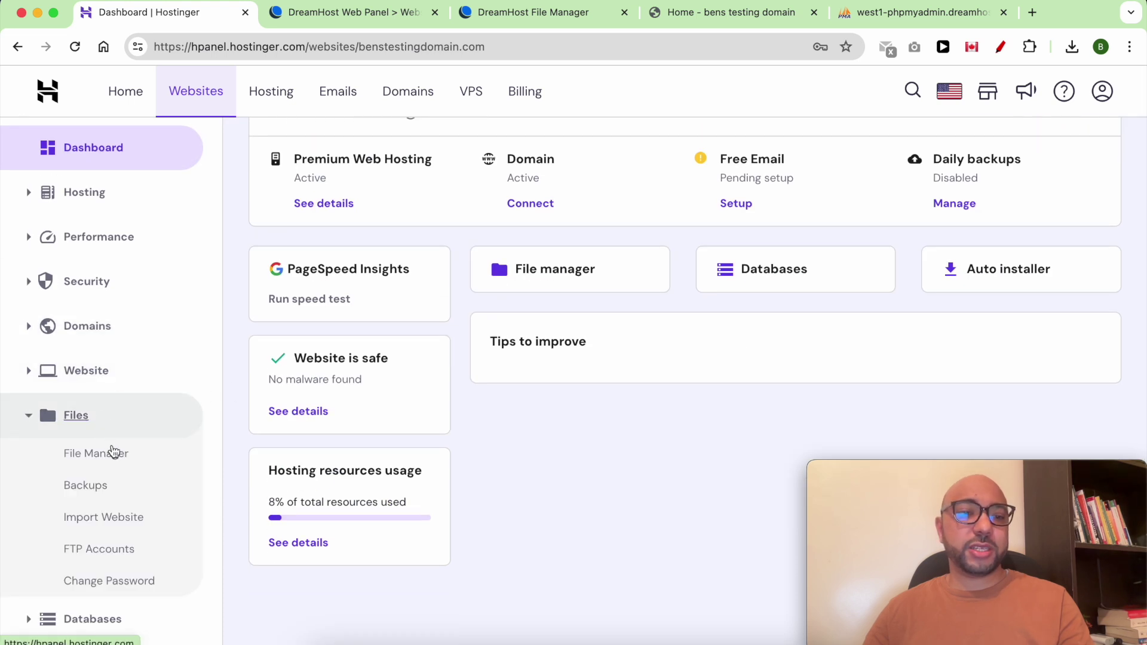
click(114, 453)
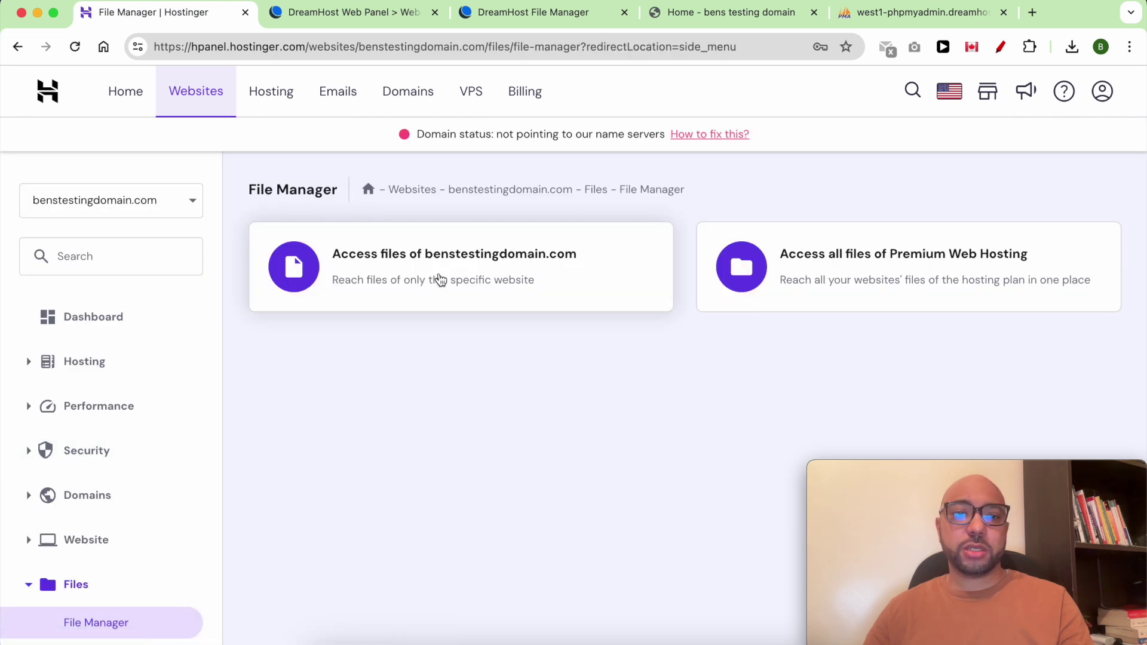
click(441, 281)
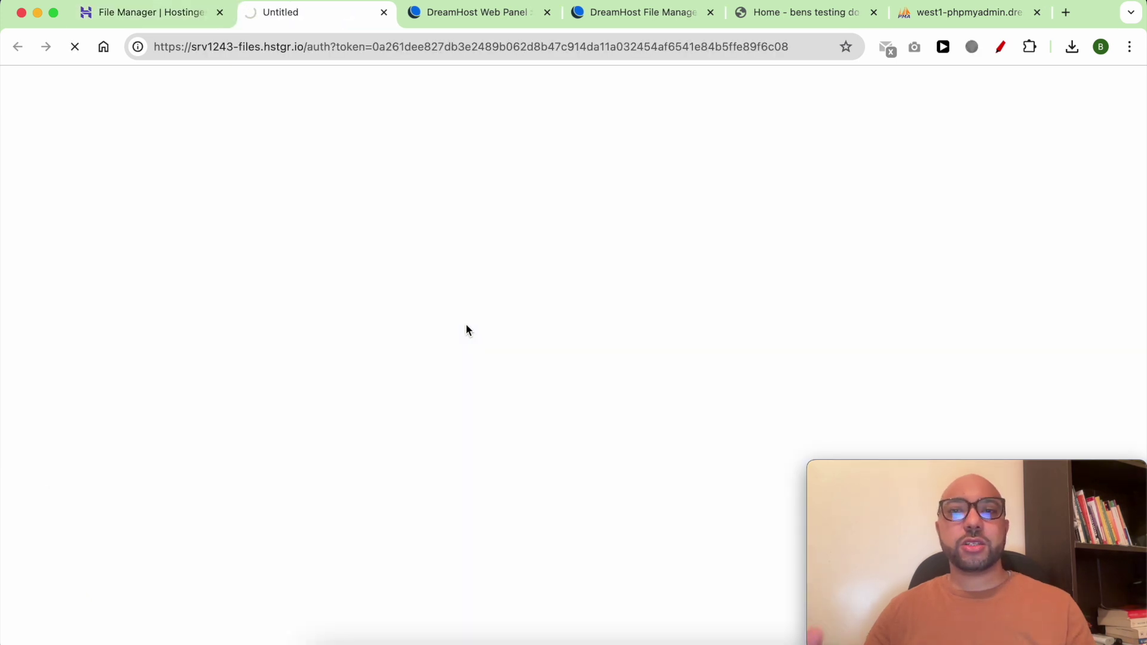
Check the size of the downloaded site archive mftp_zip_2024_05_28_12_01_47.zip in the Downloads folder.
click(328, 638)
drag(500, 409, 520, 410)
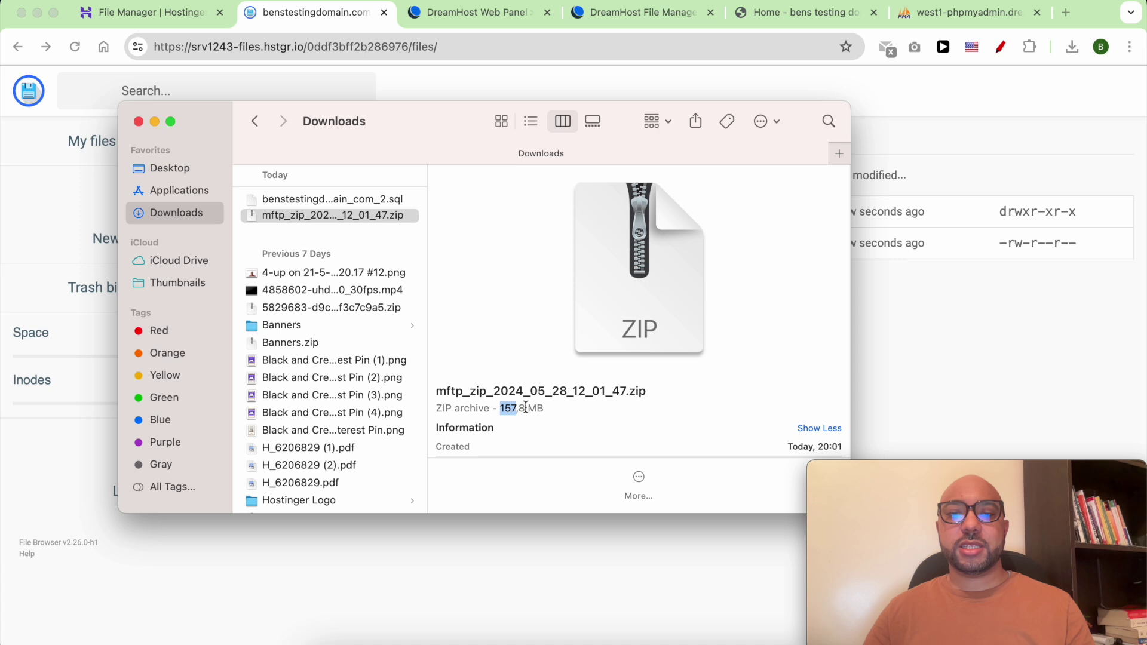
click(924, 343)
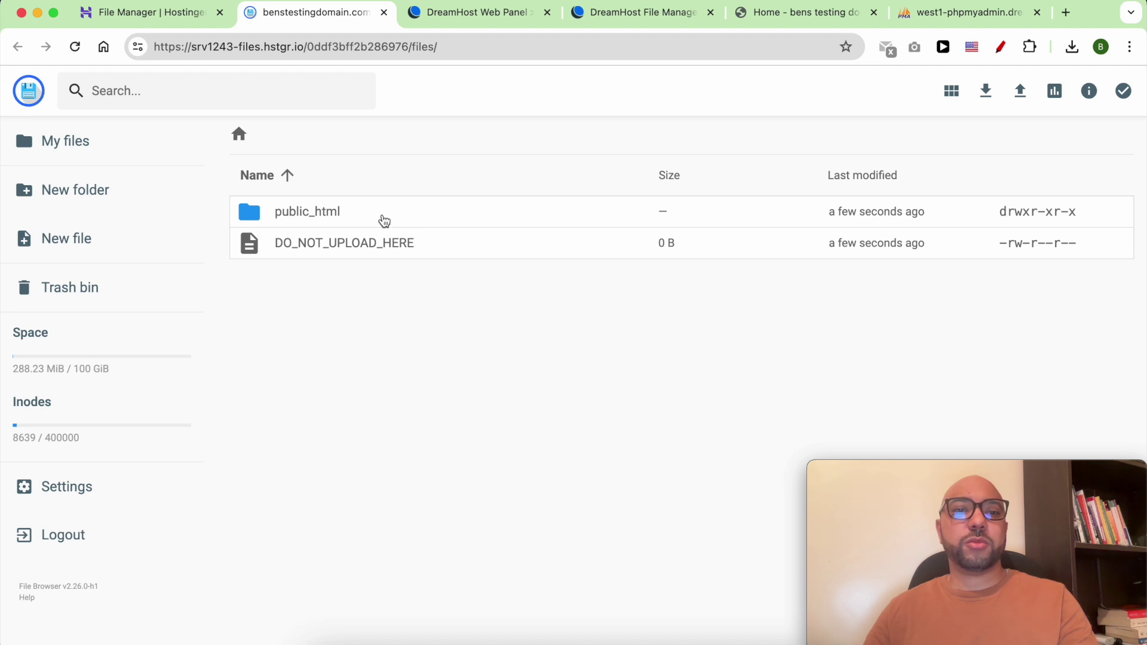
Permanently delete default.php from the public_html folder, skipping the trash bin.
double_click(379, 220)
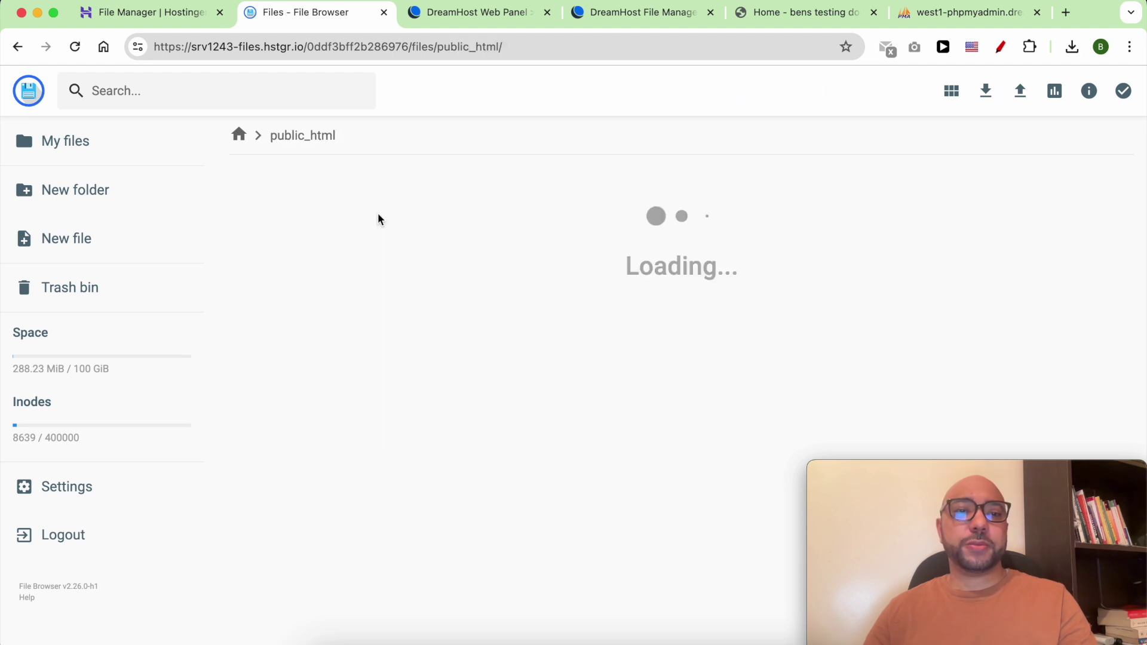
click(359, 223)
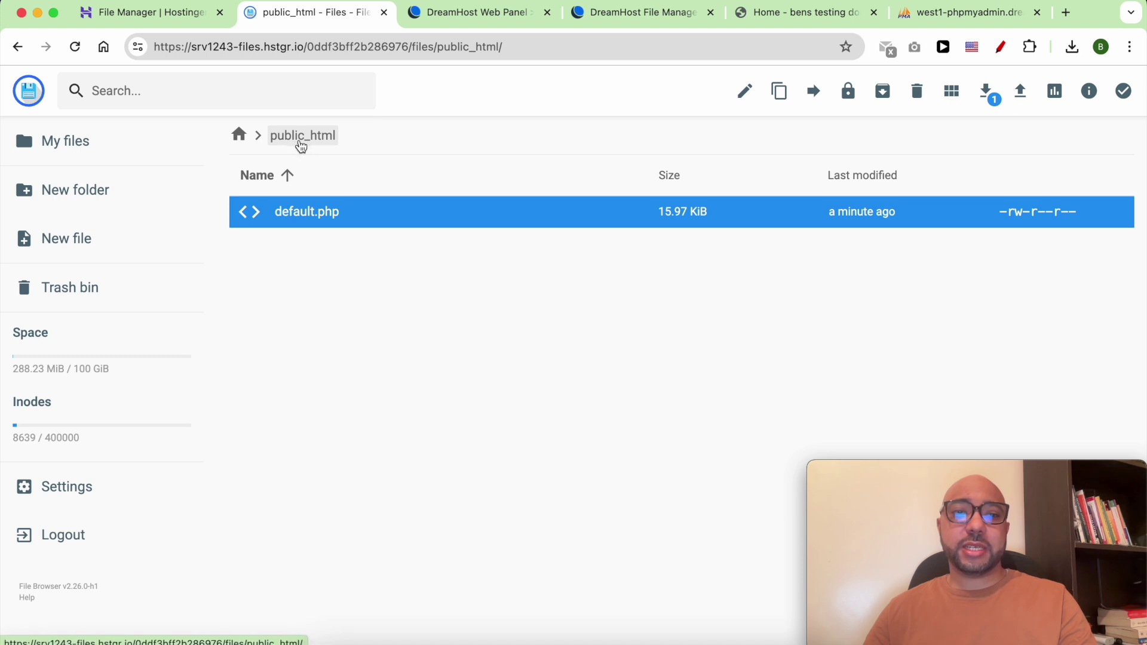
right_click(378, 216)
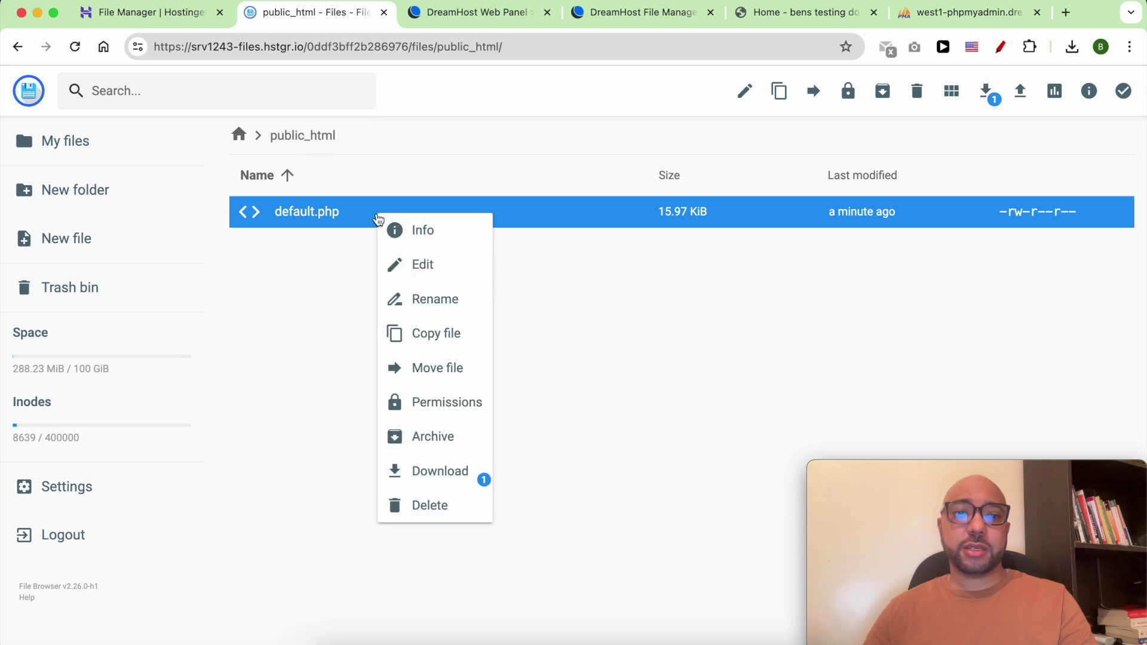
click(427, 505)
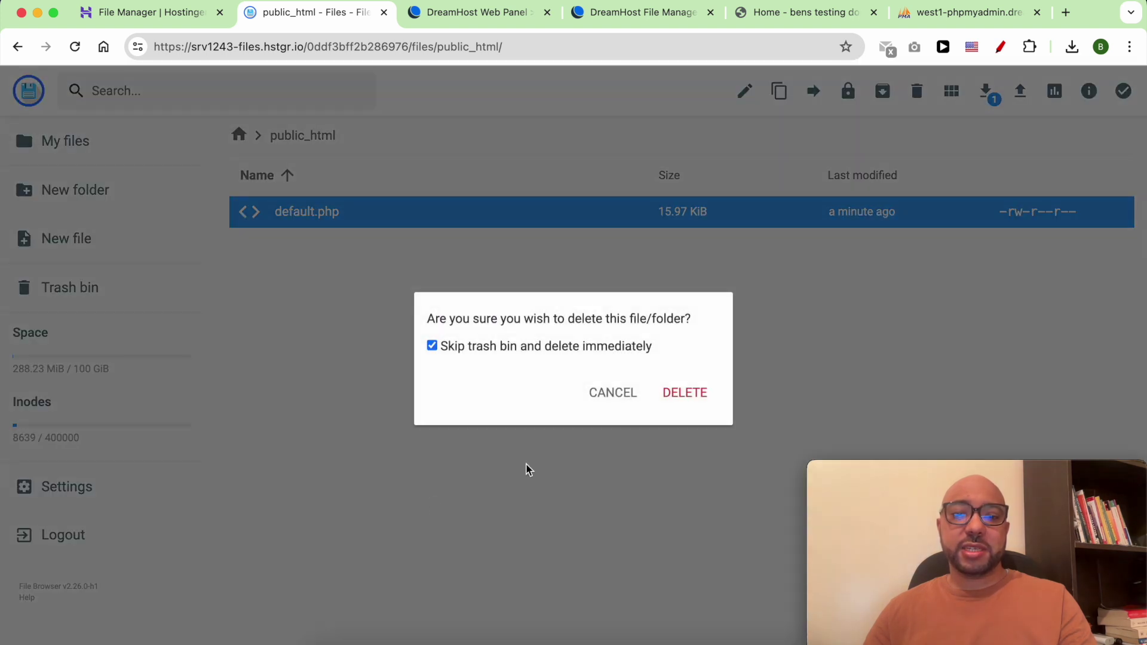
click(703, 396)
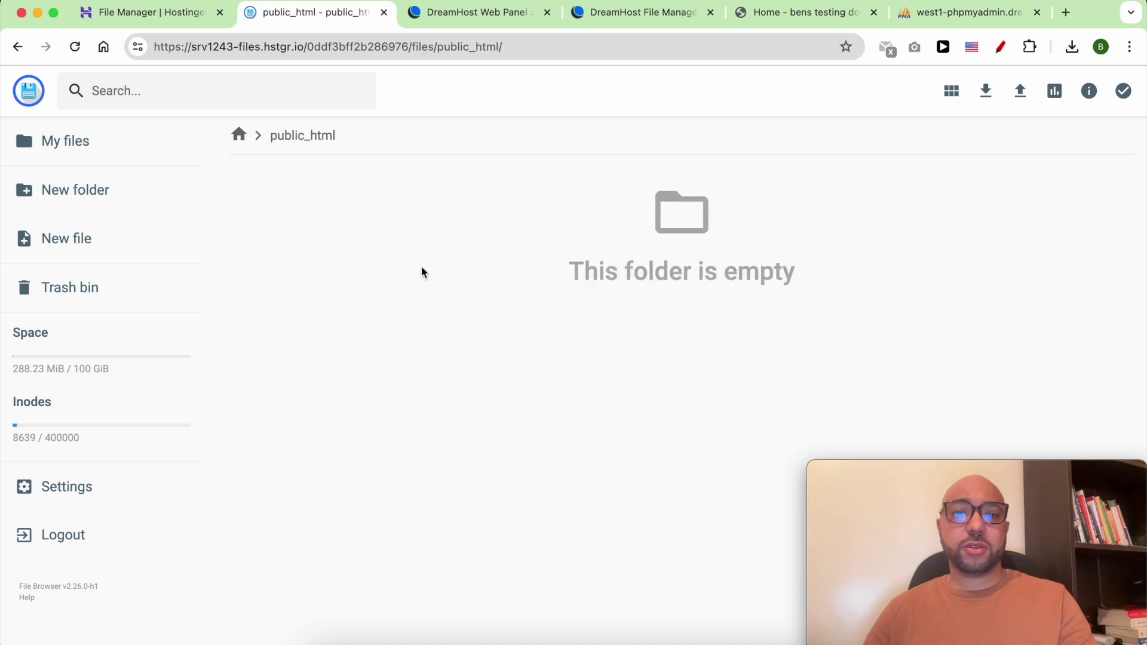
Upload mftp_zip_2024_05_28_12_01_47.zip from Downloads into public_html.
click(1019, 93)
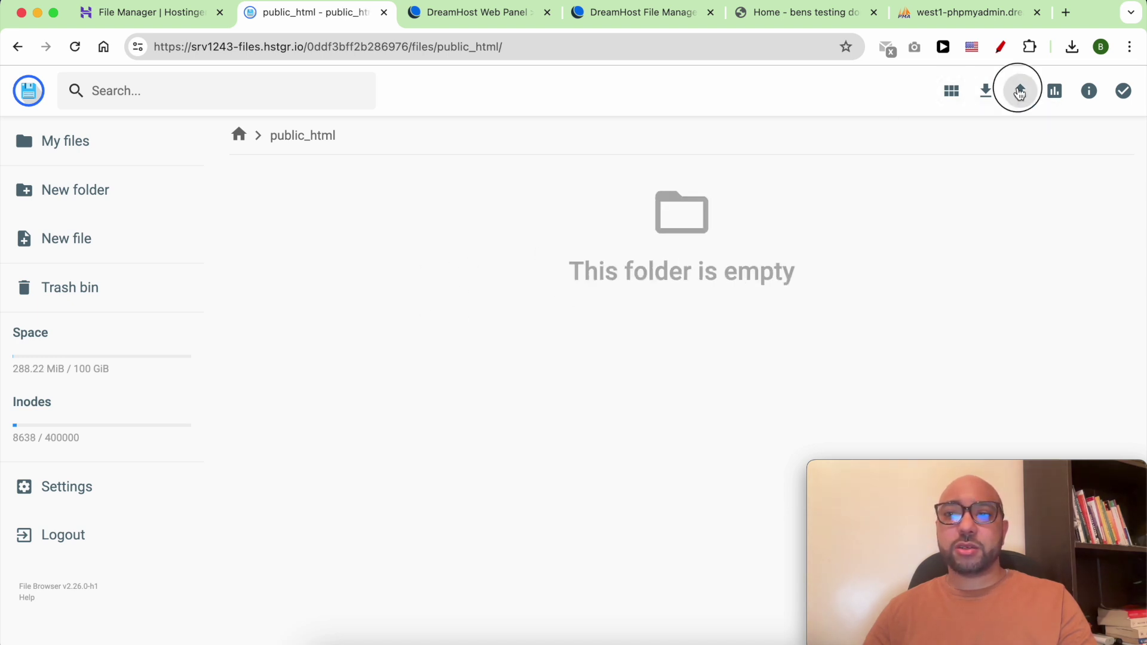
click(500, 394)
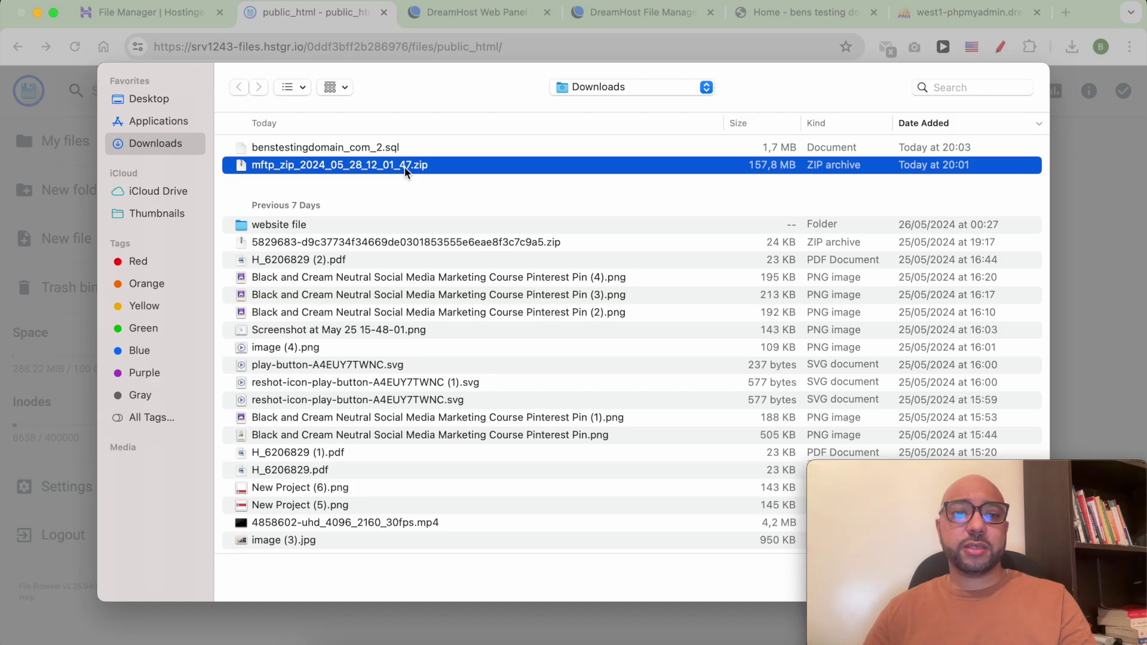
double_click(403, 166)
drag(890, 468, 863, 300)
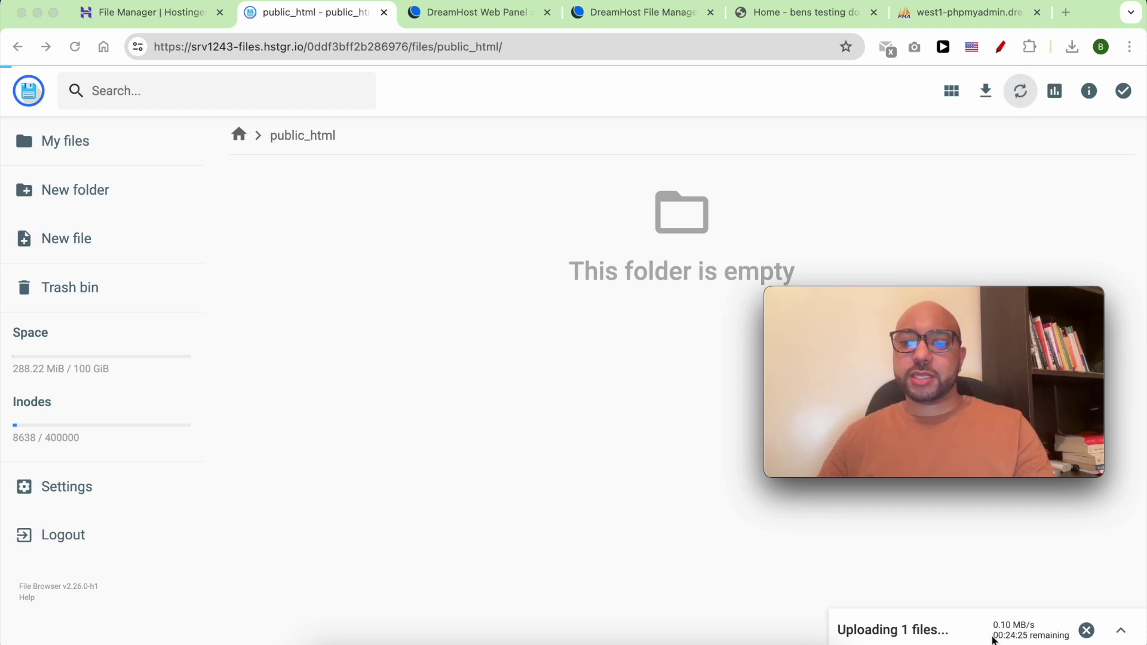
click(420, 238)
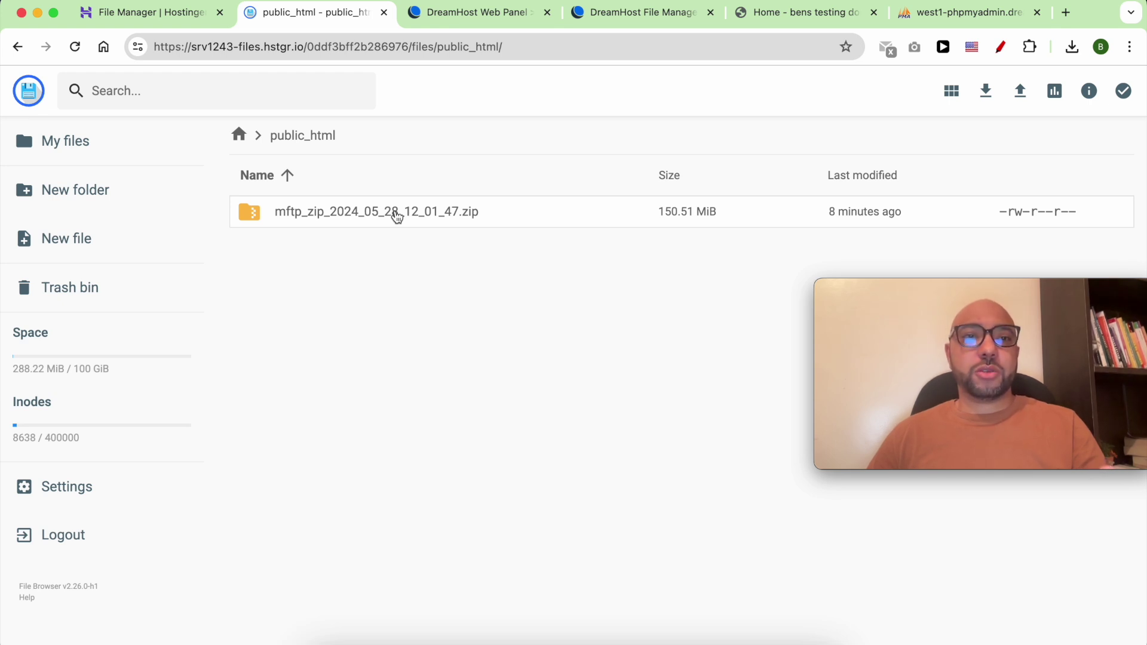
Extract the uploaded zip archive inside public_html into a new folder named "folder".
click(397, 217)
right_click(399, 213)
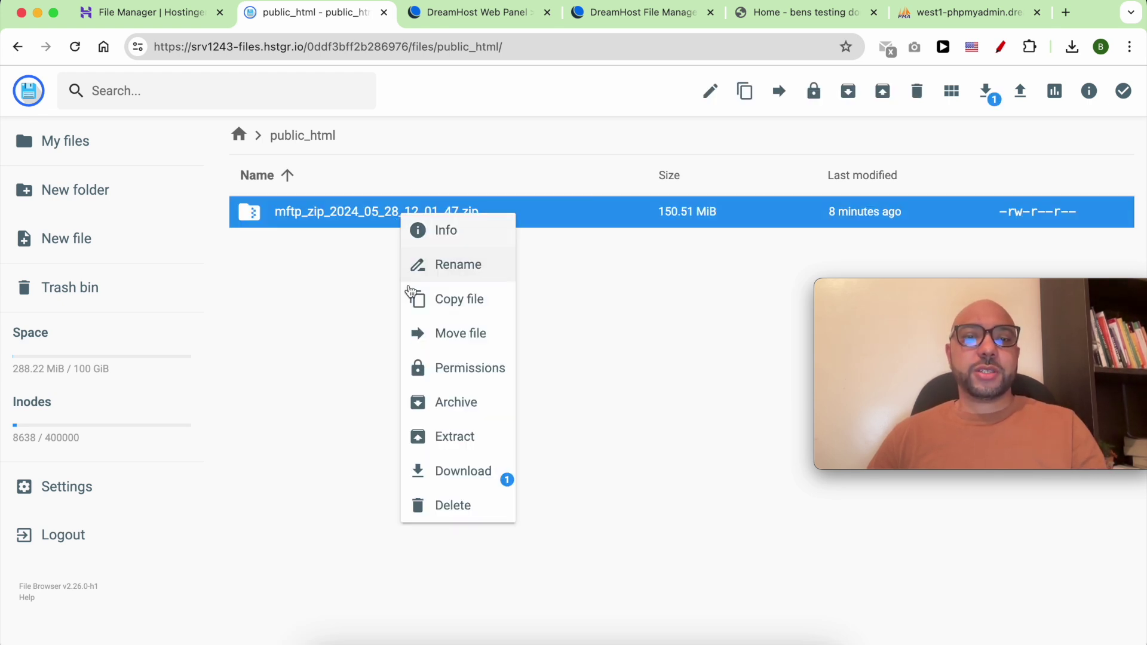
click(422, 437)
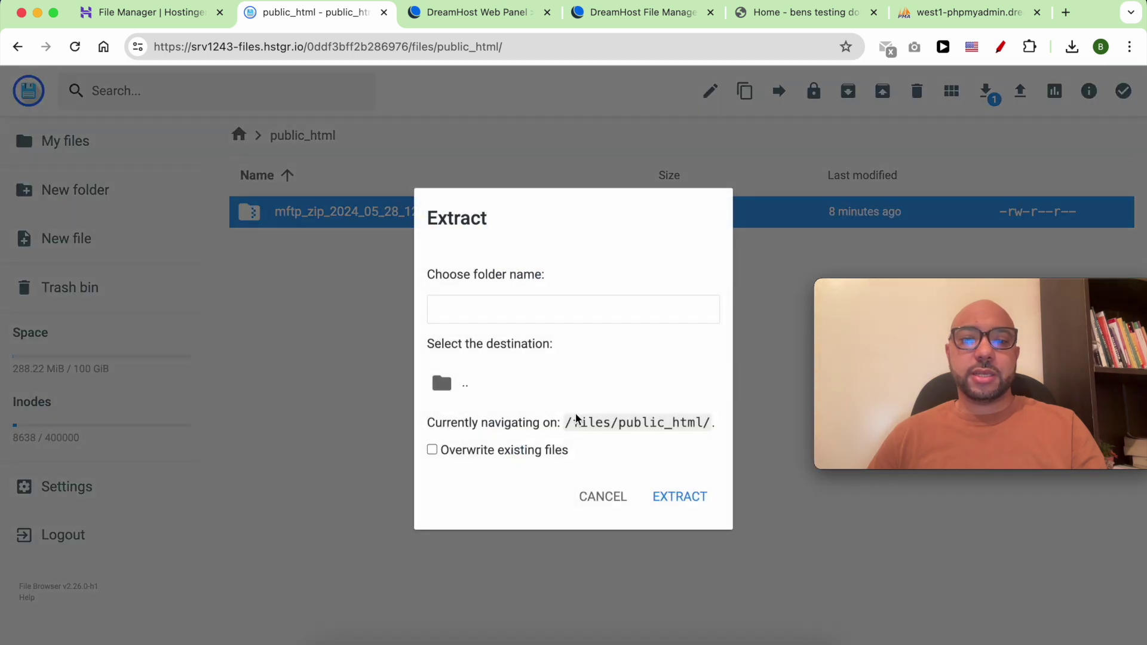
drag(622, 424, 706, 416)
click(525, 309)
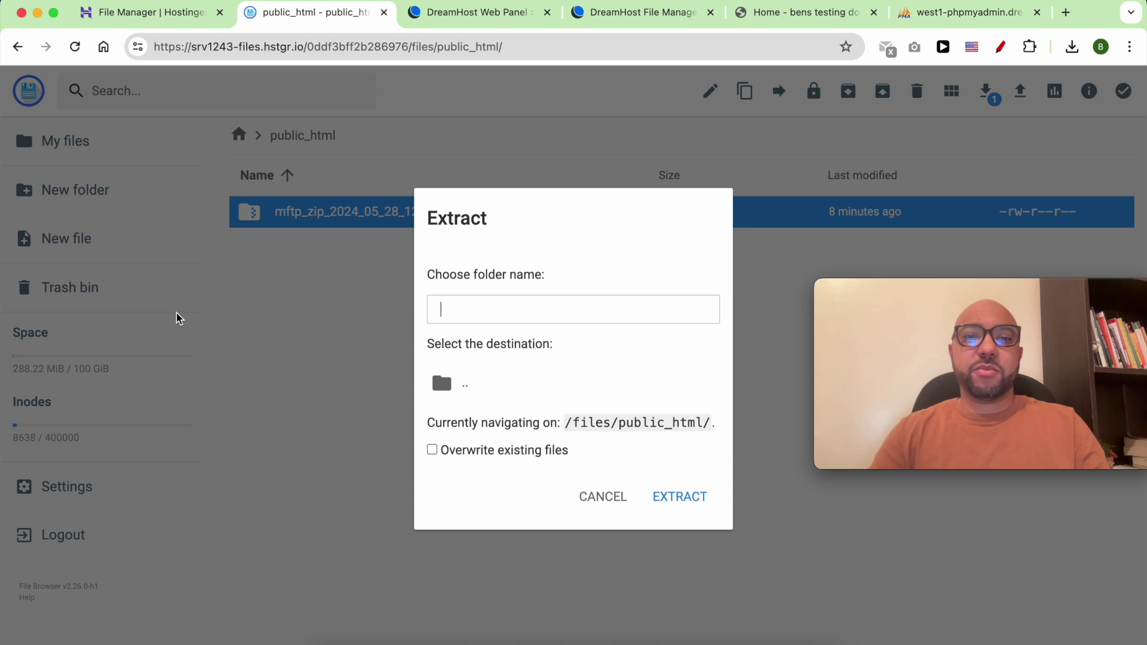
double_click(478, 273)
click(486, 307)
text(folder)
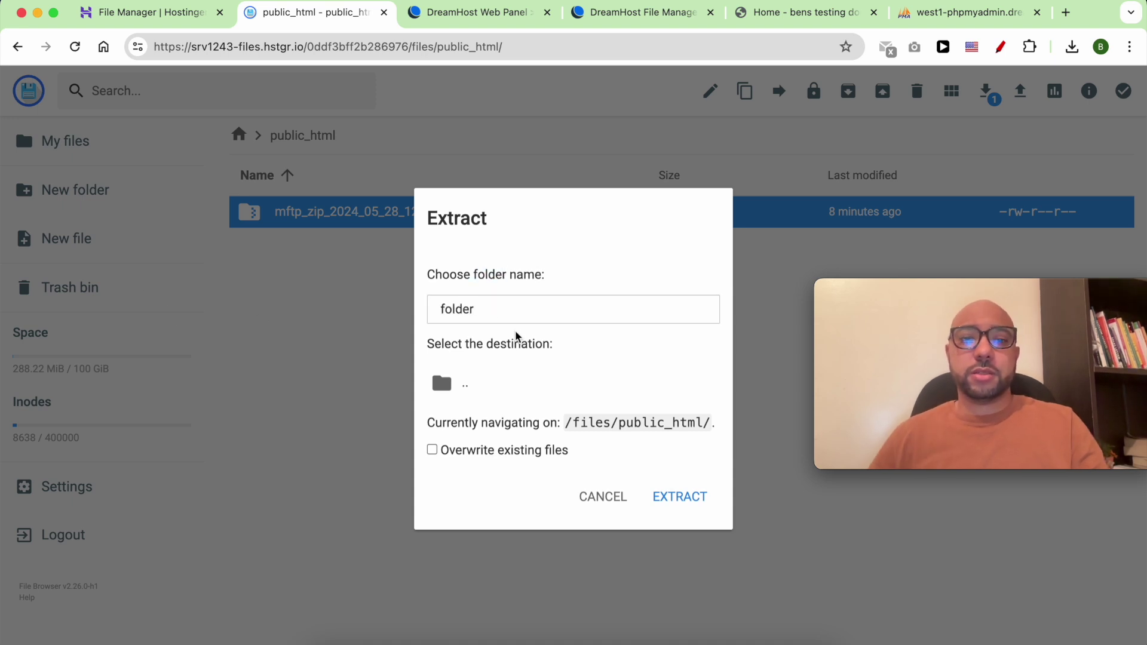
click(672, 505)
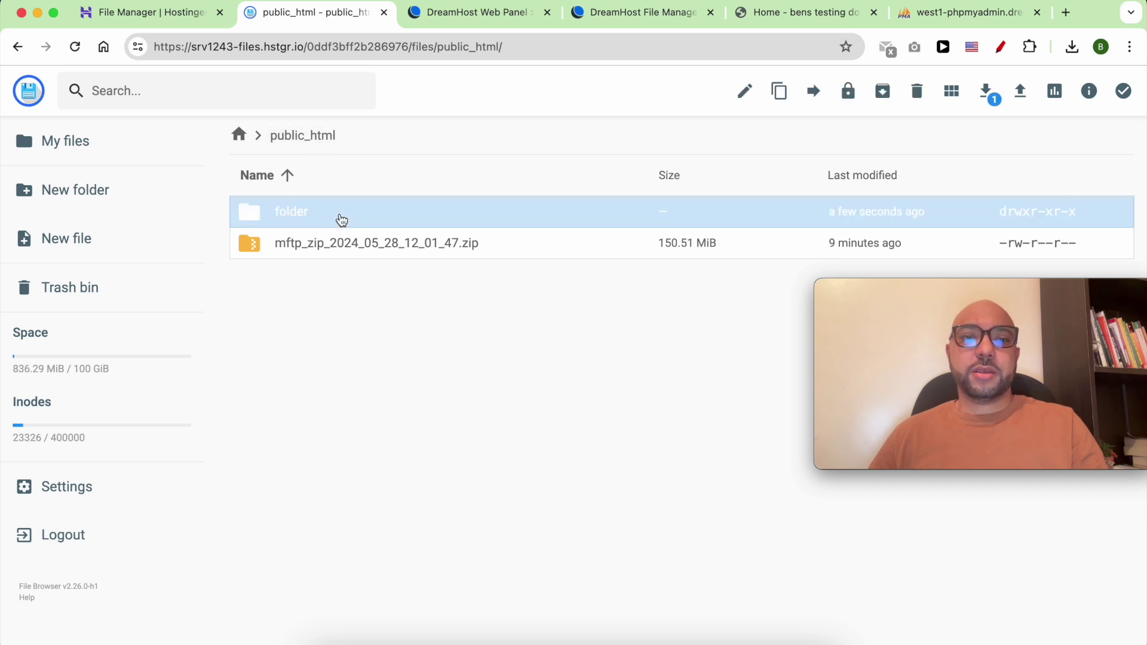
Move all WordPress files and folders, wp-admin through xmlrpc.php, from folder/benstestingdomain.com up to public_html.
double_click(341, 219)
double_click(374, 221)
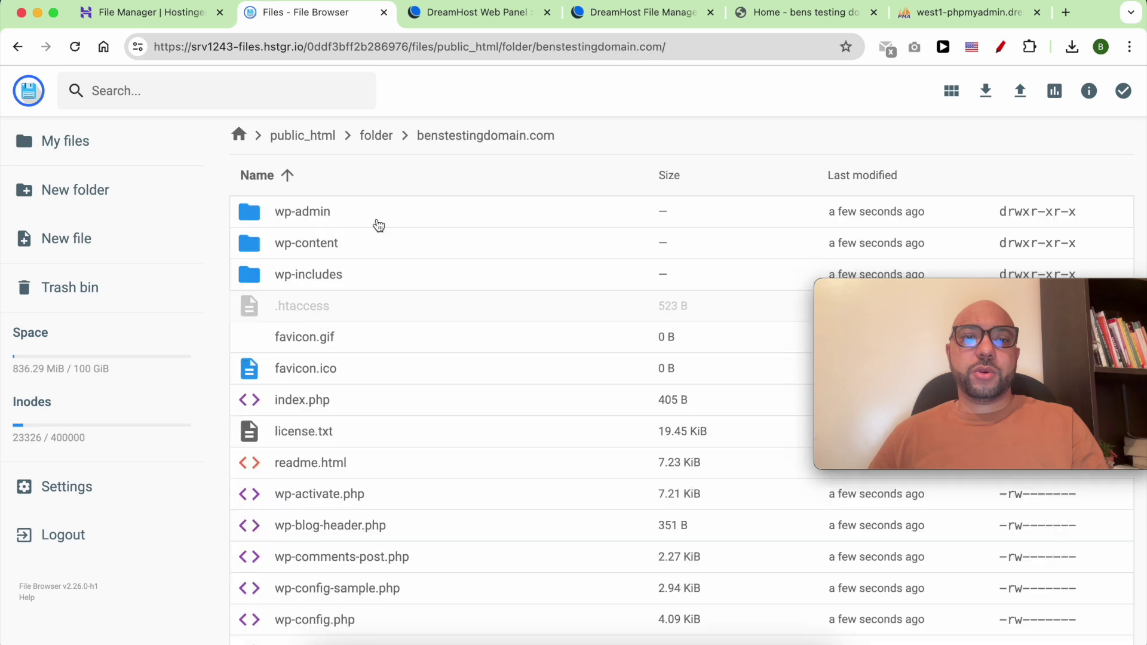
click(357, 223)
scroll(392, 477, down, 3)
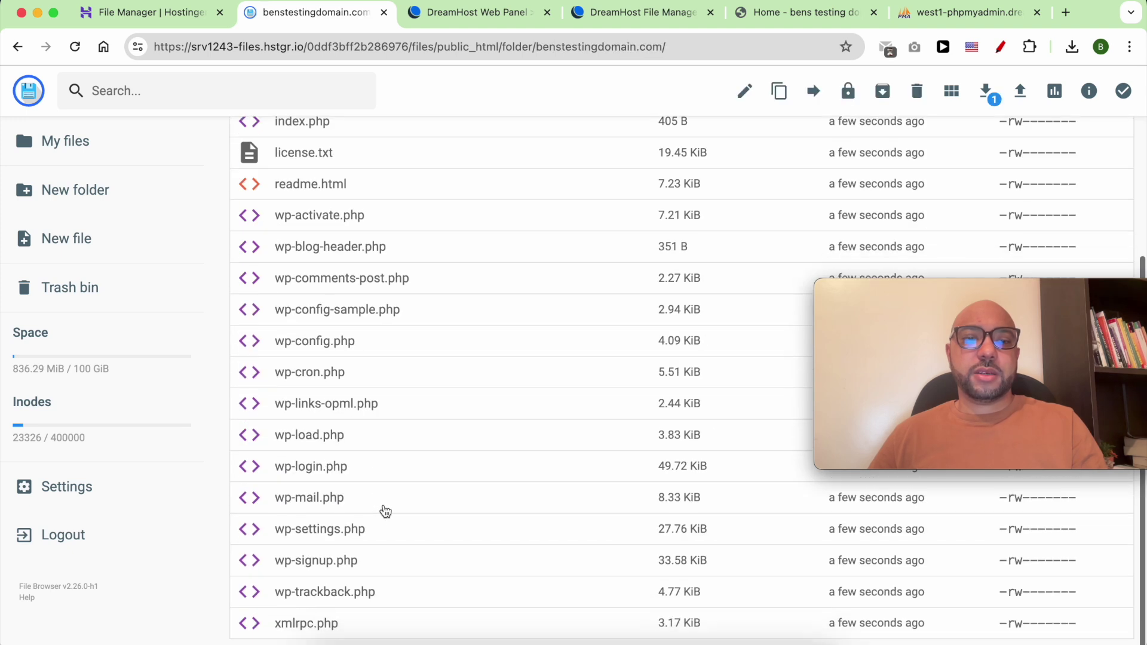
shift+click(347, 623)
scroll(418, 495, up, 5)
right_click(351, 203)
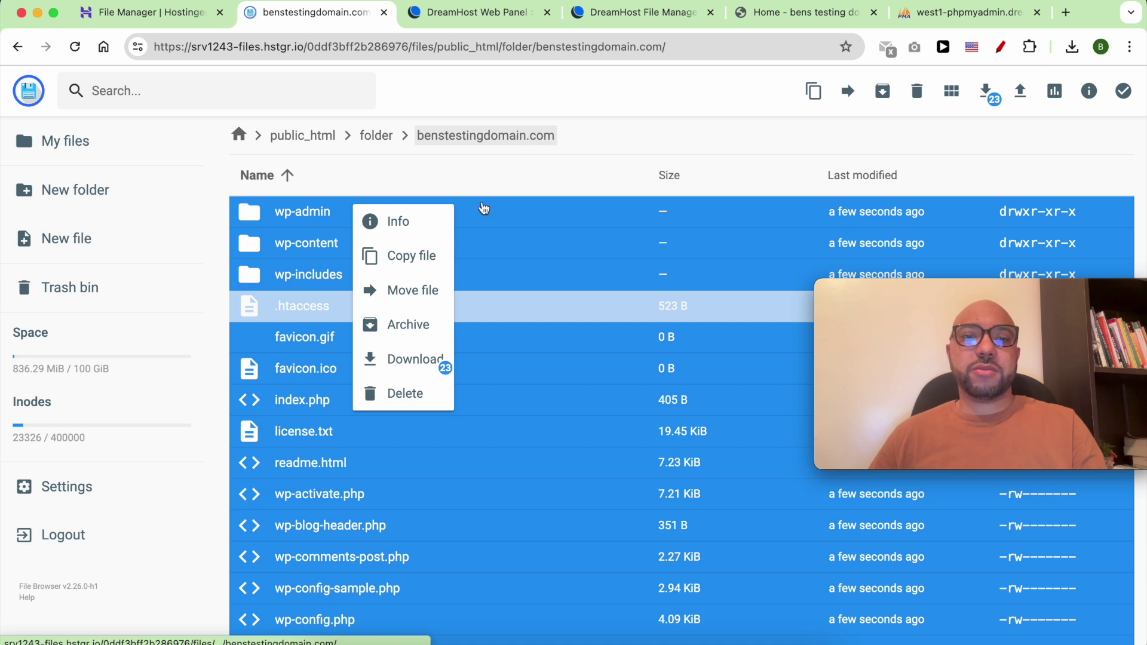
click(417, 292)
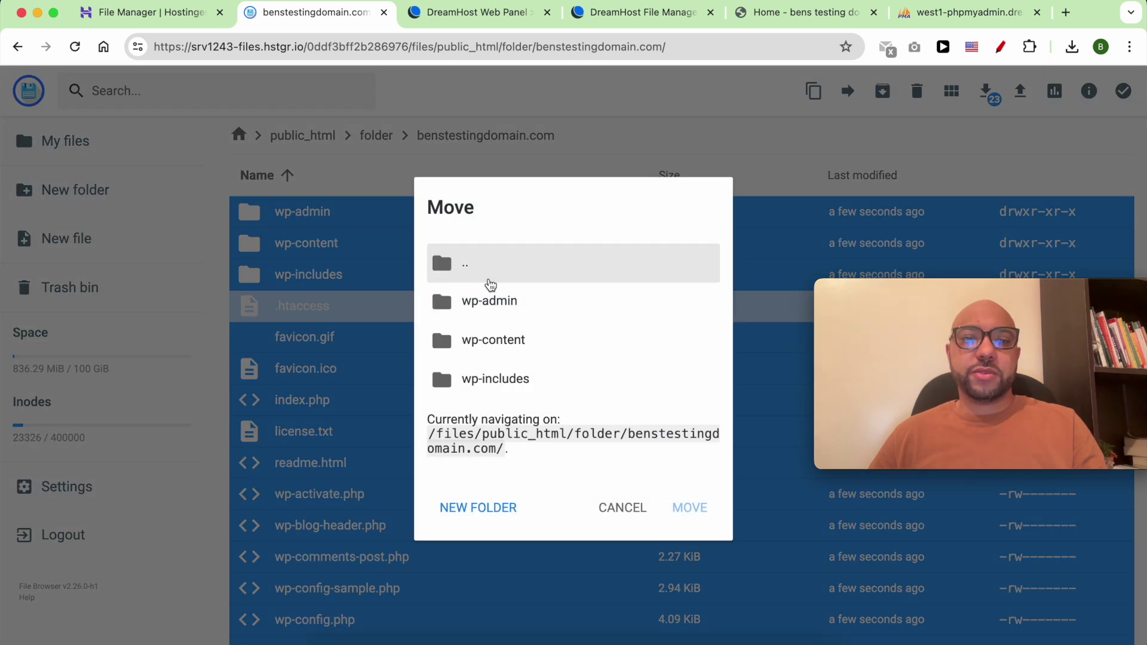
double_click(490, 267)
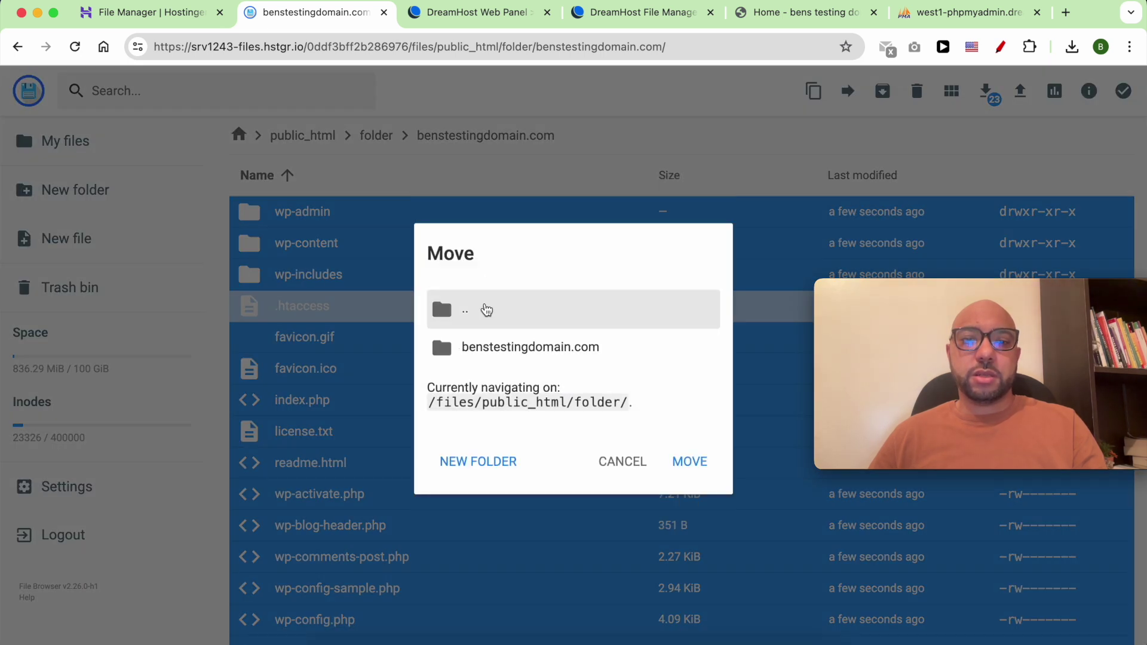
double_click(481, 315)
drag(428, 396, 617, 396)
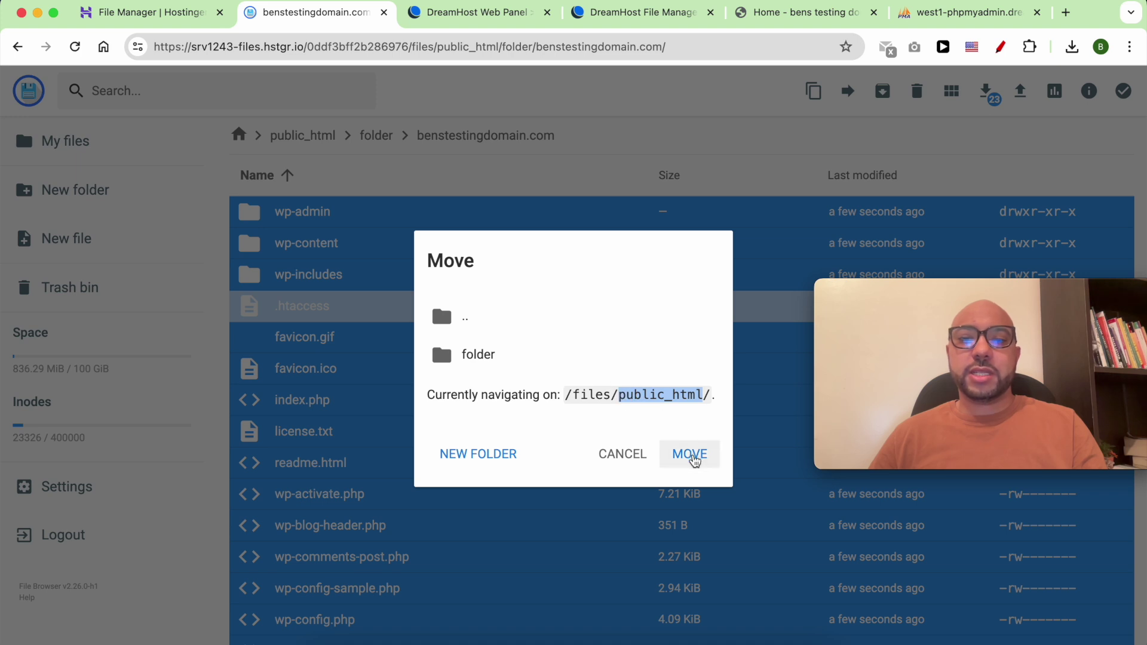
click(691, 455)
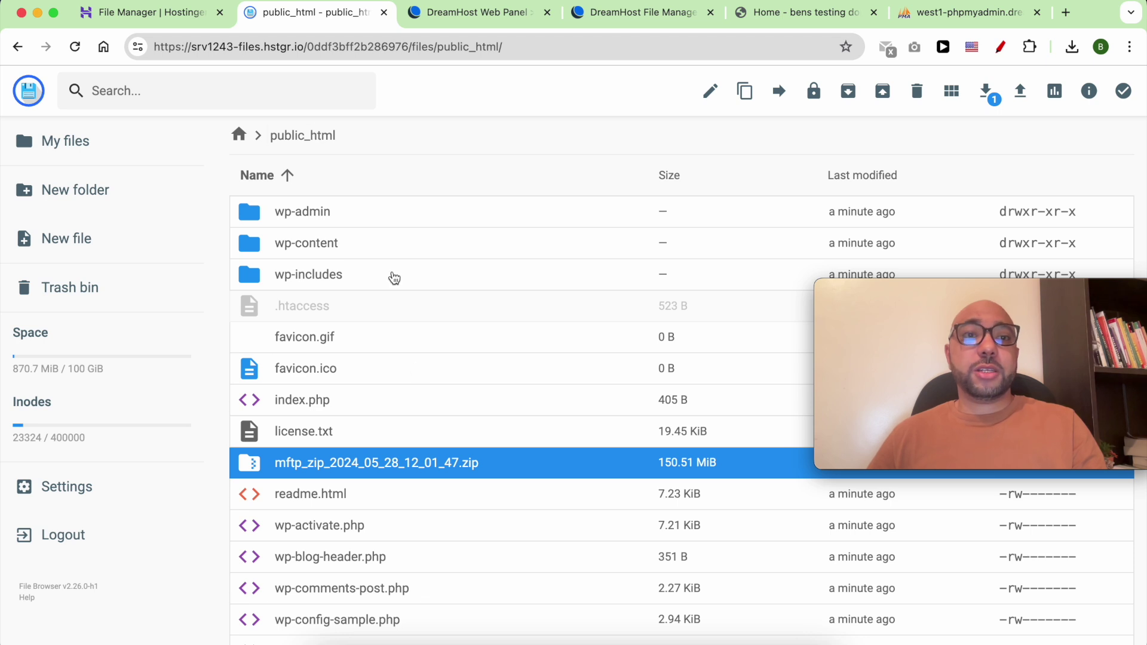
Return to Hostinger's control panel and open database management for benstestingdomain.com.
click(170, 23)
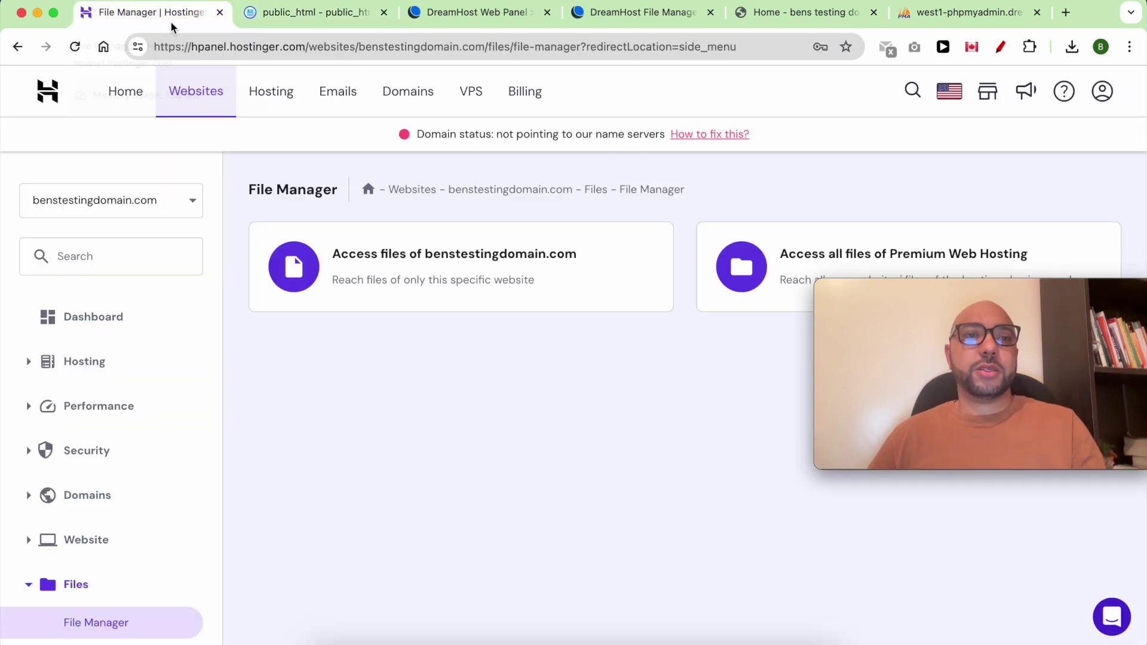
scroll(105, 442, down, 5)
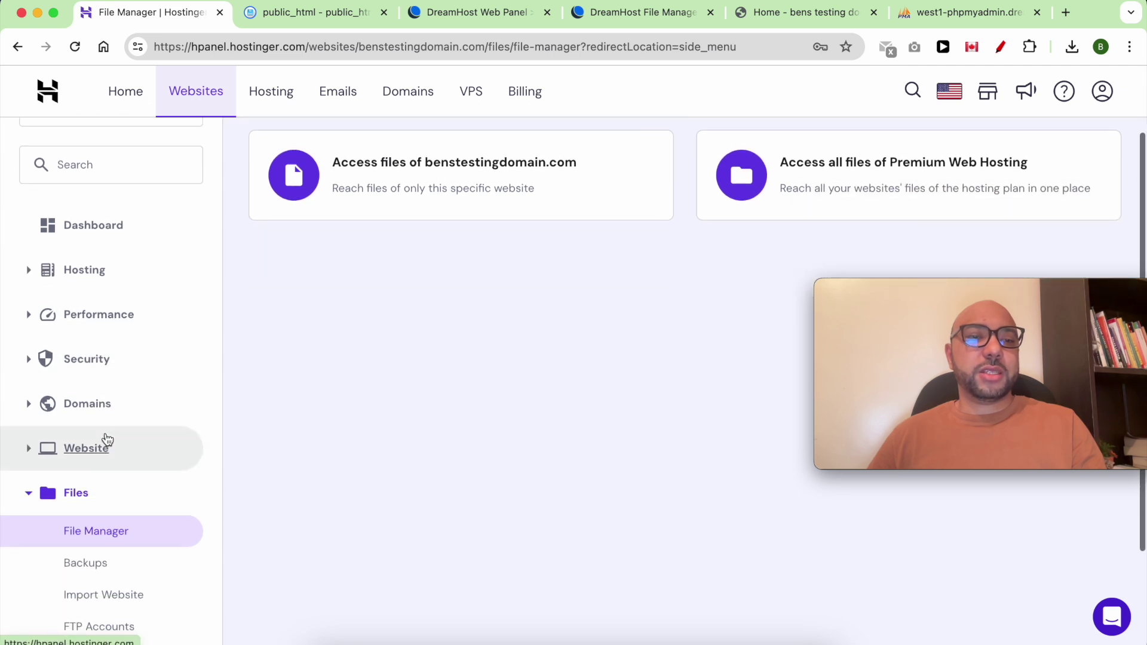
click(111, 552)
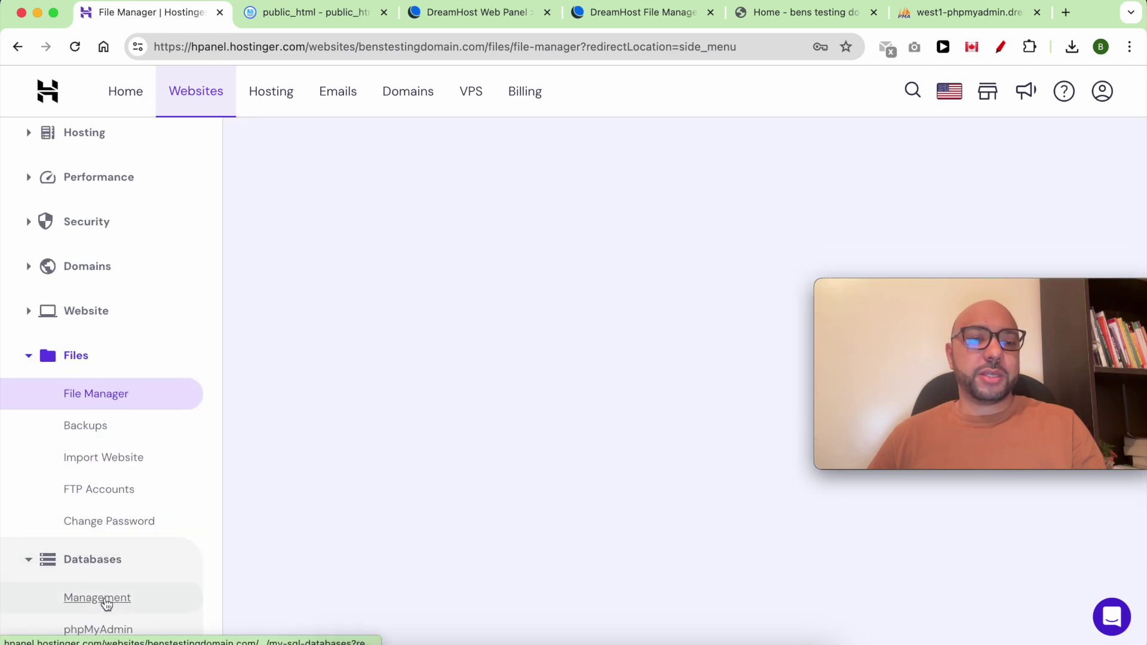
click(93, 602)
drag(842, 283, 894, 468)
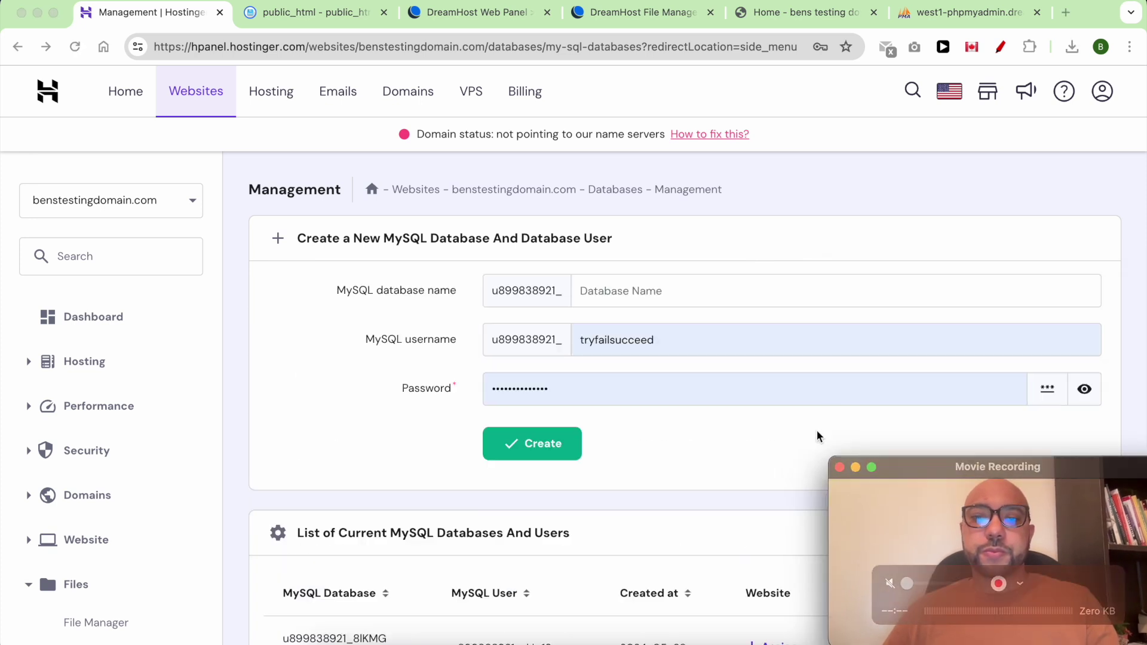
Fill in benstestingdom from the live site's address as the new MySQL database name and username, and enter a new database password.
click(621, 289)
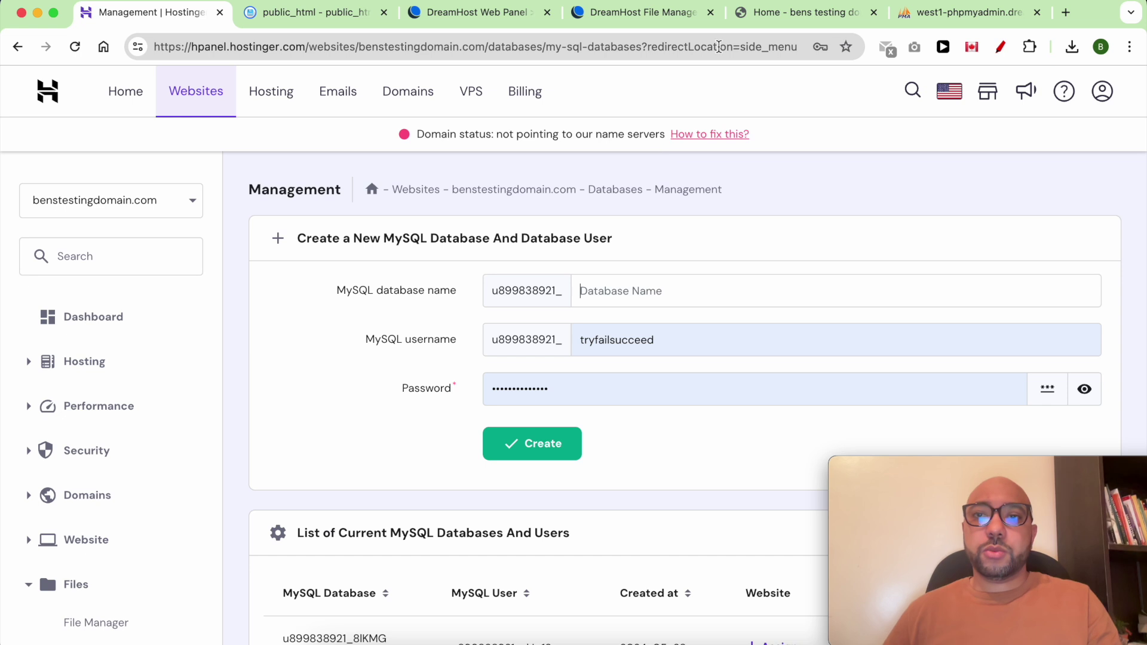
click(770, 18)
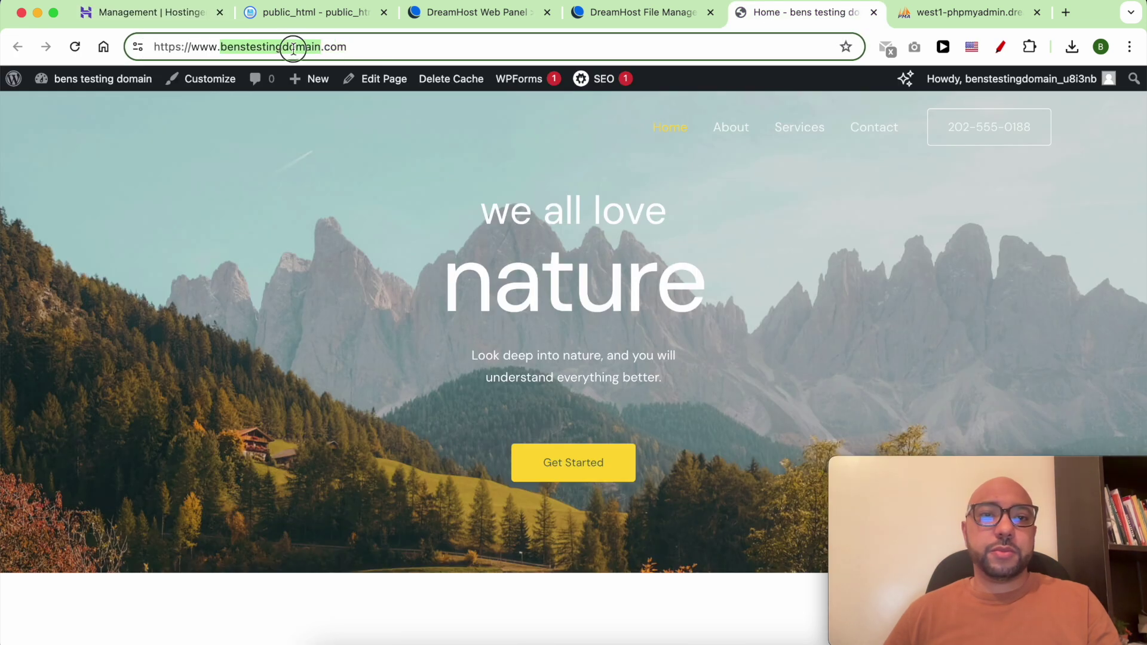
click(150, 13)
click(621, 289)
text(benstestingdom)
Copy the database password and save it in the text note under the label "Db password :".
triple_click(619, 388)
key(super+c)
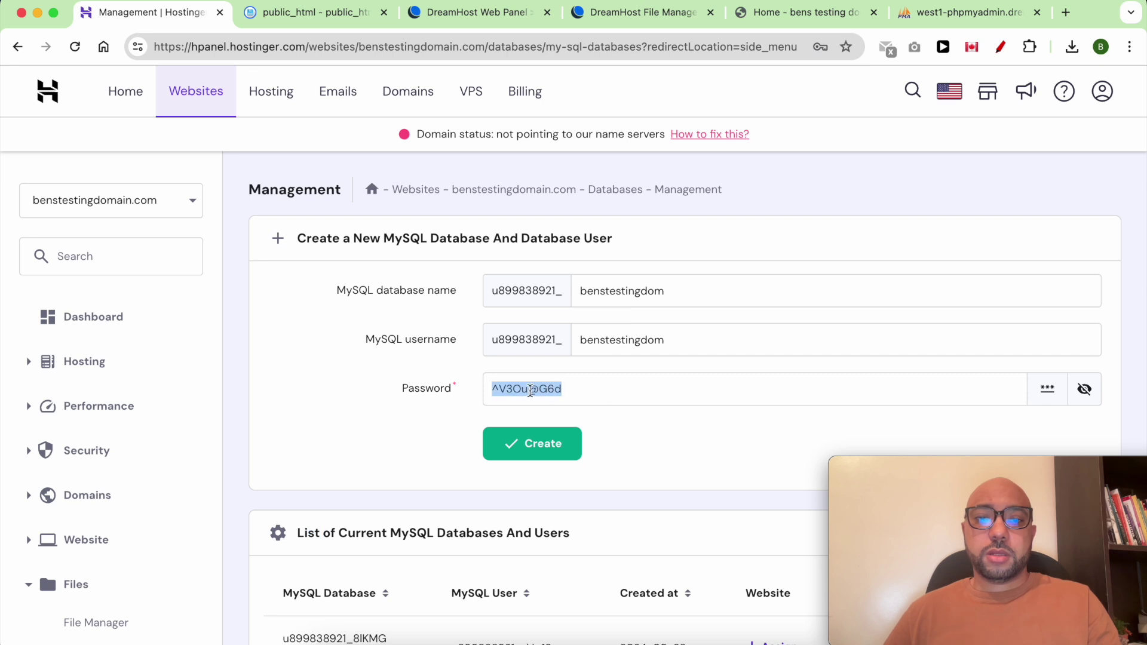
right_click(531, 389)
click(553, 301)
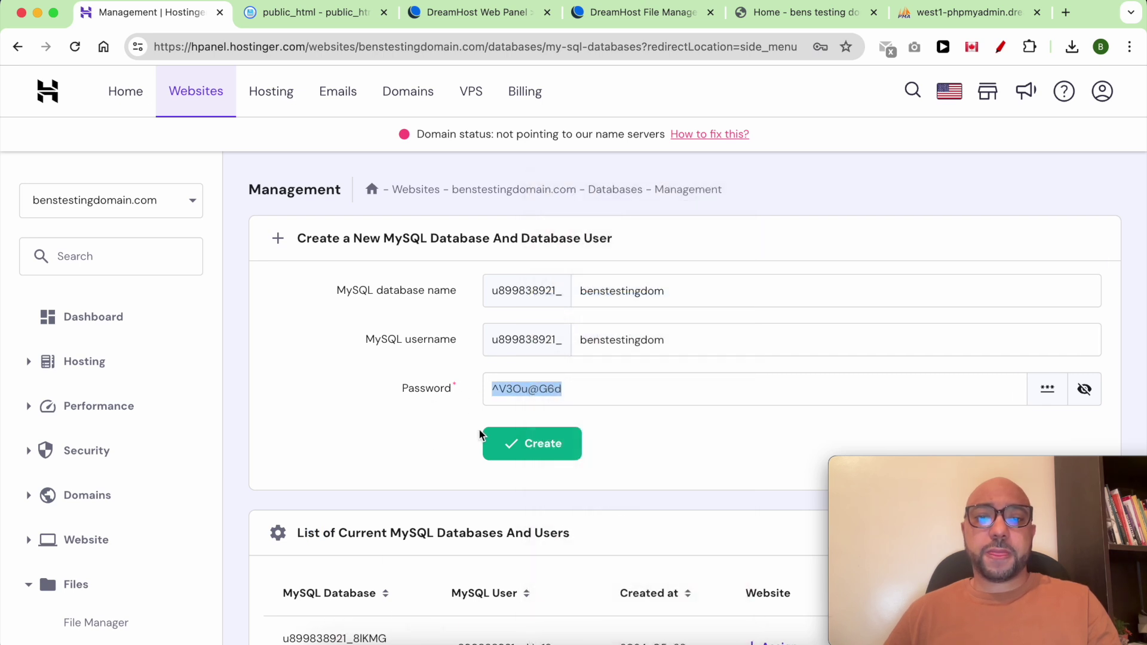
click(424, 642)
text(Db pas)
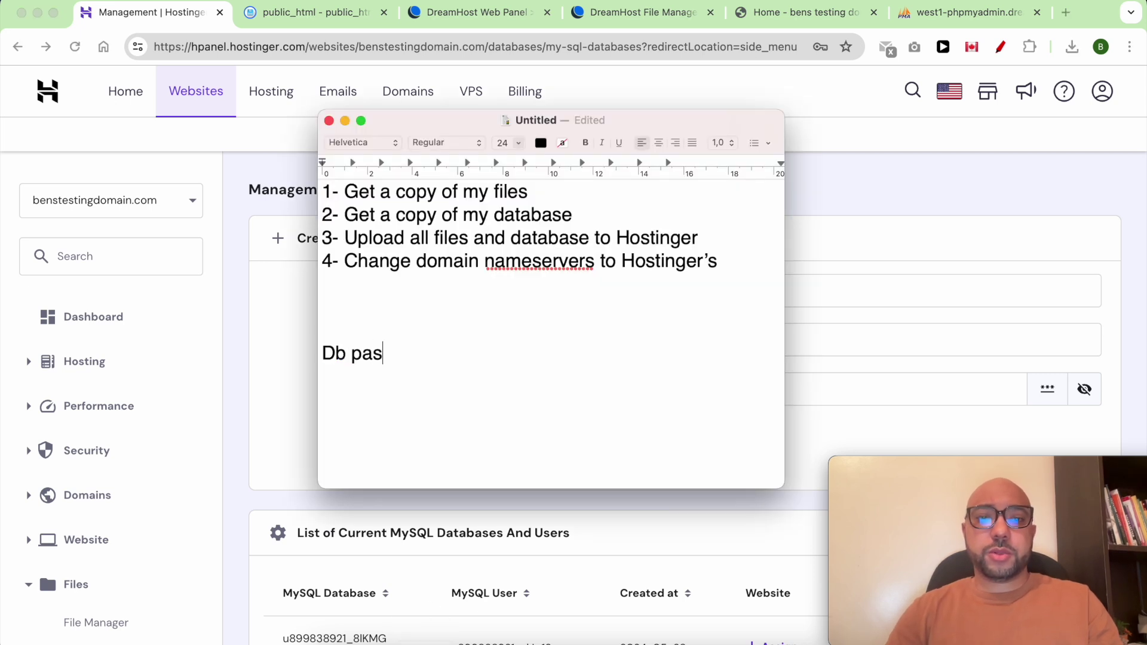
text(sword :)
key(super+v)
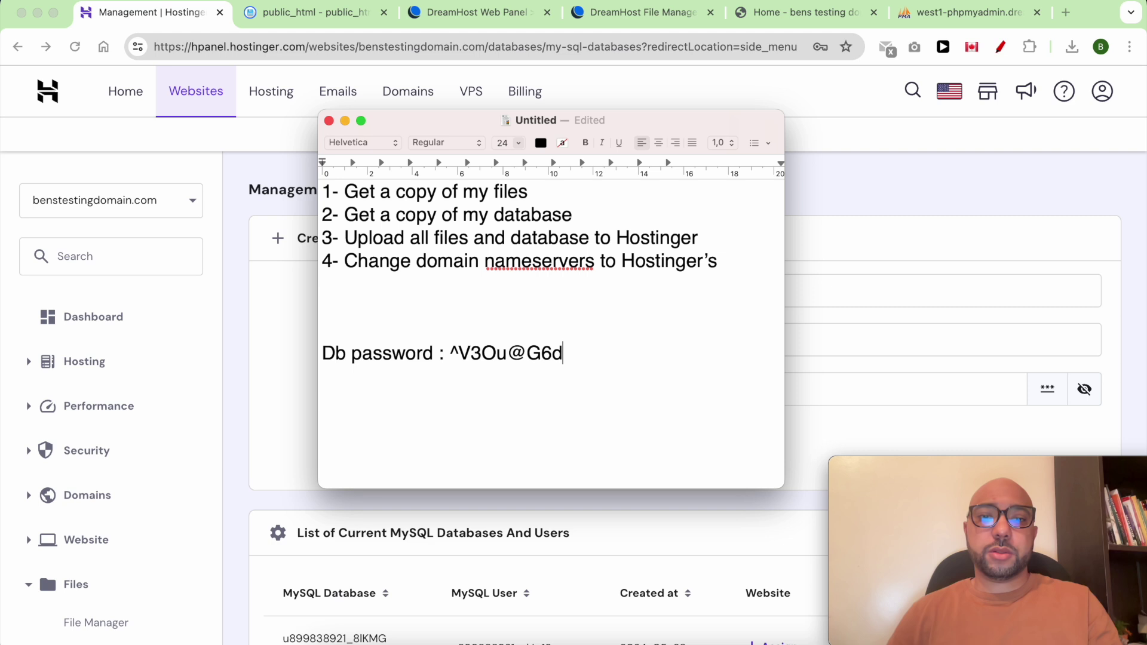
Return to the Hostinger form and create the new MySQL database and database user.
click(851, 280)
click(518, 450)
mouse_move(875, 471)
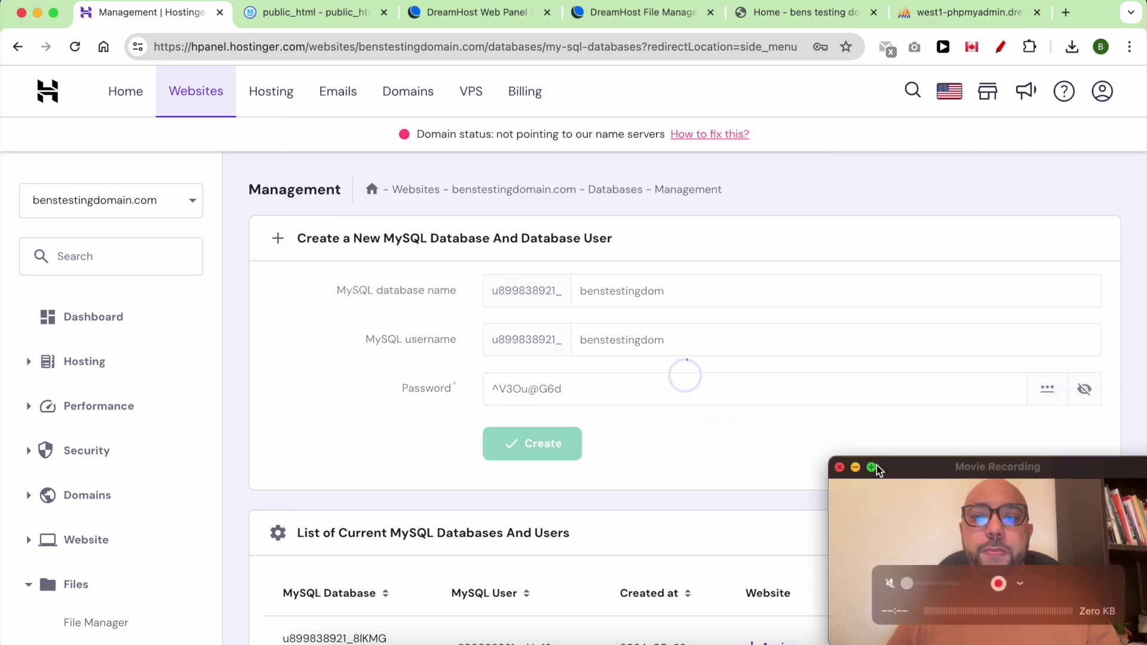
drag(903, 472, 906, 476)
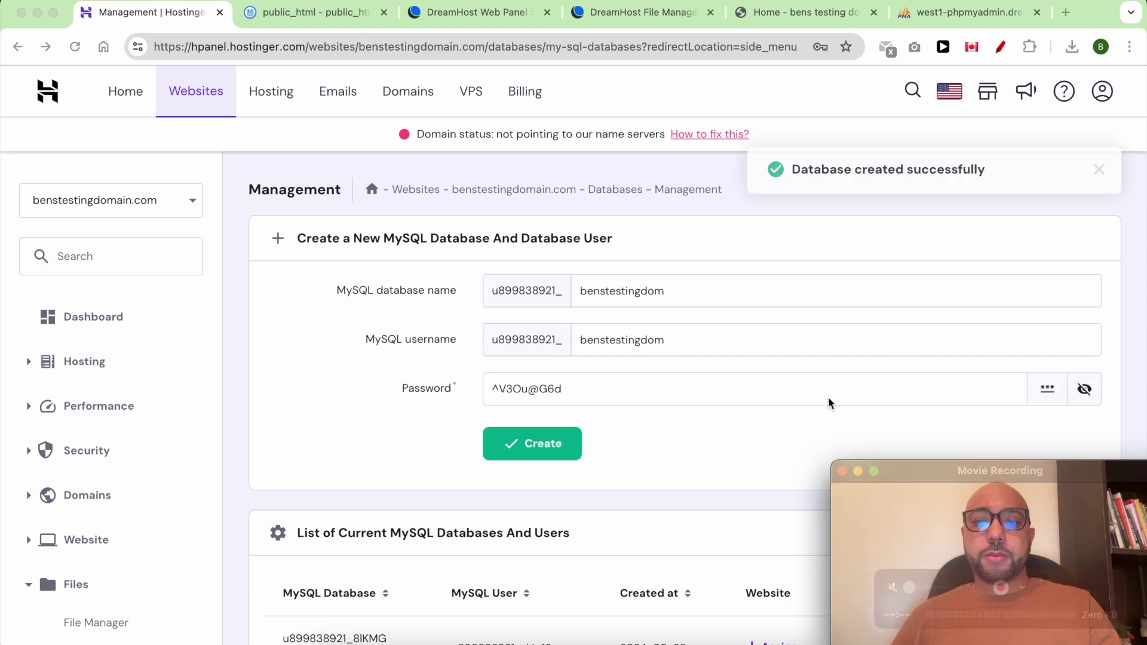
Copy the new MySQL database's full name from the database list and save it in the text note under "Db name:".
click(687, 418)
scroll(610, 417, down, 10)
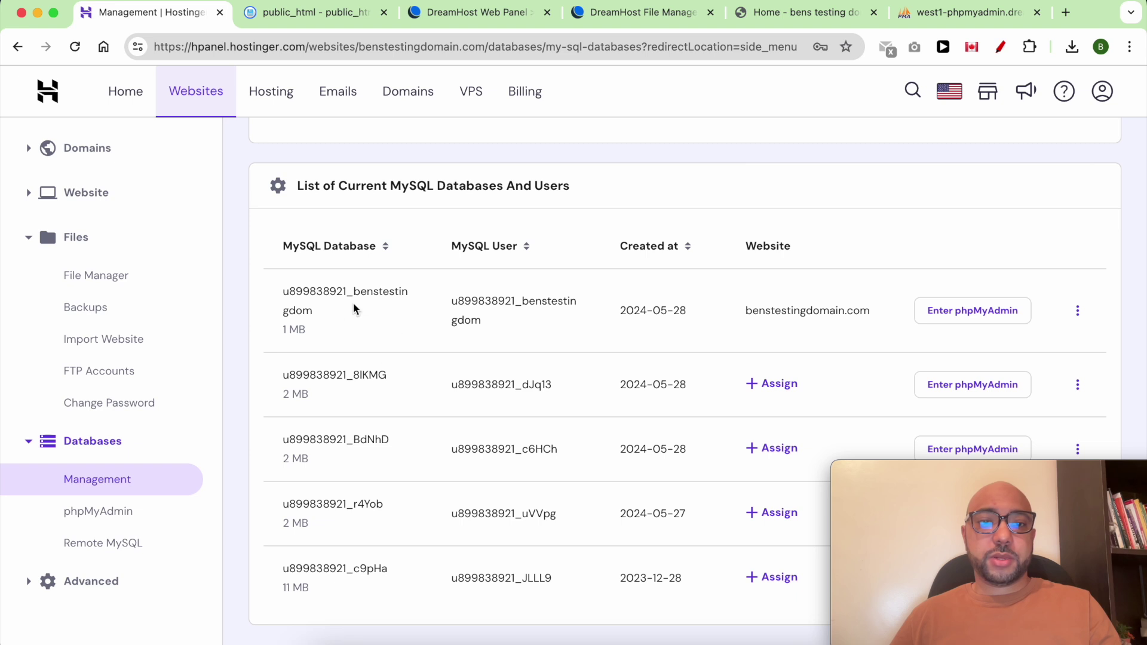
drag(351, 313, 283, 295)
right_click(308, 293)
click(347, 328)
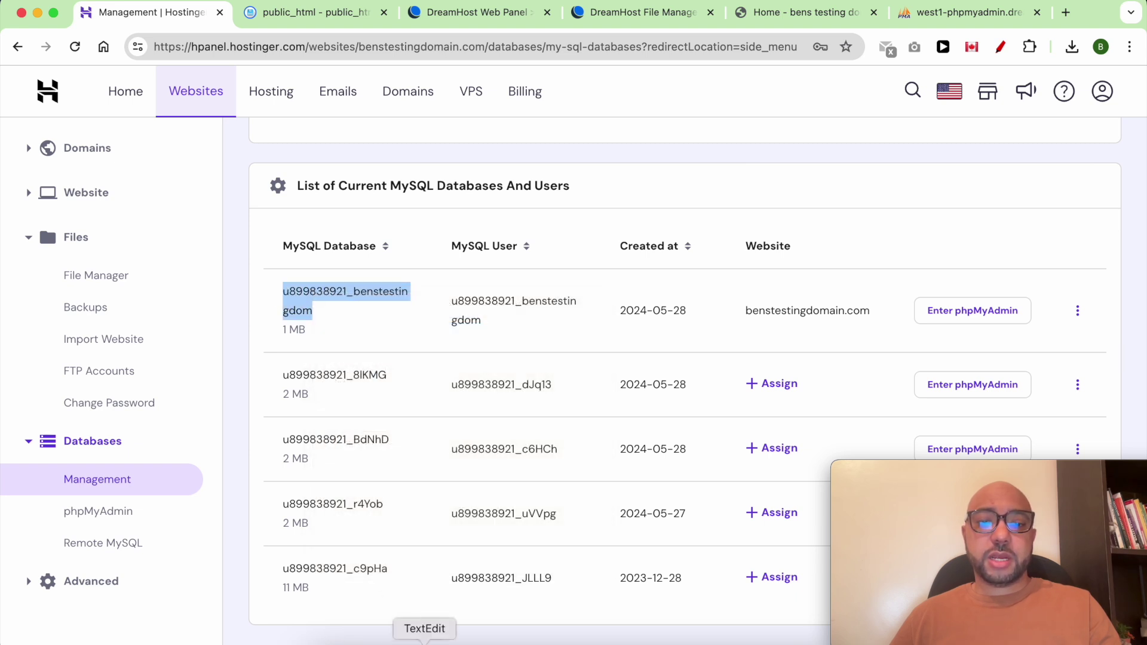
click(424, 641)
text(Db na)
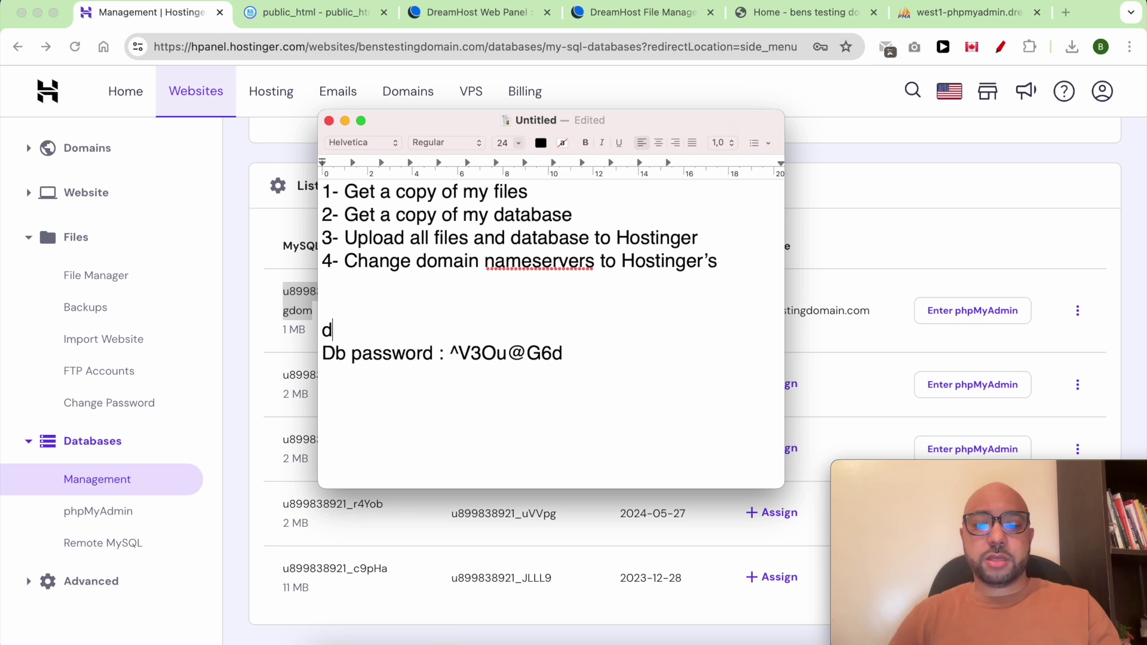
text(me:)
key(super+v)
Copy the new database's MySQL username from the database list and save it in the text note under "Db user :".
key(super+Tab)
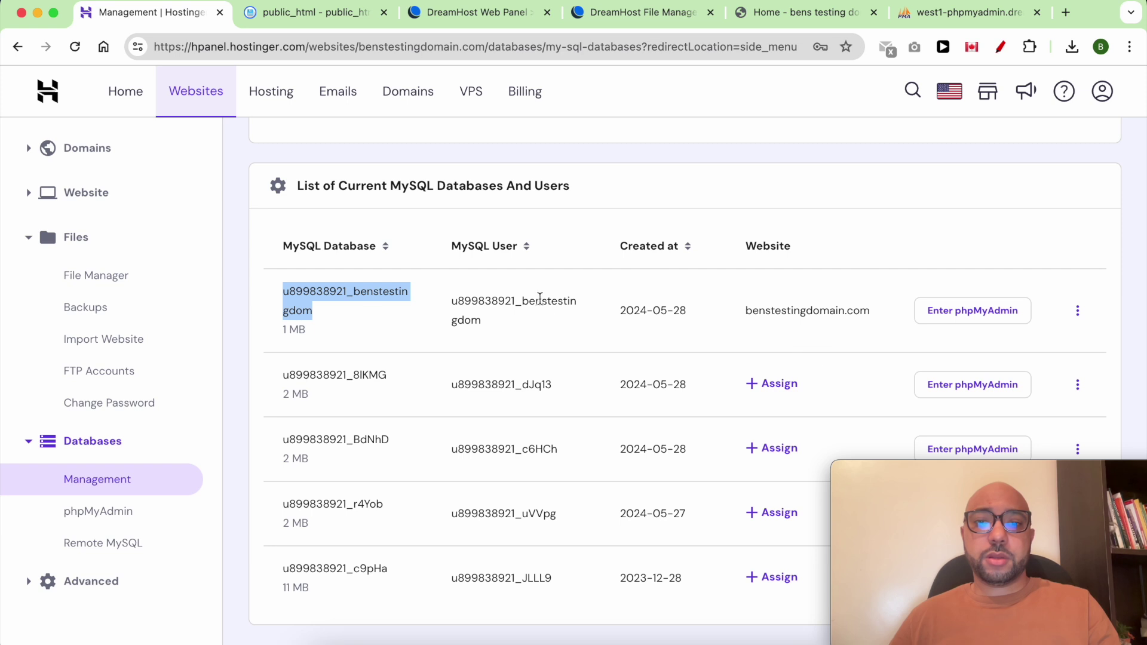
double_click(489, 300)
right_click(489, 300)
click(515, 331)
click(425, 639)
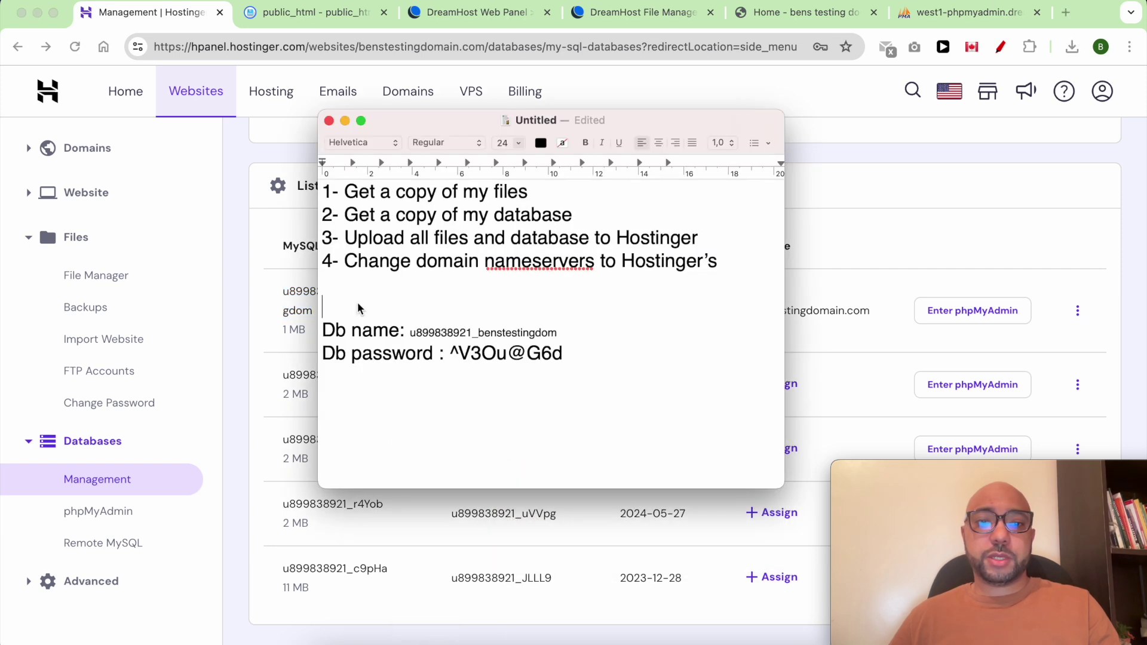
click(323, 307)
text(Db username)
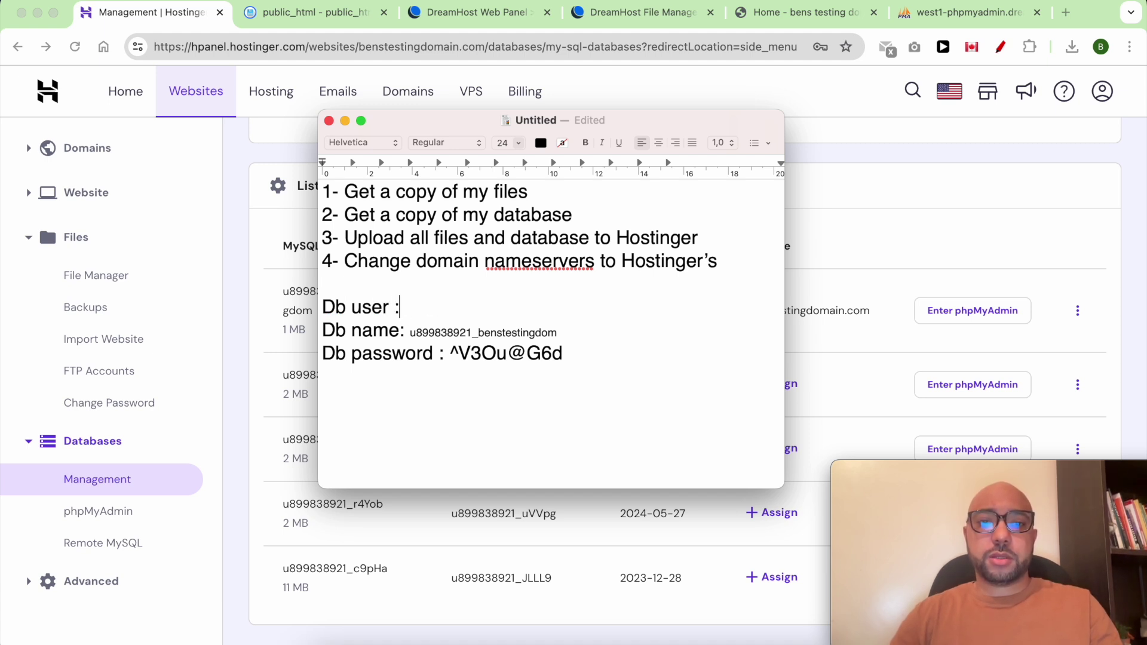
key(super+v)
key(BackSpace)
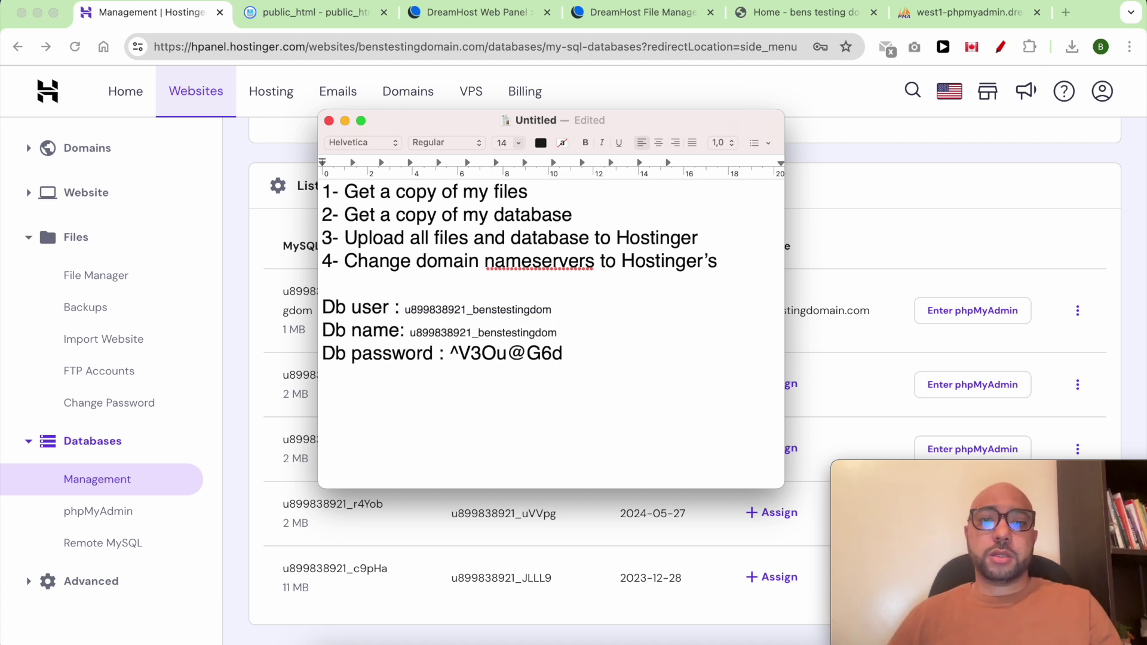
Open the benstestingdomain.com database in phpMyAdmin from Hostinger's list and import benstestingdomain_com_2.sql from Downloads into it.
key(super+Tab)
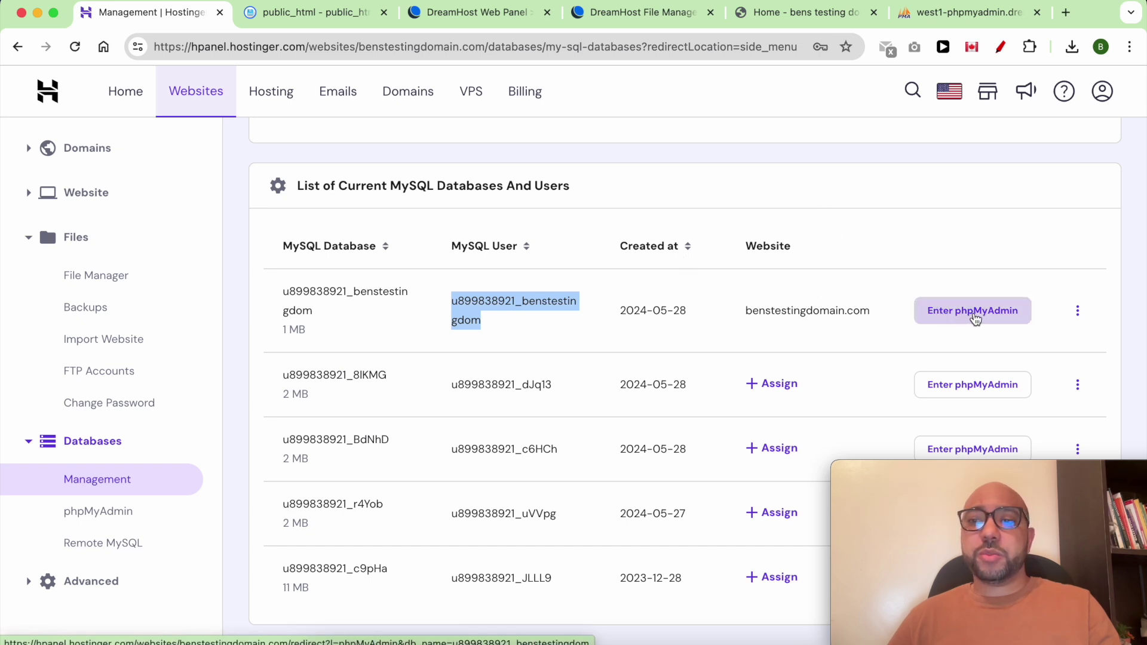
click(969, 312)
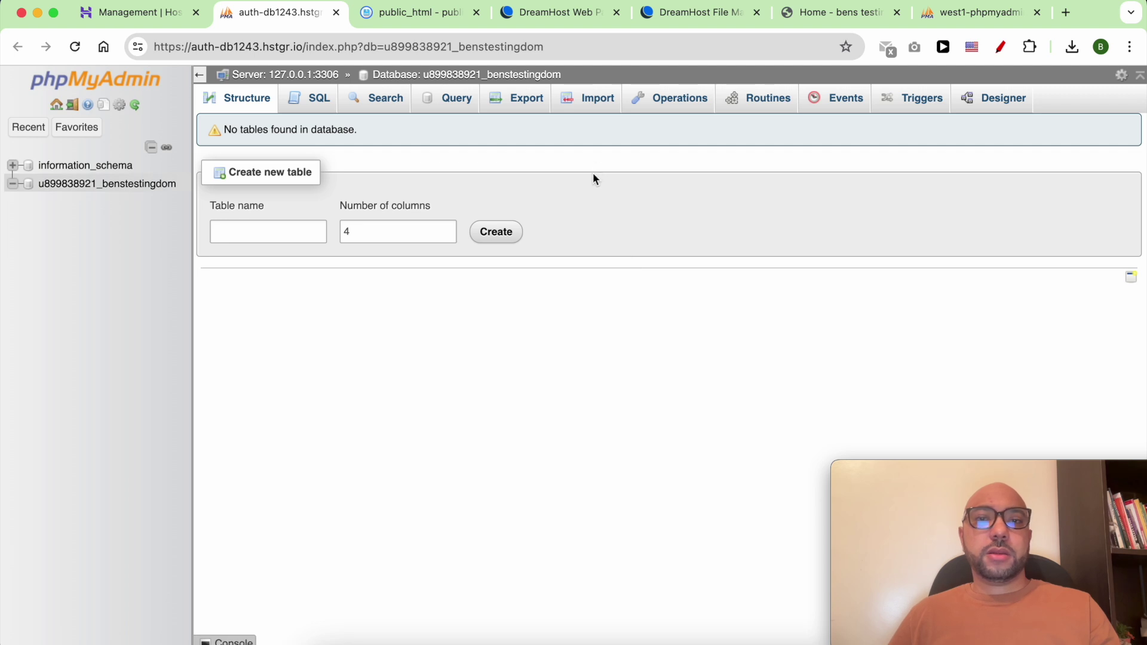
click(587, 102)
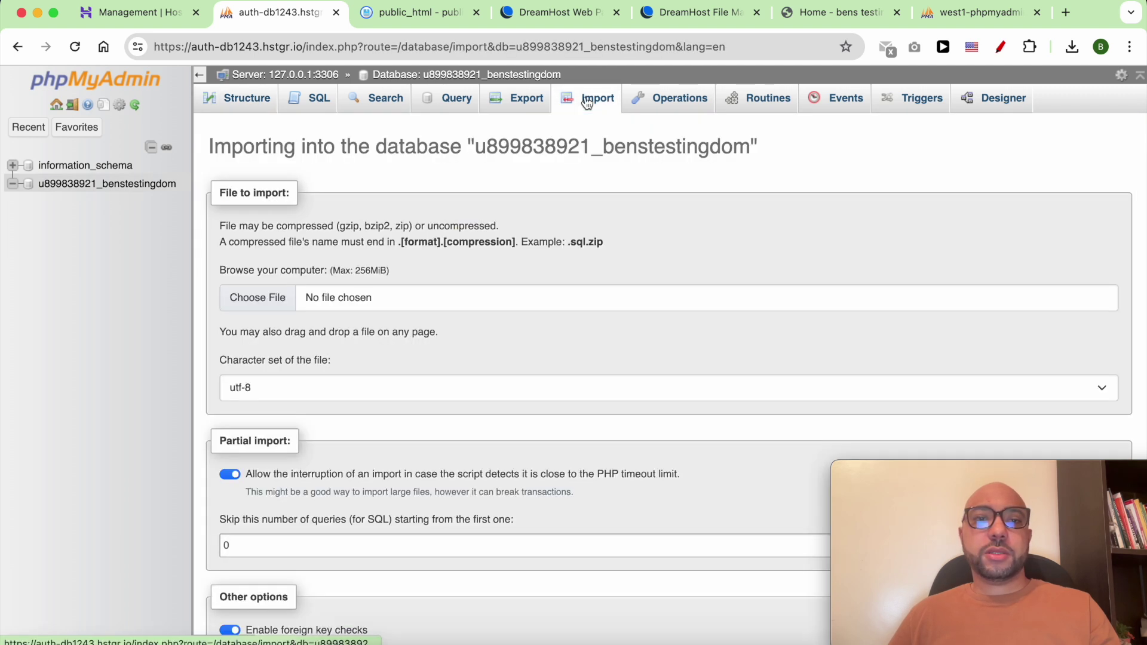
click(258, 301)
click(393, 150)
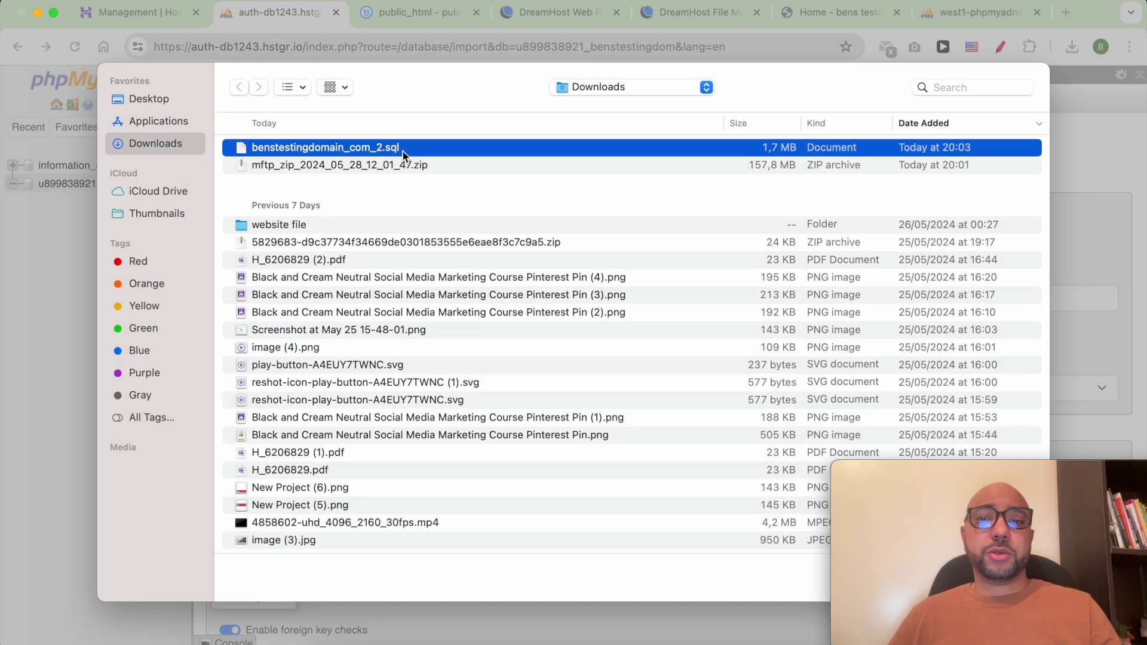
double_click(402, 151)
scroll(285, 403, down, 5)
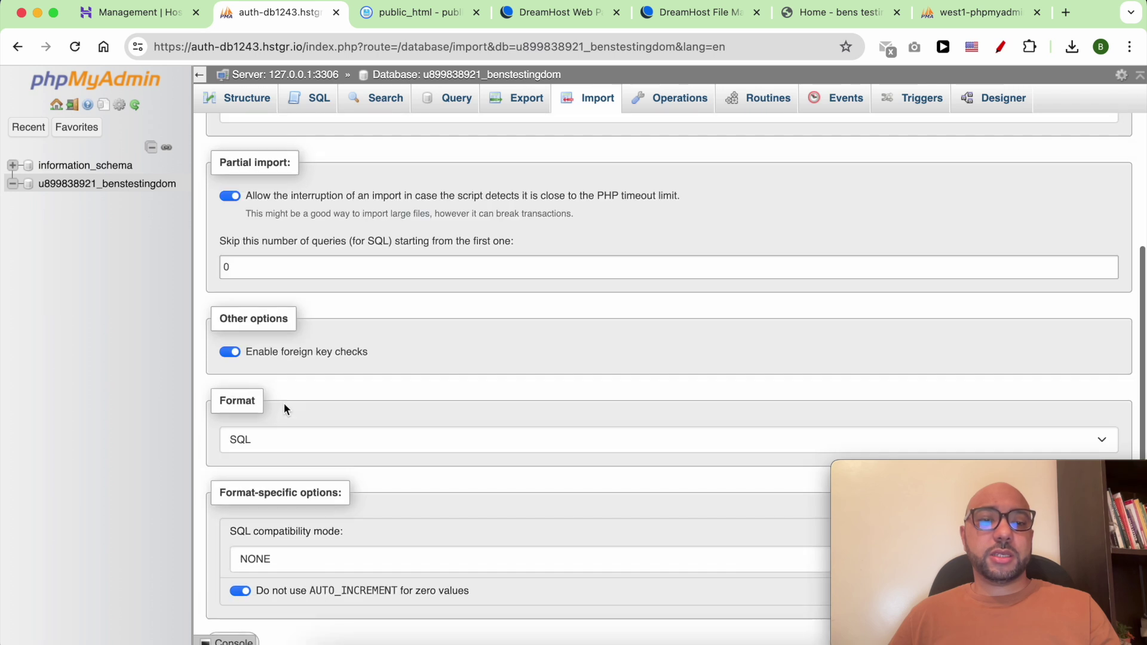
scroll(284, 403, down, 1)
click(243, 598)
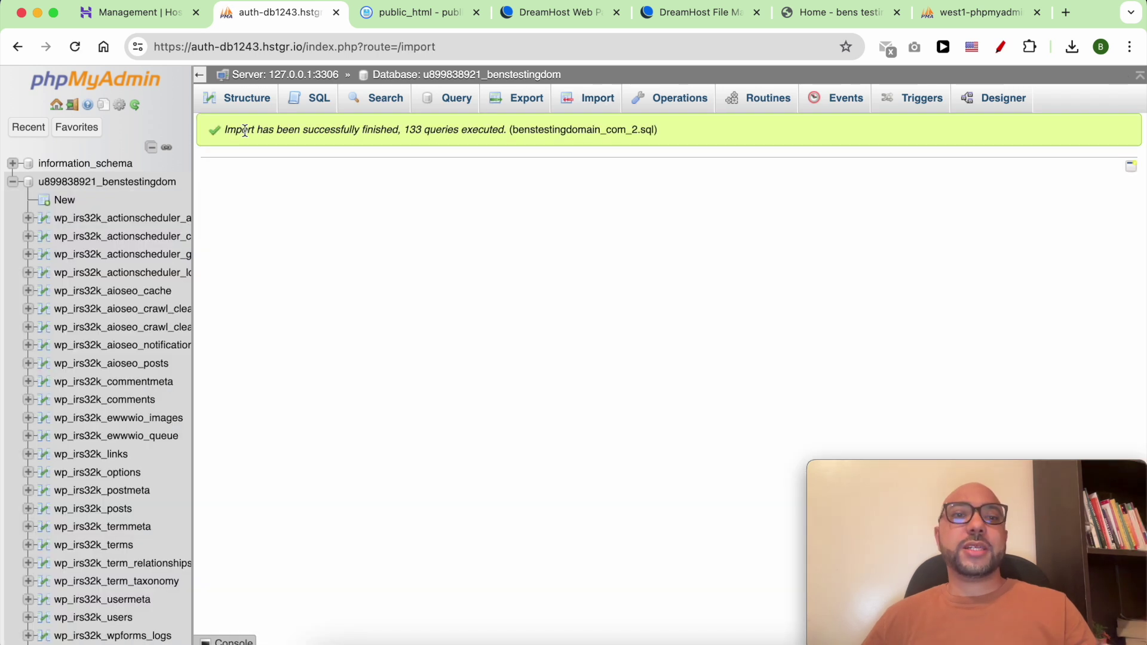
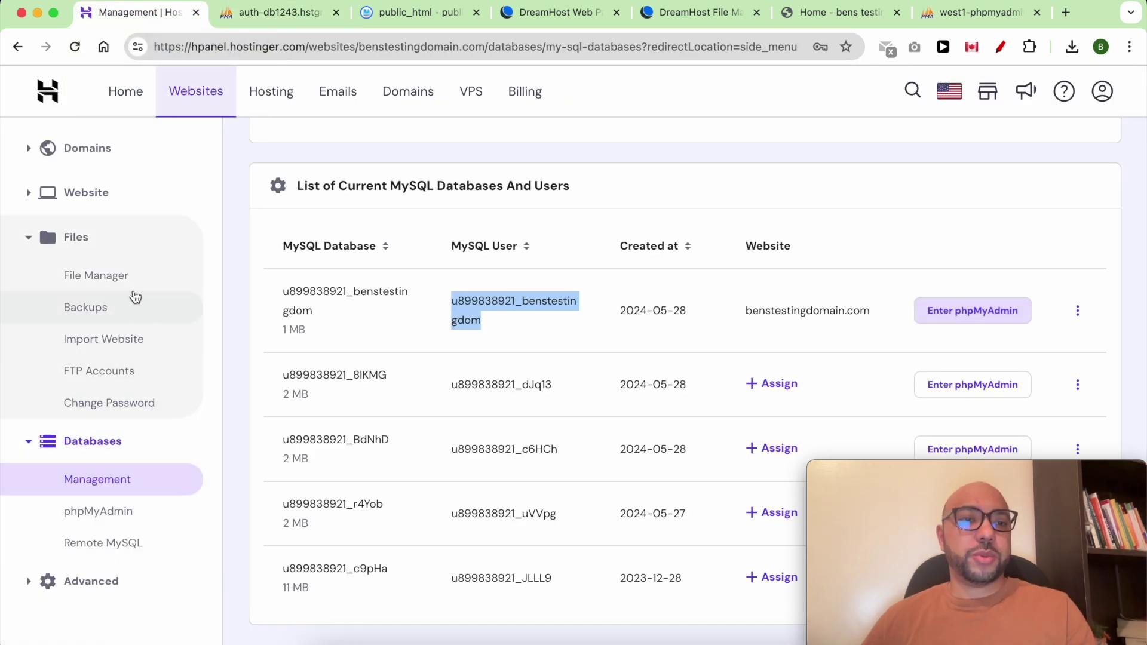
Access the files of benstestingdomain.com in Hostinger's File Manager and open wp-config.php in public_html for editing.
click(107, 277)
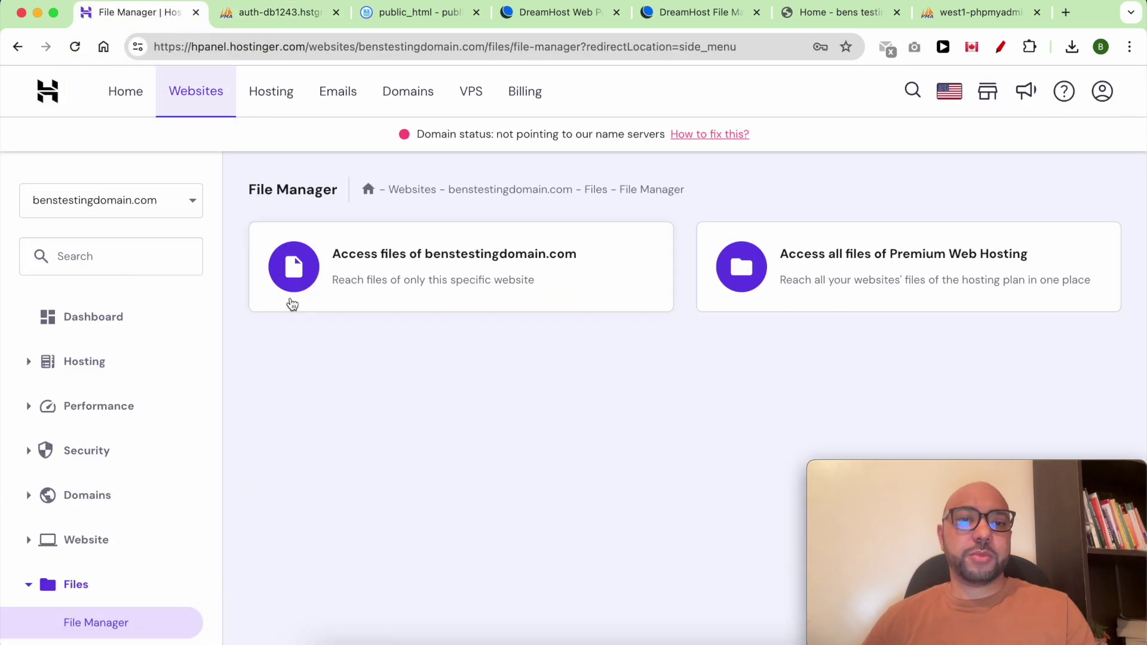
click(366, 274)
double_click(356, 213)
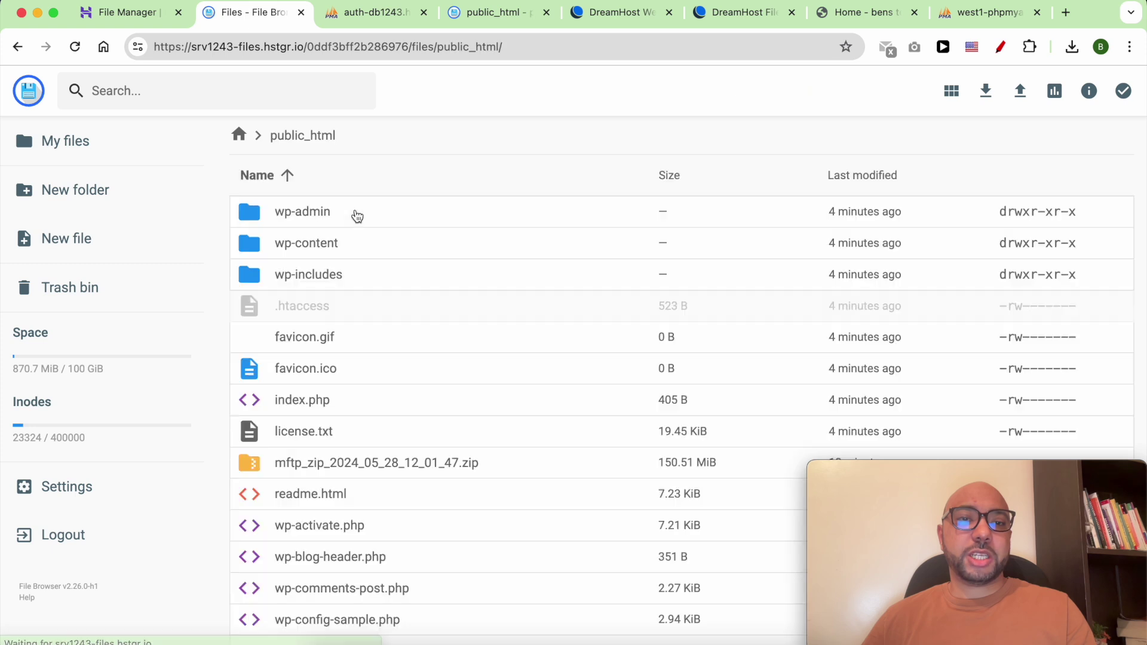
scroll(367, 478, down, 3)
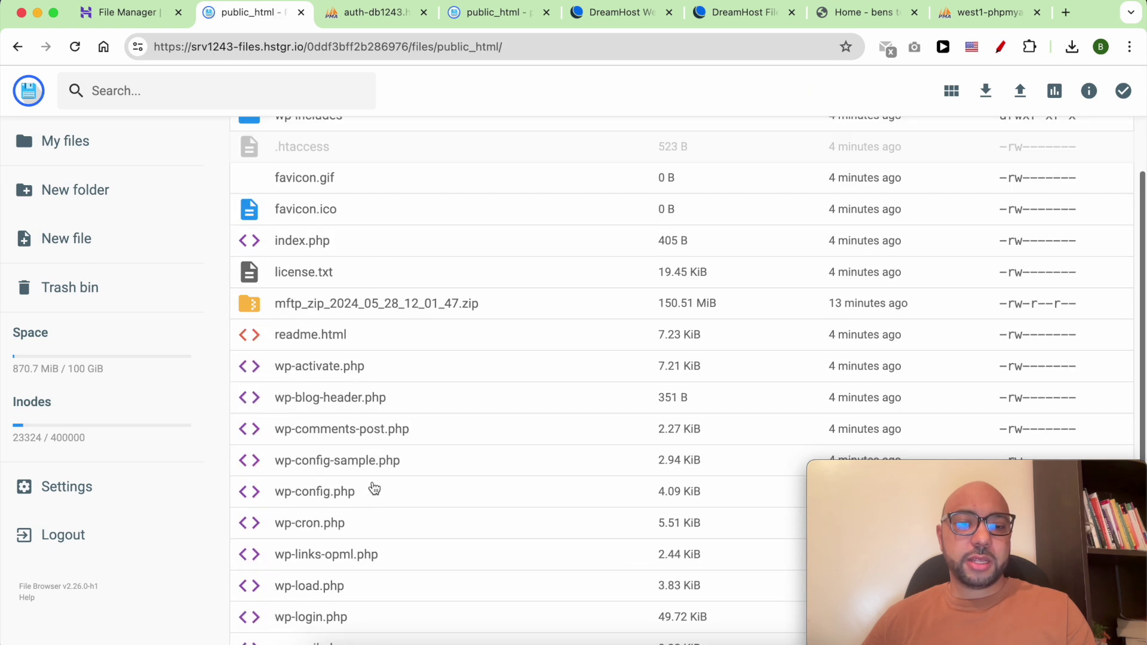
click(298, 497)
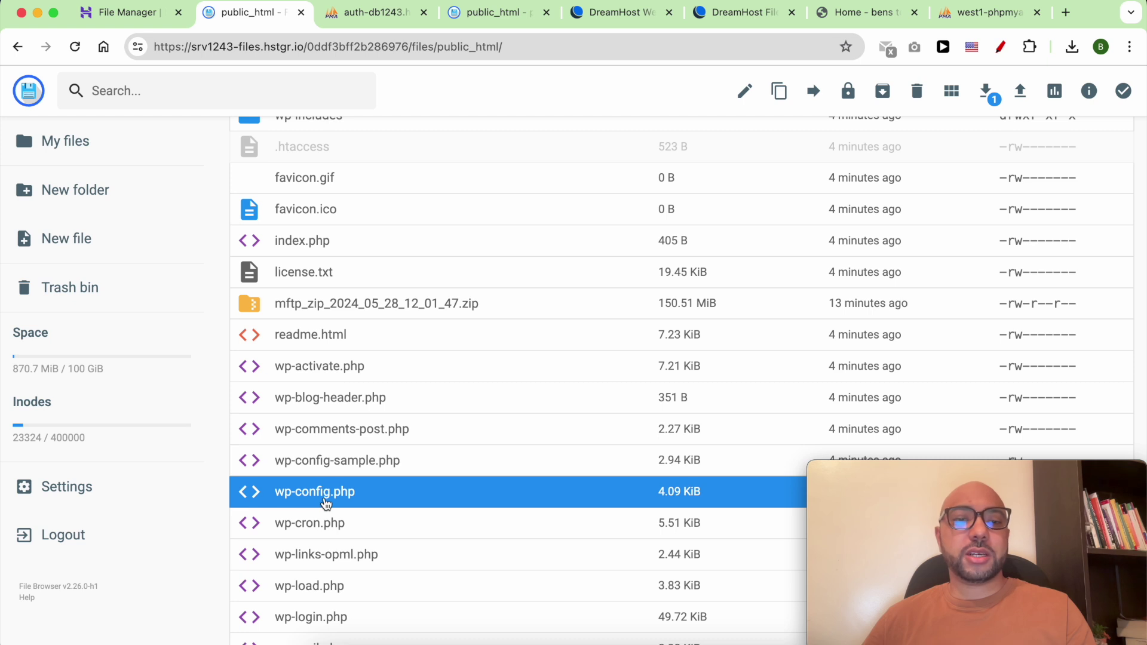
right_click(385, 499)
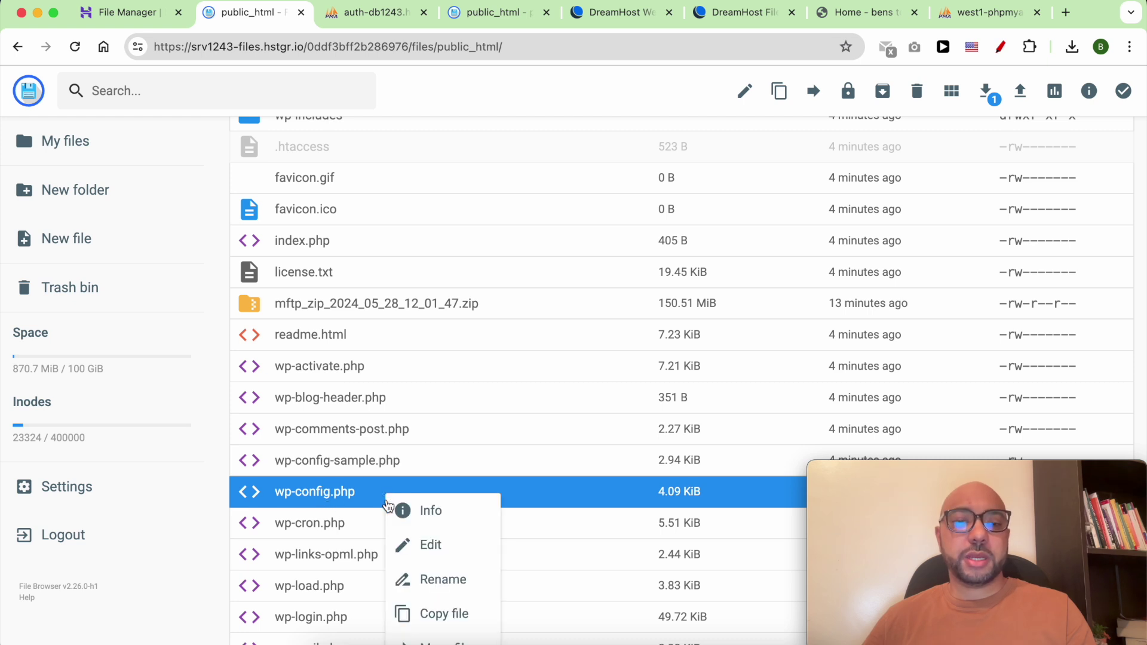
click(406, 545)
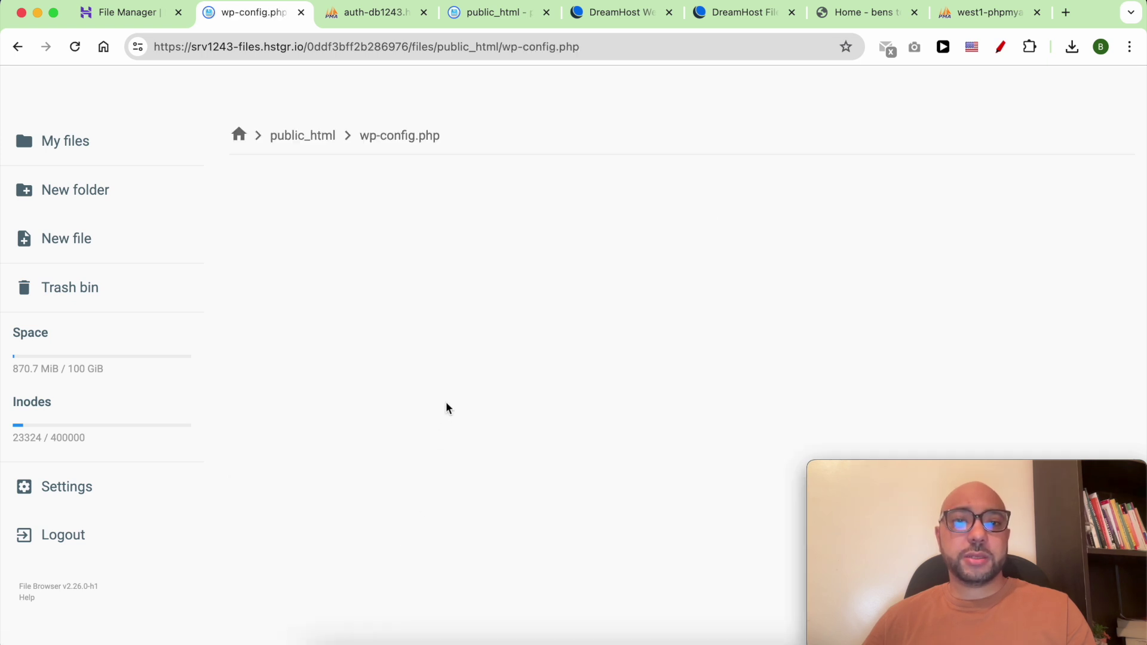
Locate the DB_NAME, DB_USER and DB_PASSWORD values in wp-config.php, and switch to the text note in TextEdit.
double_click(205, 329)
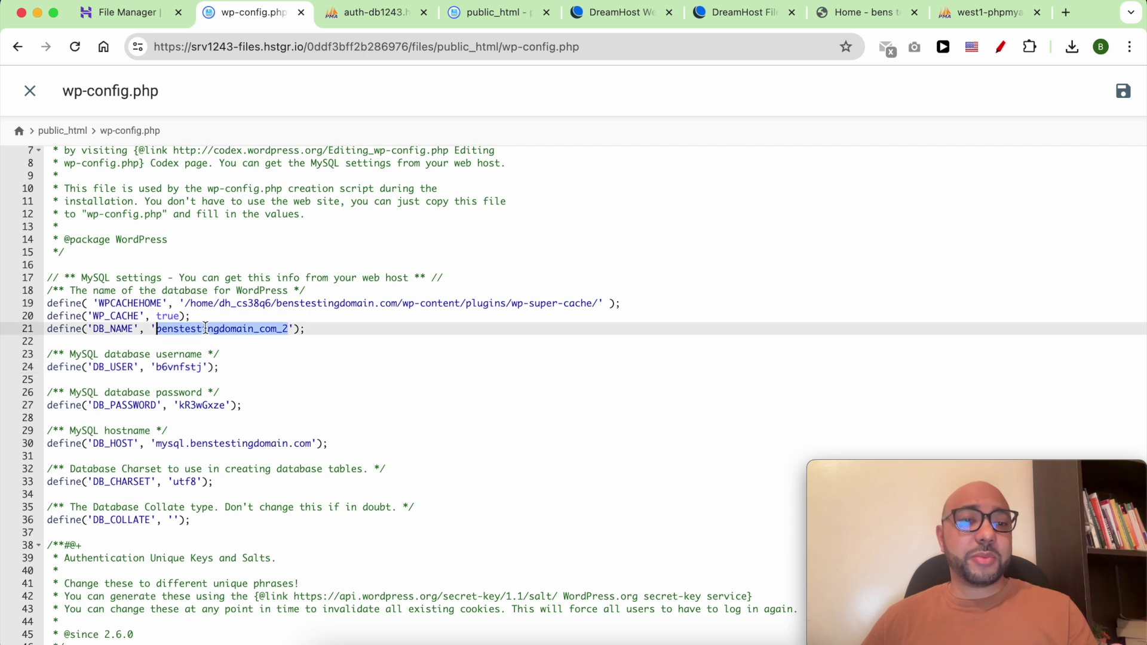
double_click(187, 366)
double_click(197, 405)
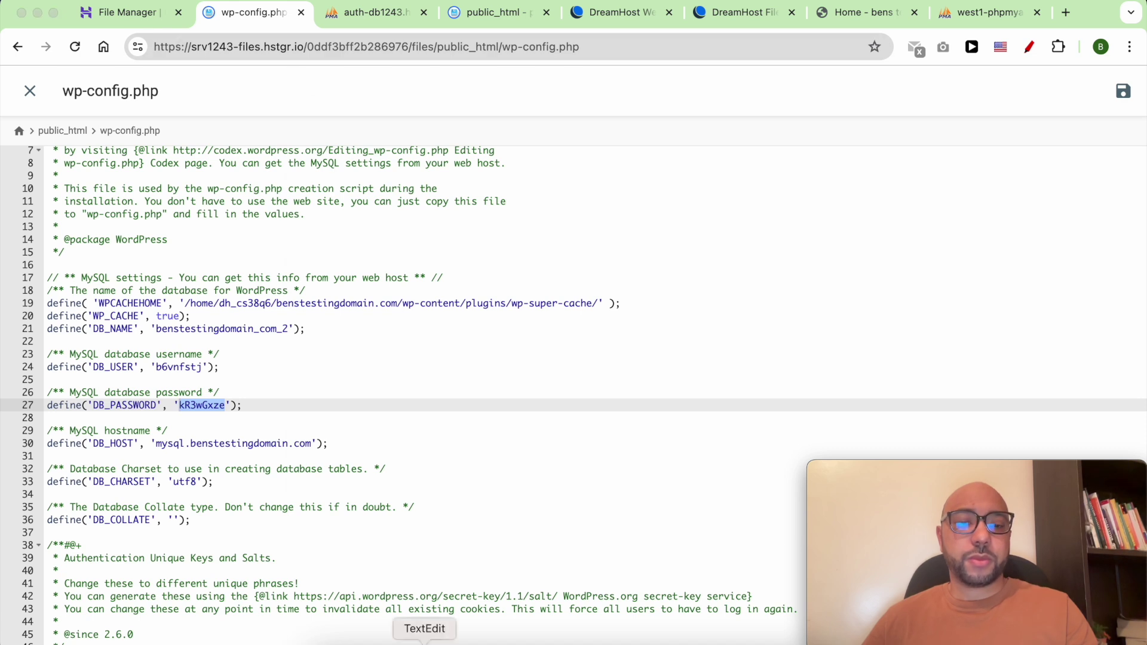
click(422, 637)
double_click(429, 307)
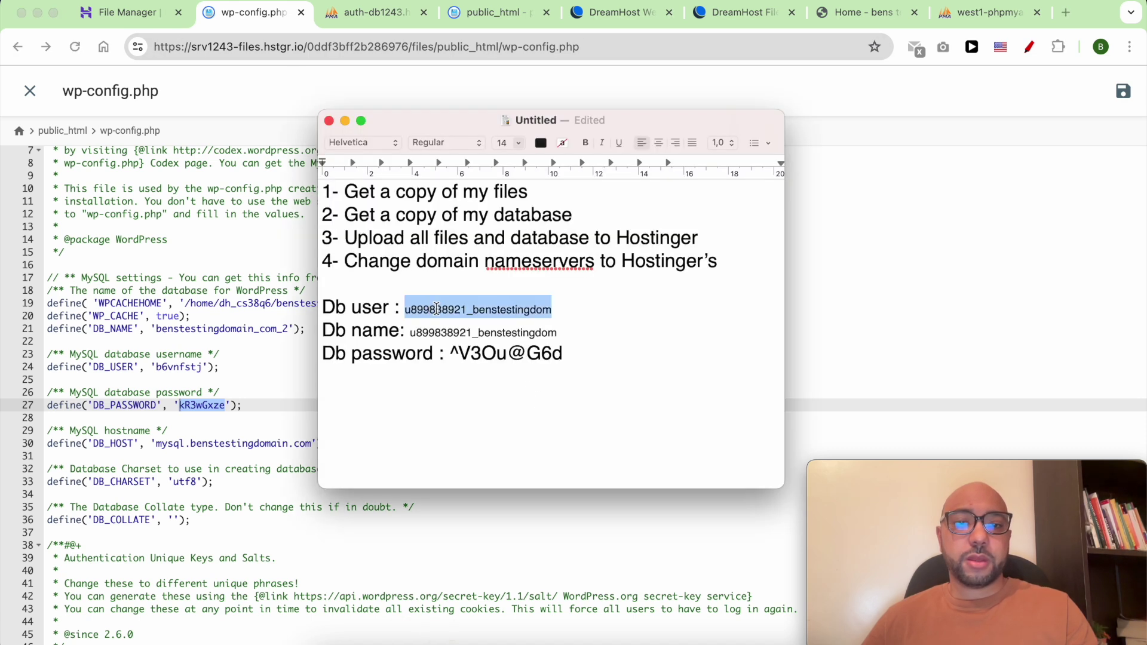
right_click(431, 307)
click(454, 442)
key(super+z)
click(442, 309)
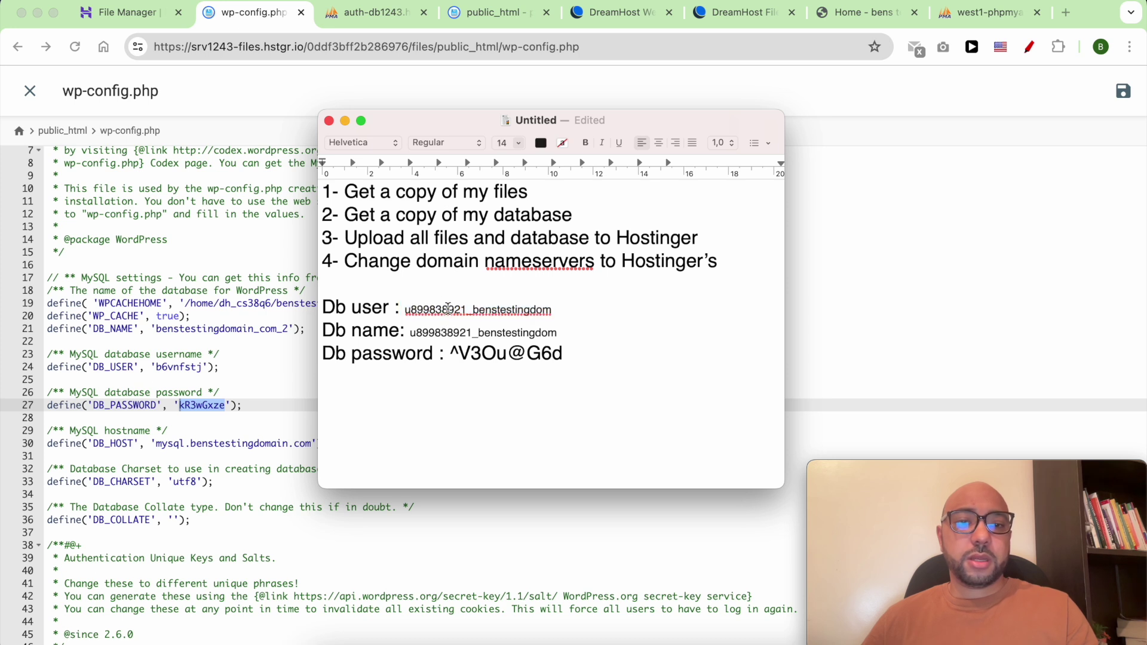
drag(405, 308, 558, 307)
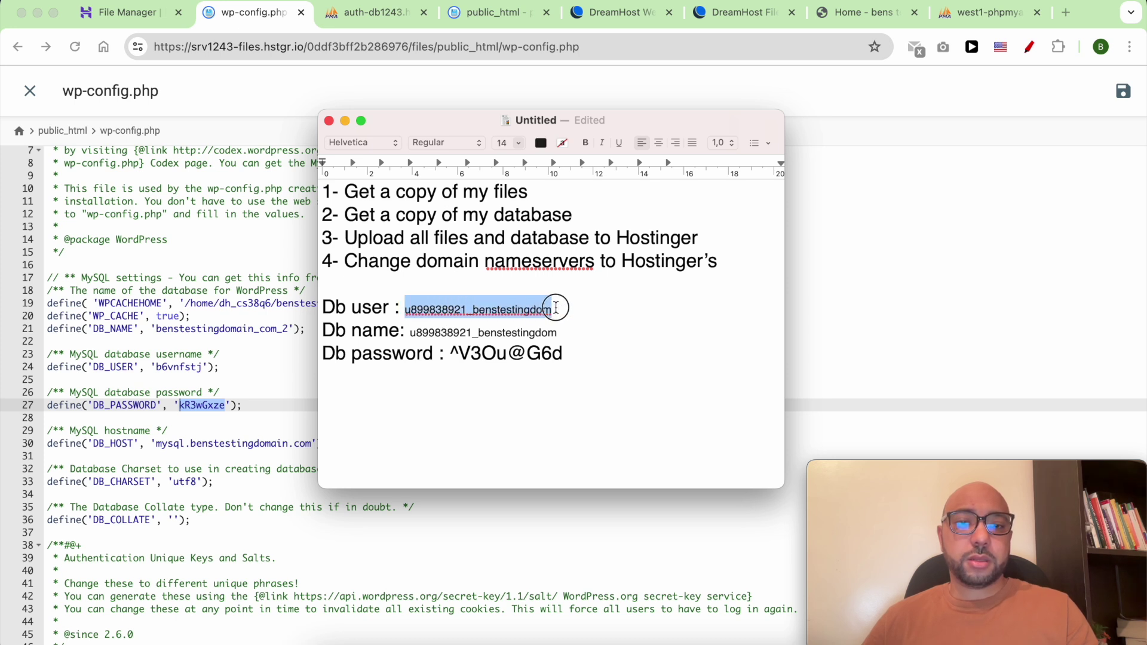
right_click(529, 292)
click(550, 442)
key(super+z)
click(564, 315)
Copy the database username from the note and replace the DB_USER value in wp-config.php with it.
drag(555, 310, 403, 309)
right_click(419, 309)
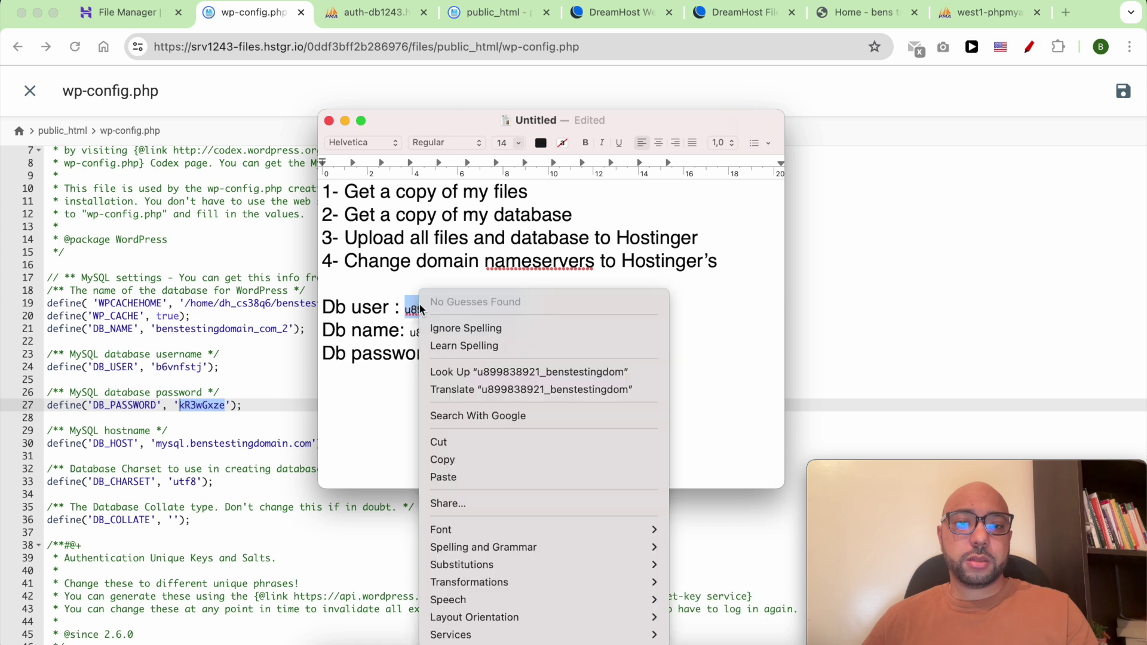
click(442, 459)
click(184, 380)
double_click(172, 366)
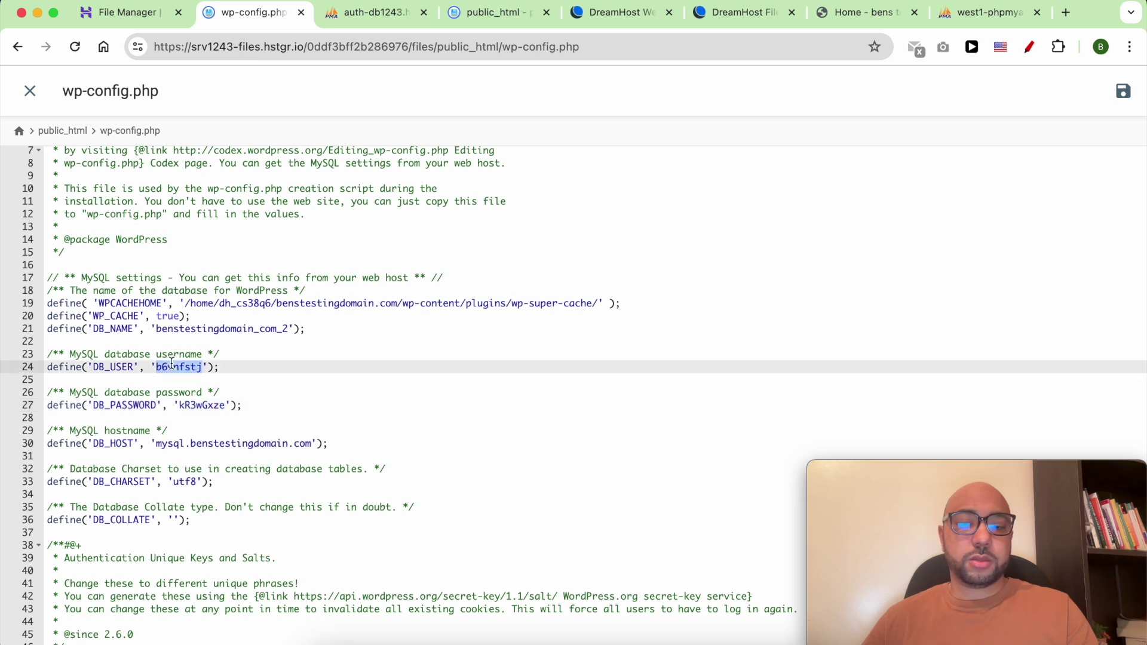
key(BackSpace)
key(super+v)
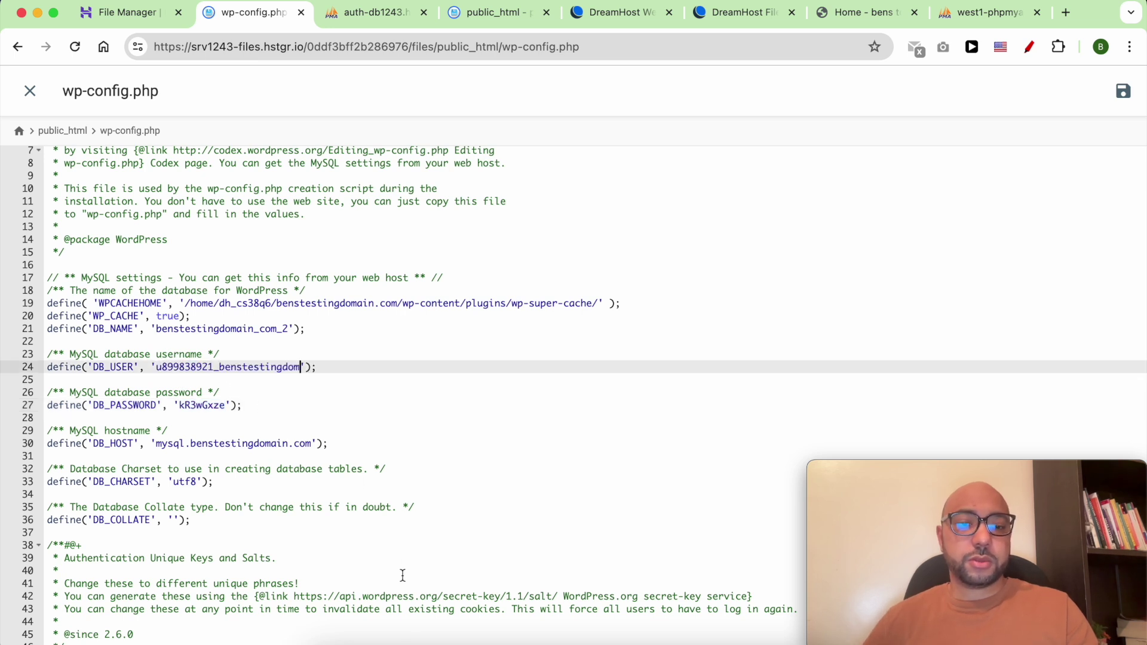
Copy the database name from the note and replace the DB_NAME value in wp-config.php with it.
click(425, 638)
drag(410, 332, 559, 339)
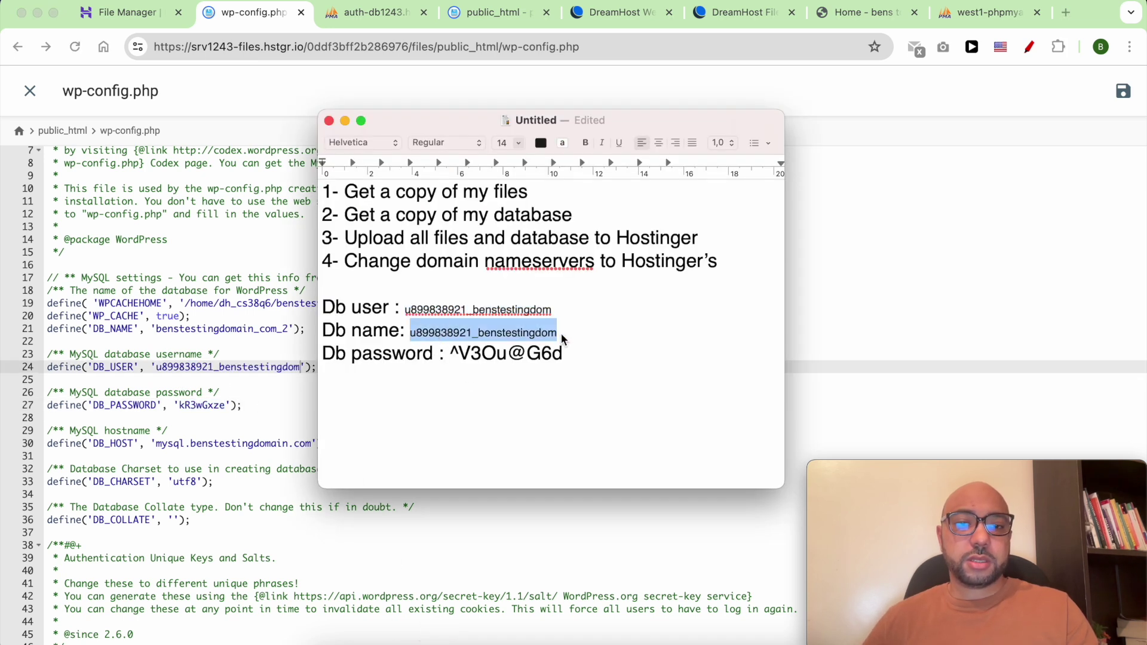
right_click(421, 335)
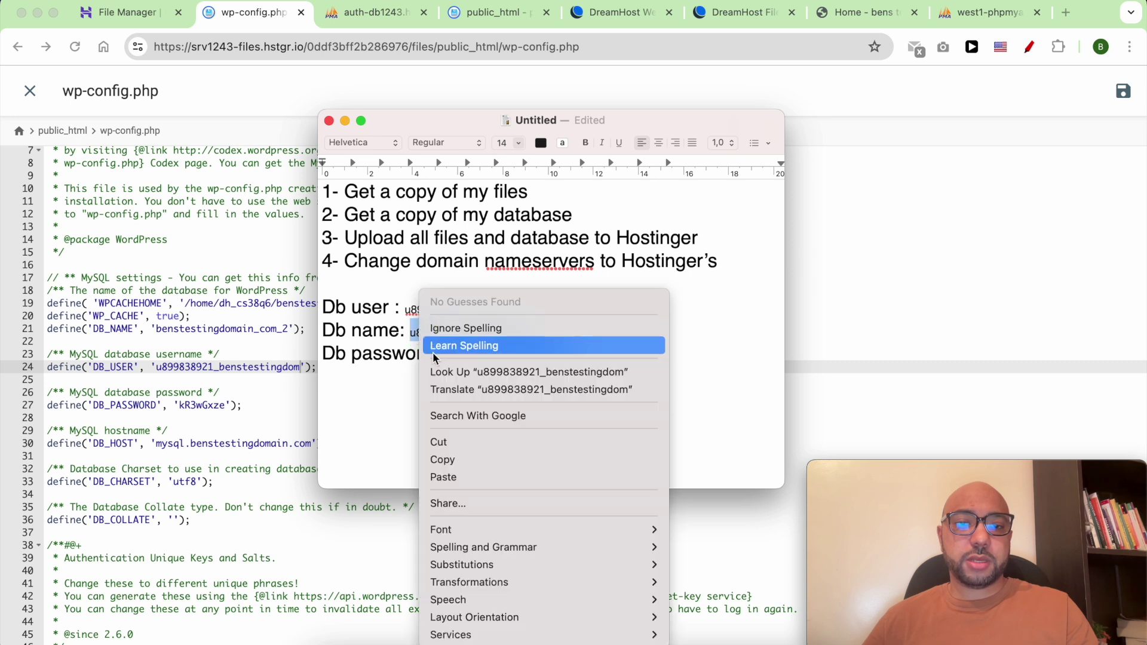
click(442, 459)
click(193, 330)
double_click(193, 330)
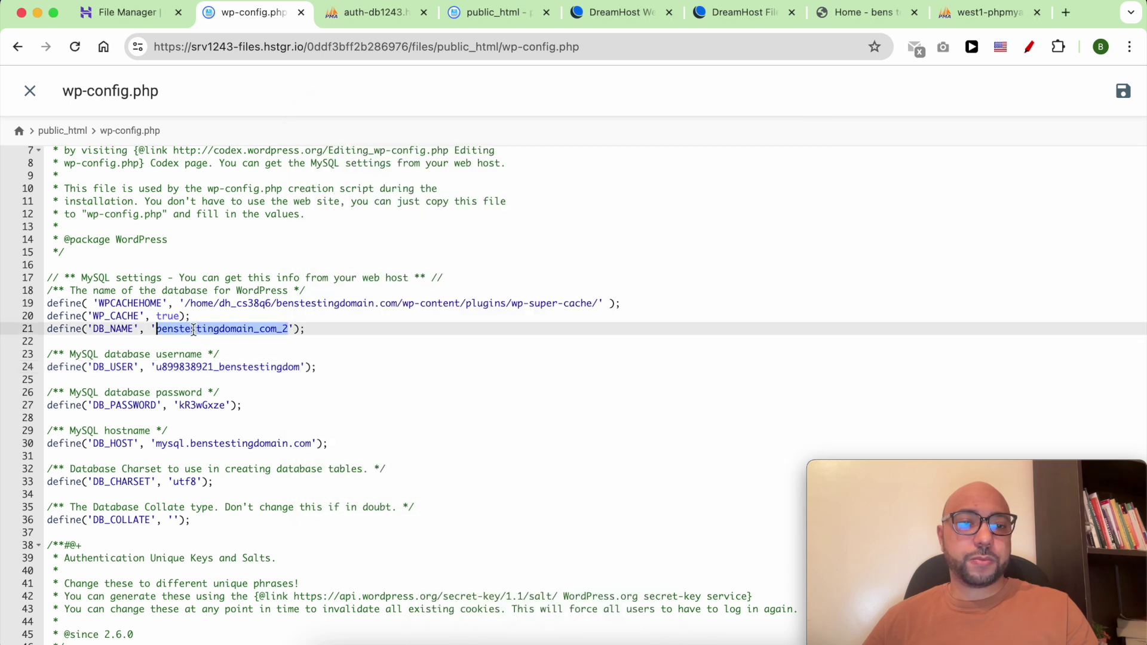
key(super+v)
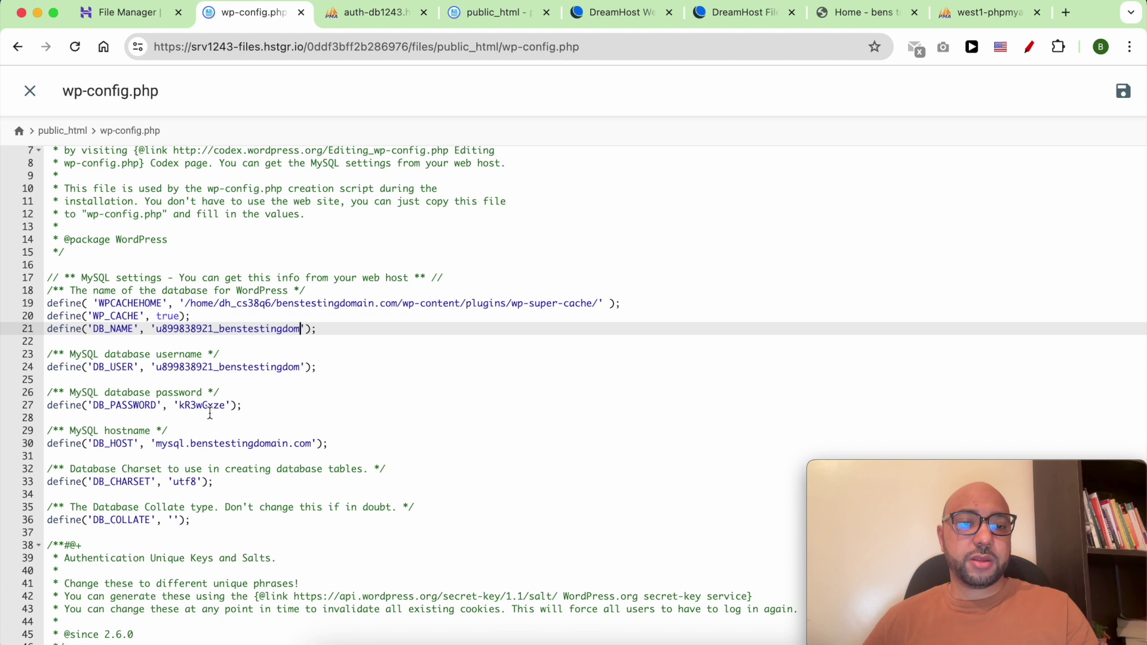
Copy the database password from the note and replace the DB_PASSWORD value in wp-config.php with it.
click(421, 636)
drag(563, 355, 453, 358)
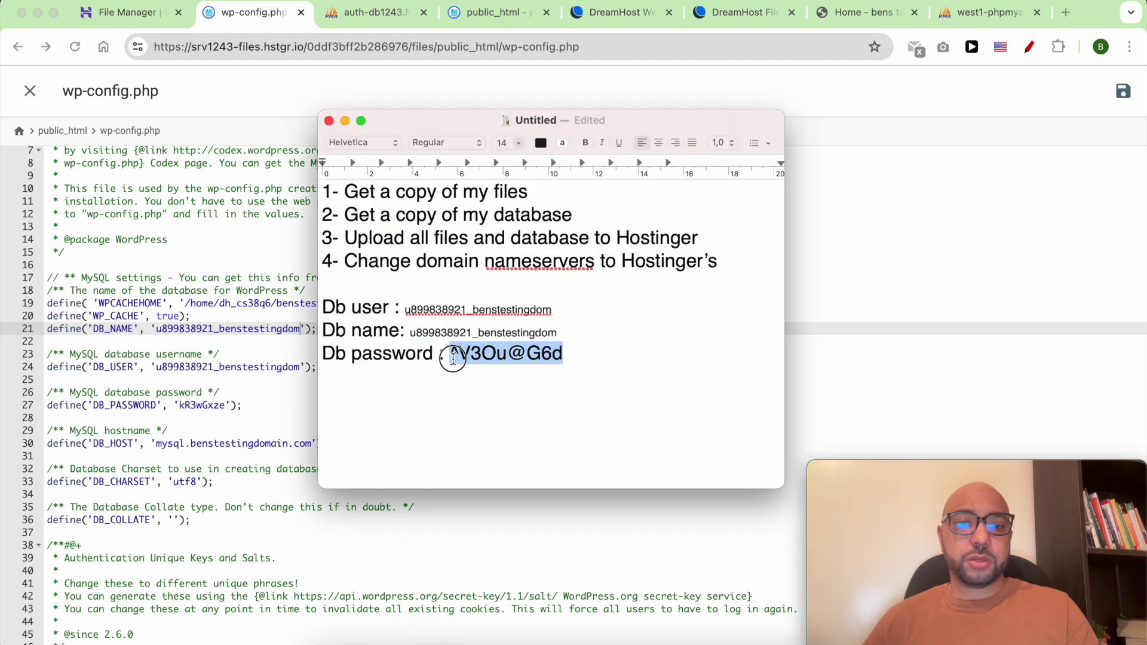
right_click(469, 343)
click(486, 443)
click(199, 398)
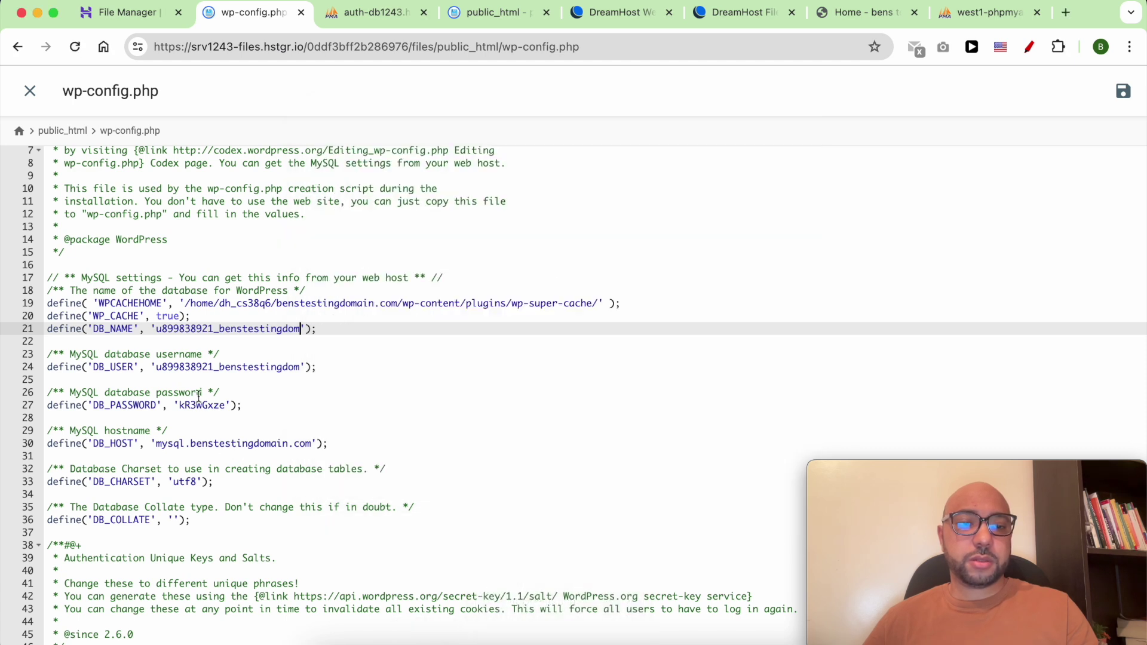
double_click(199, 397)
double_click(197, 404)
key(BackSpace)
key(super+v)
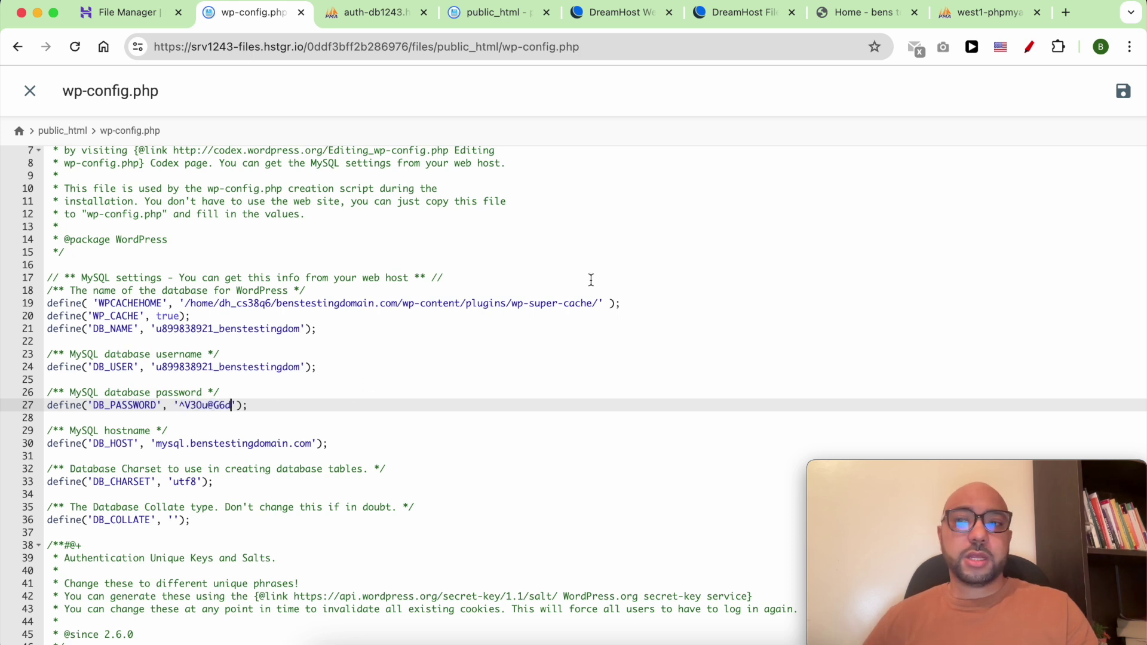
Save the edited wp-config.php, and review the upload, nameserver and database credential entries in the text note.
click(1127, 93)
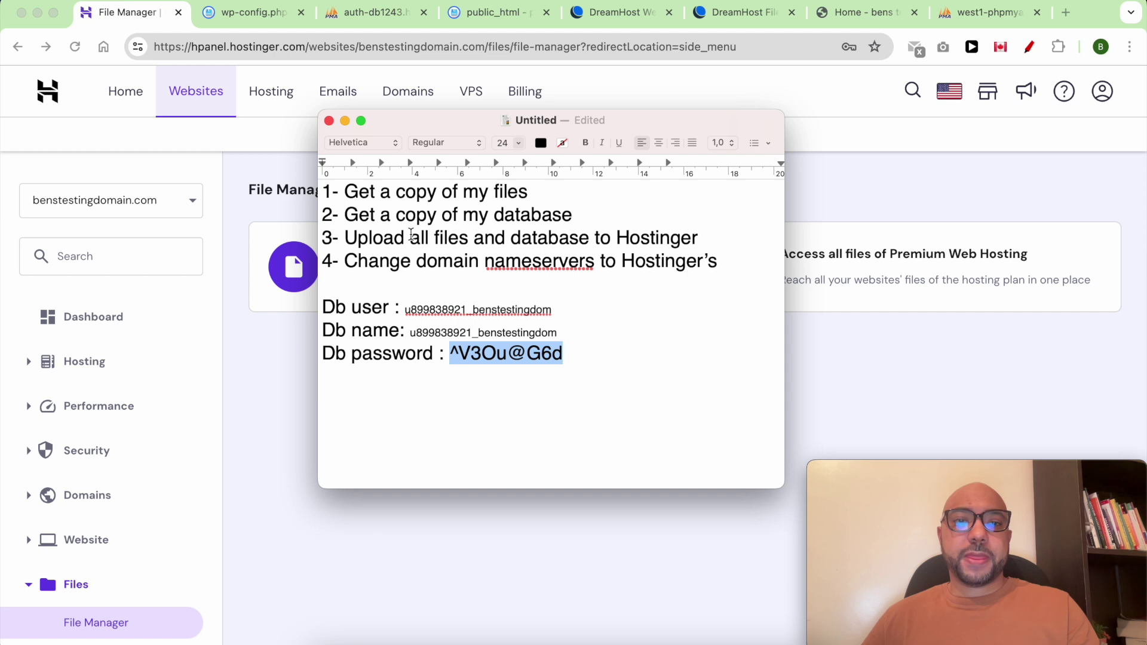
click(408, 230)
triple_click(408, 230)
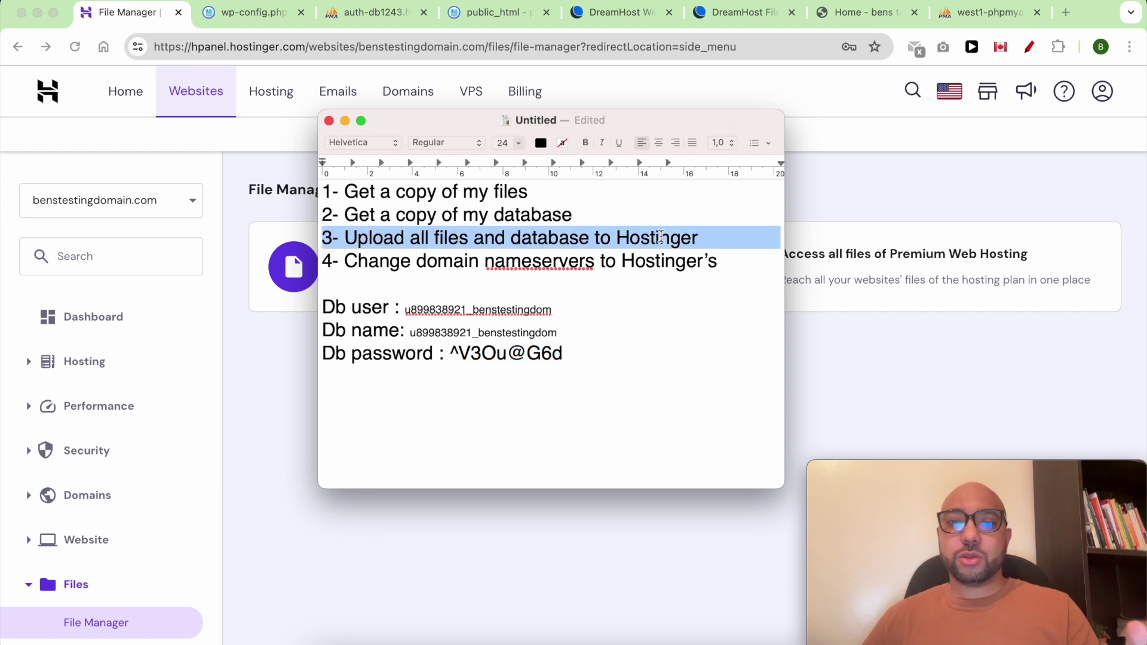
click(357, 265)
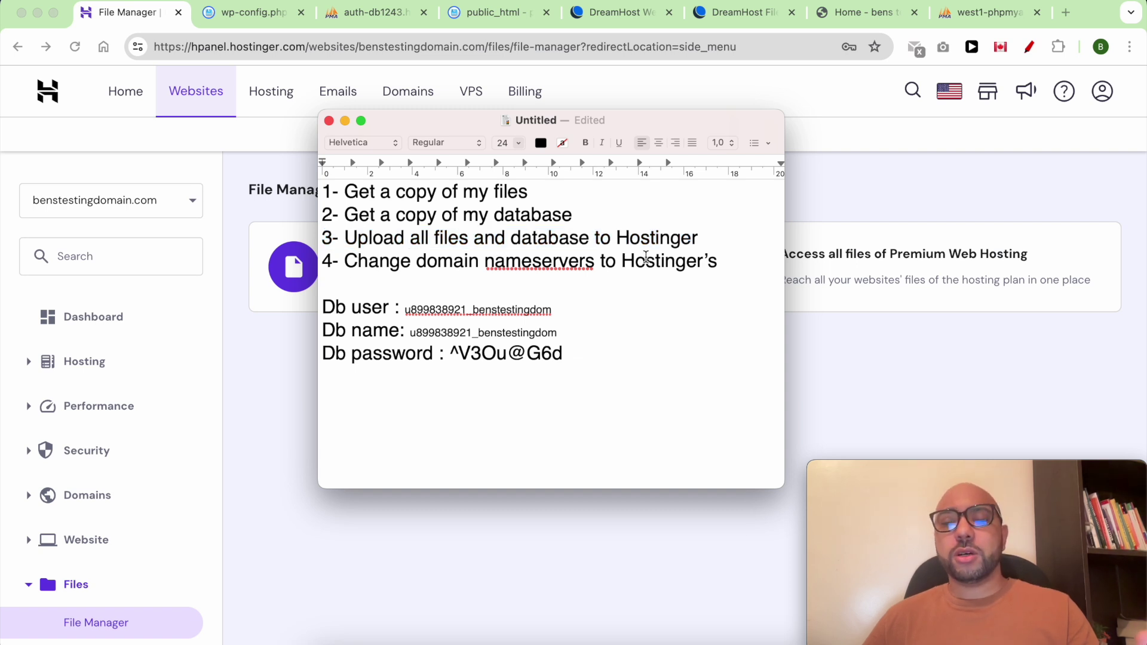
drag(577, 353, 327, 308)
click(553, 92)
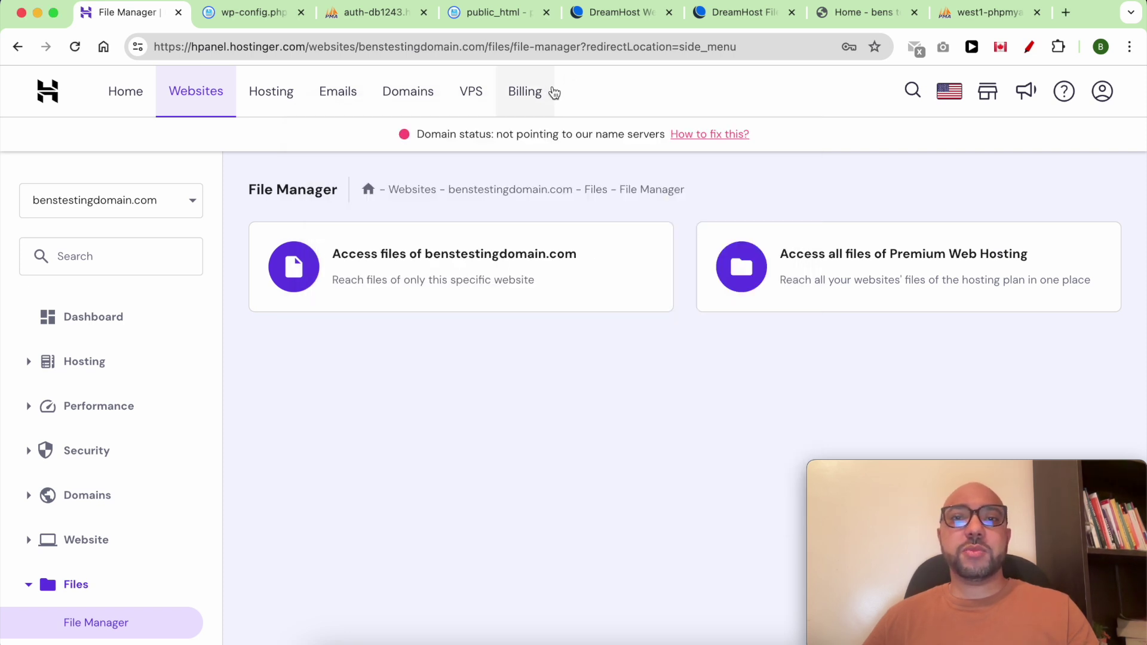
click(497, 21)
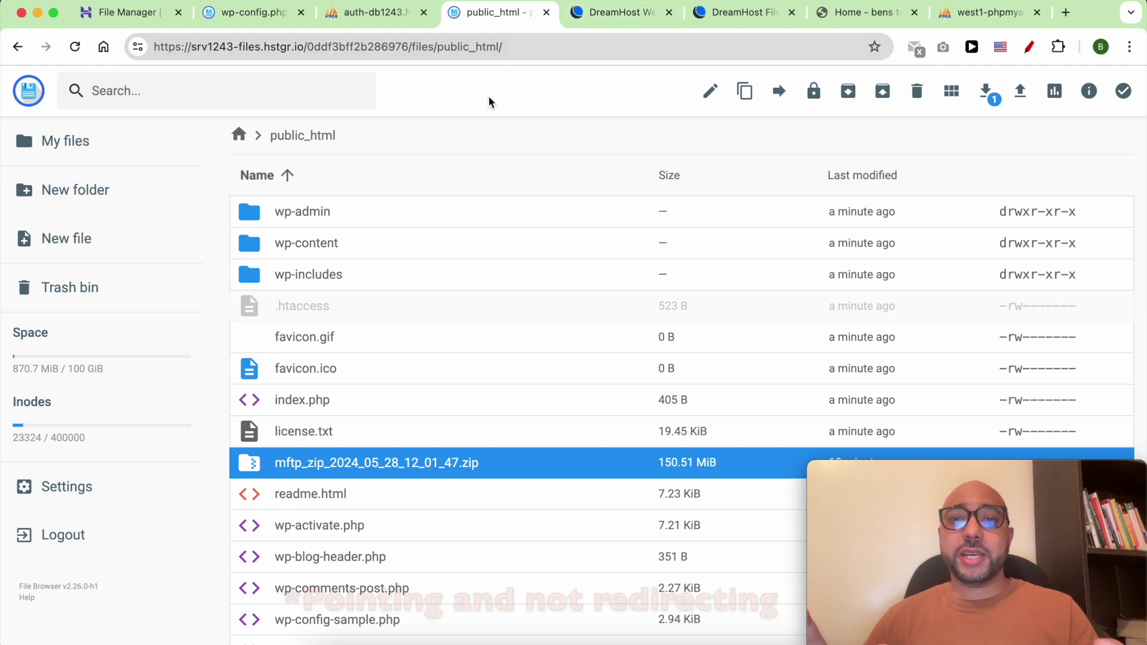
click(633, 18)
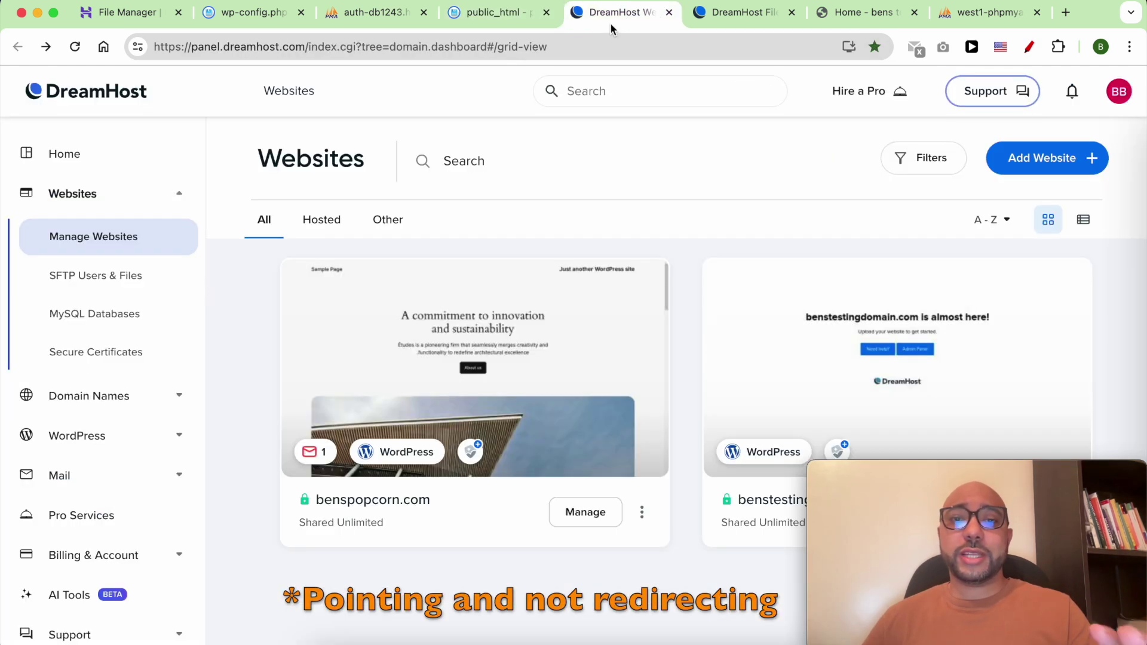
click(122, 11)
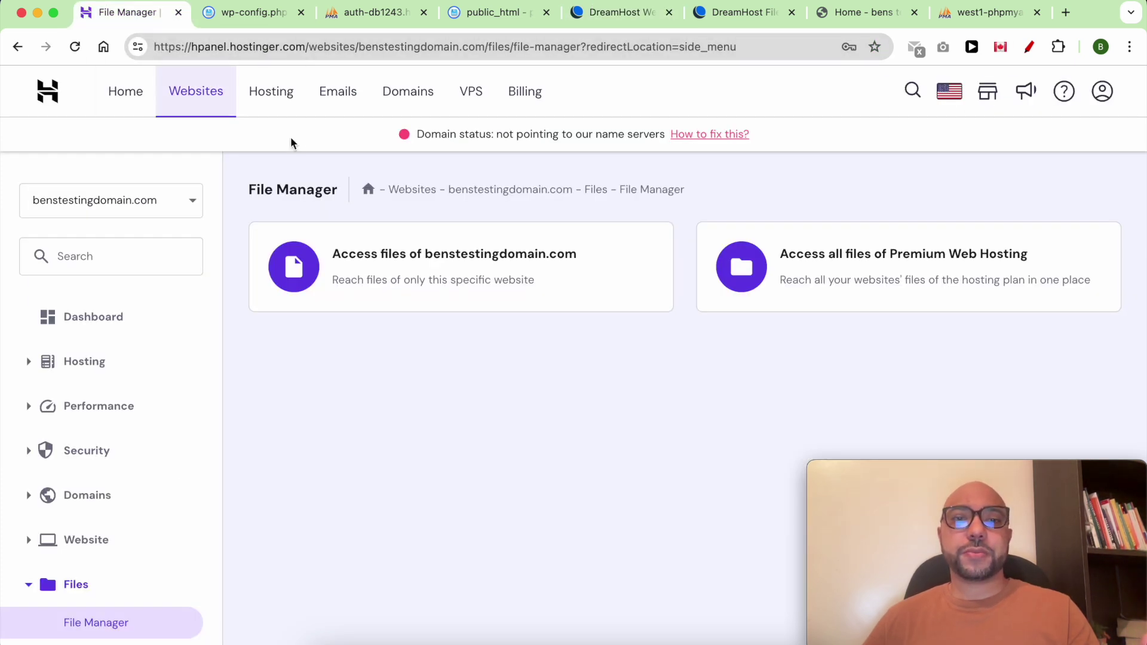
Open the fix for benstestingdomain.com's domain status and start its activation with provider Other, named Dreamhost.
drag(417, 134, 494, 134)
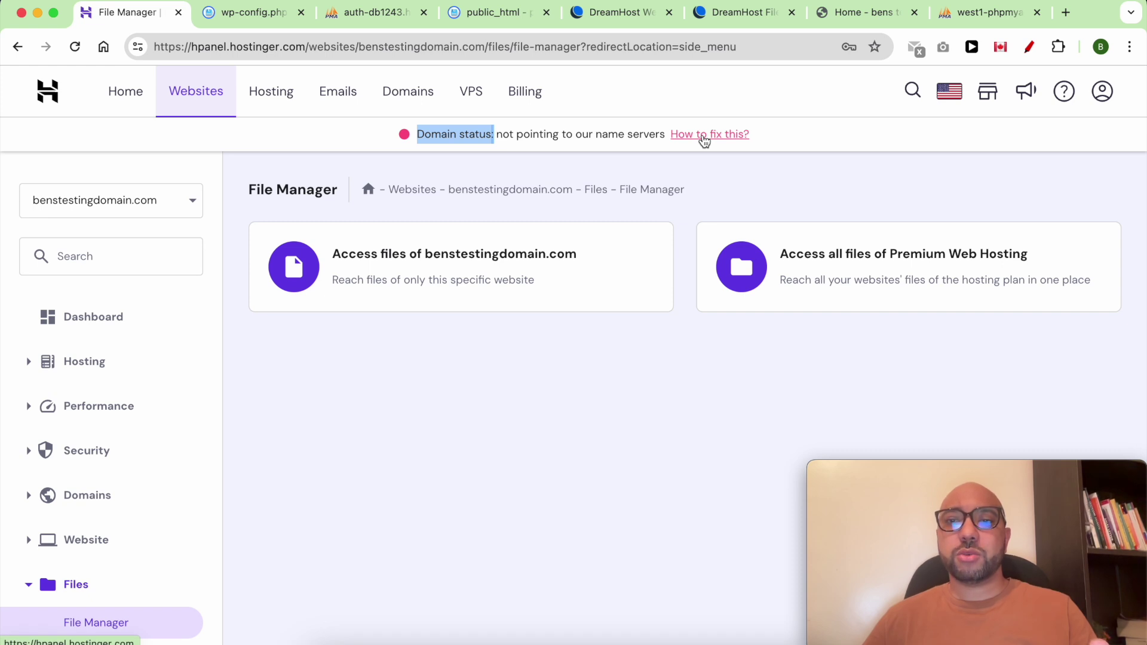
click(705, 137)
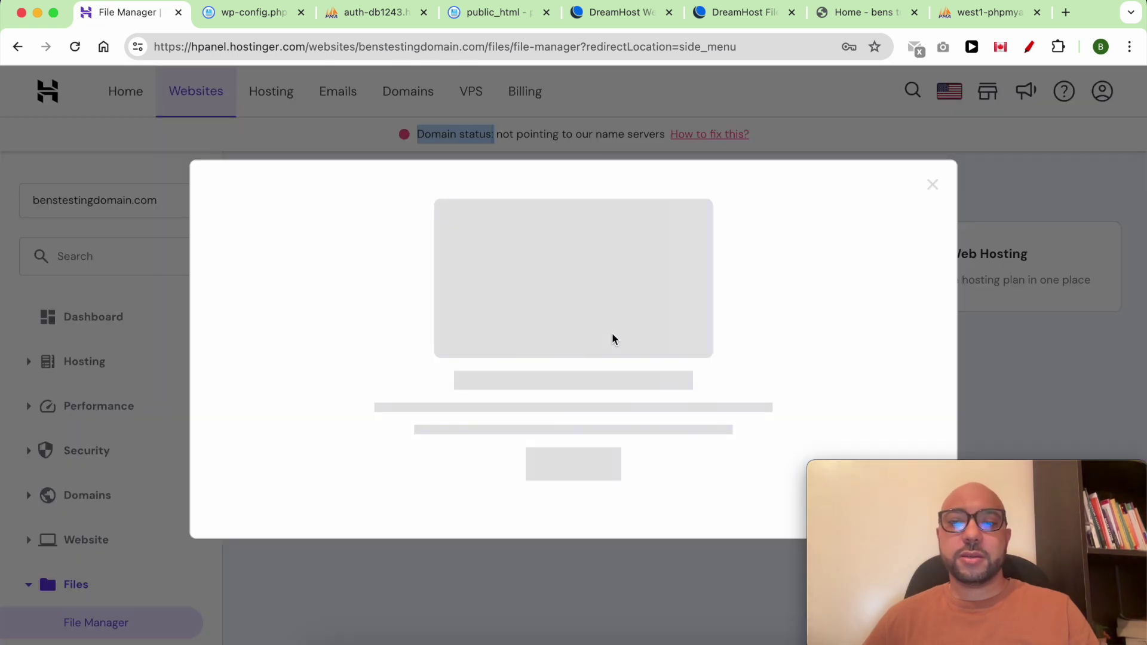
click(526, 455)
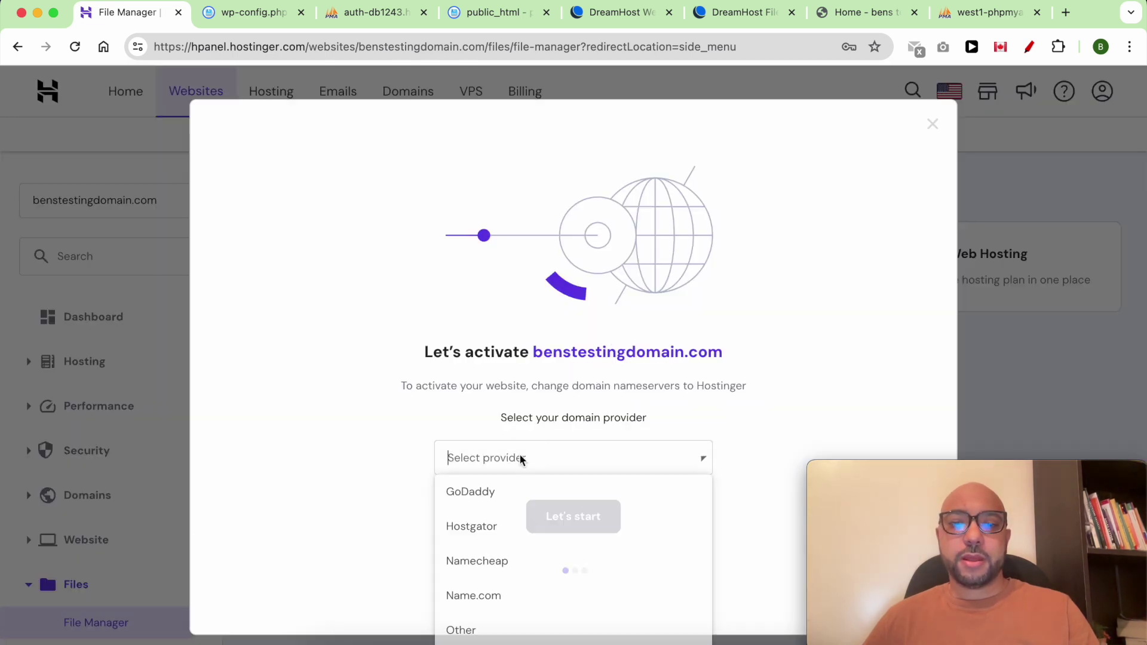
click(500, 633)
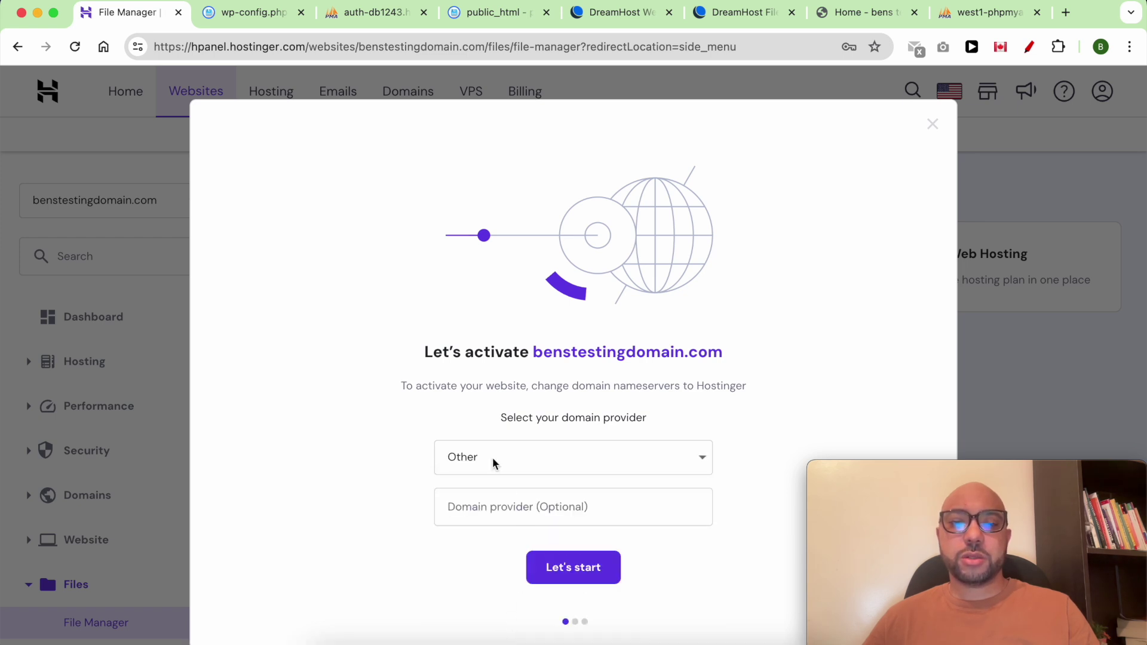
click(497, 518)
text(Dreamhost)
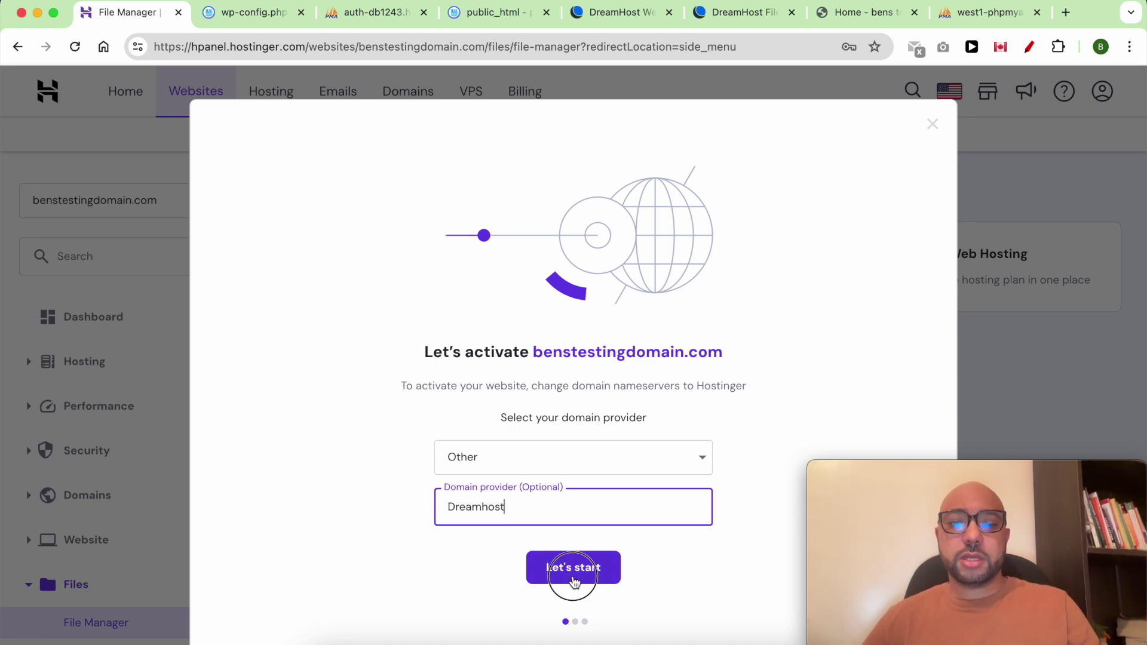
click(572, 570)
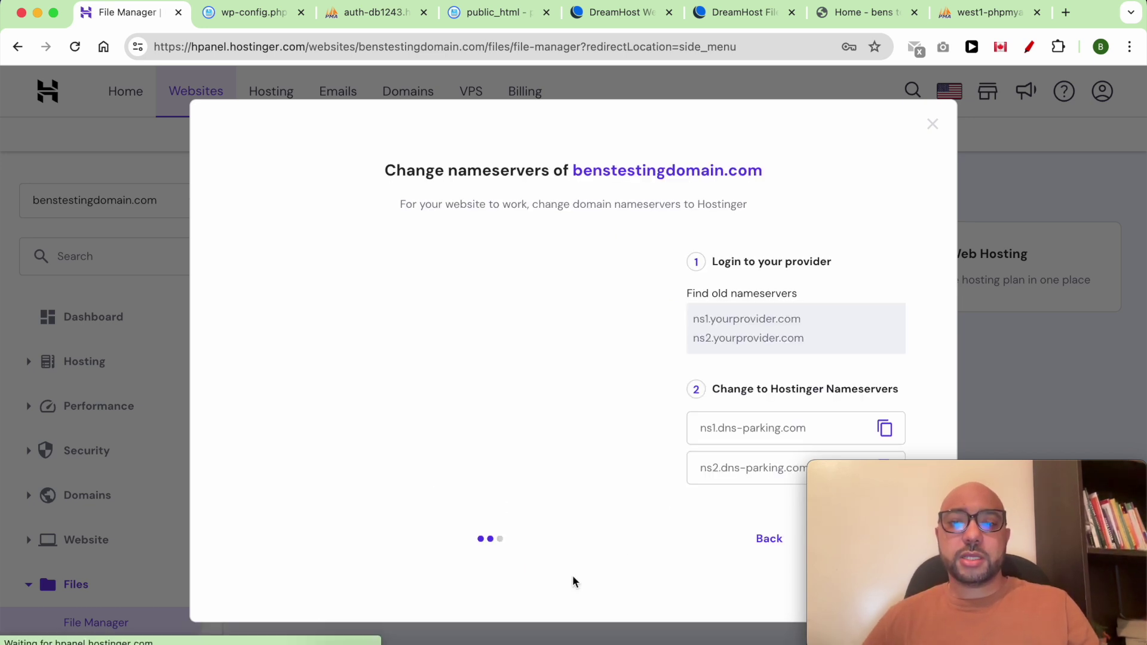
Review the nameserver instructions and copy Hostinger's first nameserver, ns1.dns-parking.com.
drag(828, 342, 746, 338)
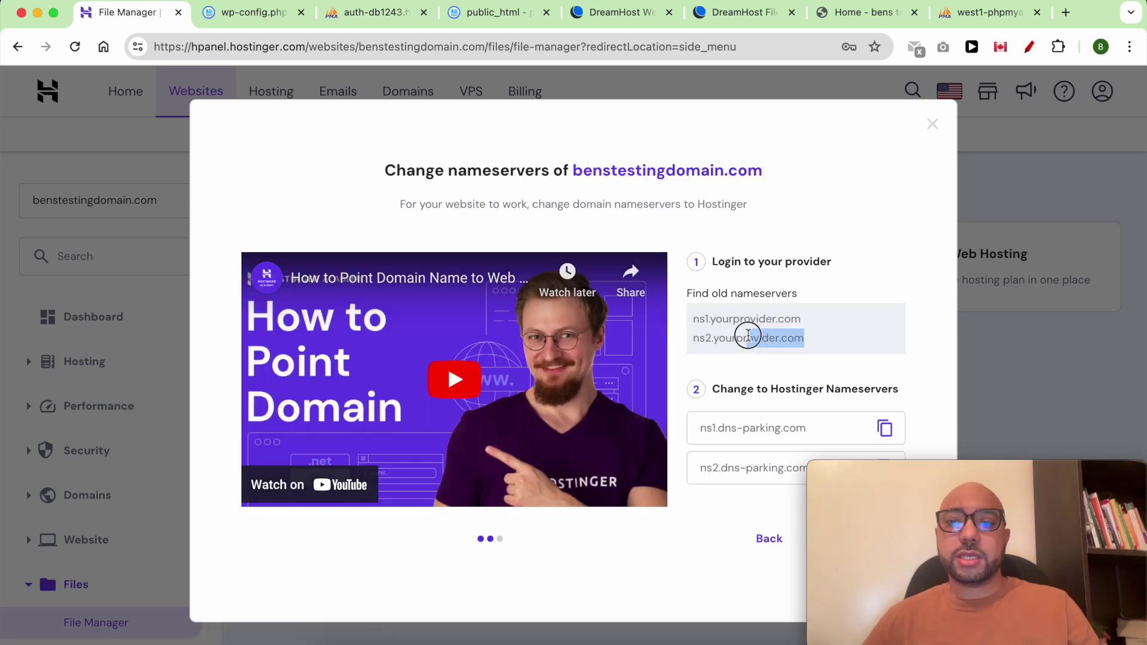
click(729, 391)
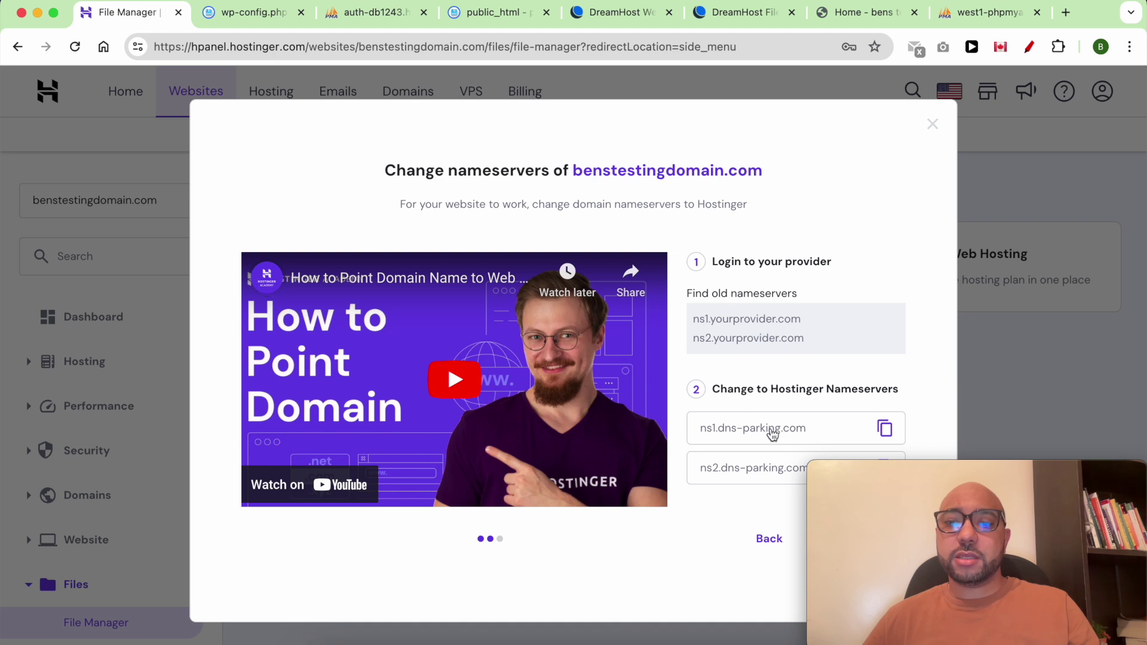
click(810, 438)
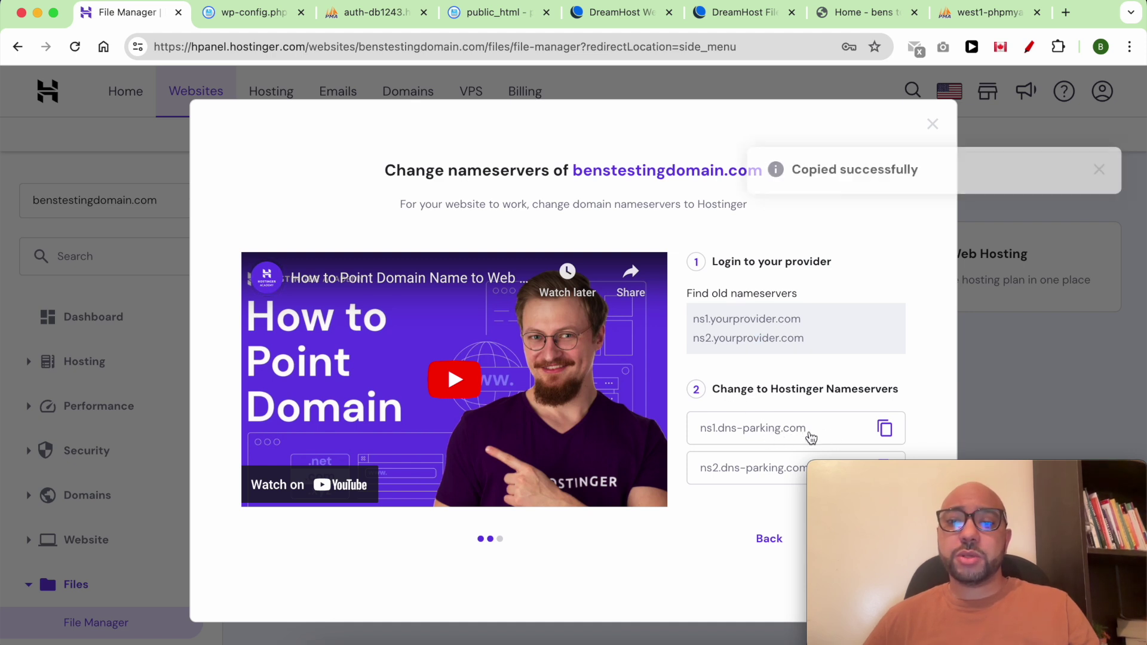
Switch to DreamHost, open benstestingdomain.com's DNS settings and change its nameservers option to "I'll use my own nameservers".
click(623, 13)
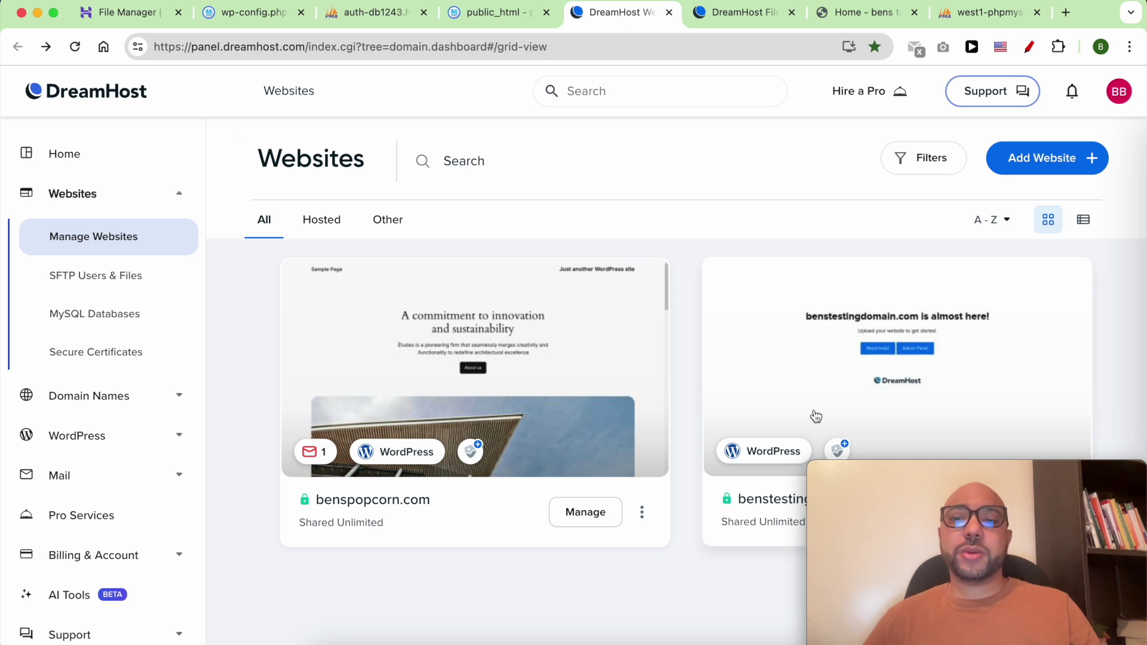
drag(913, 478, 132, 473)
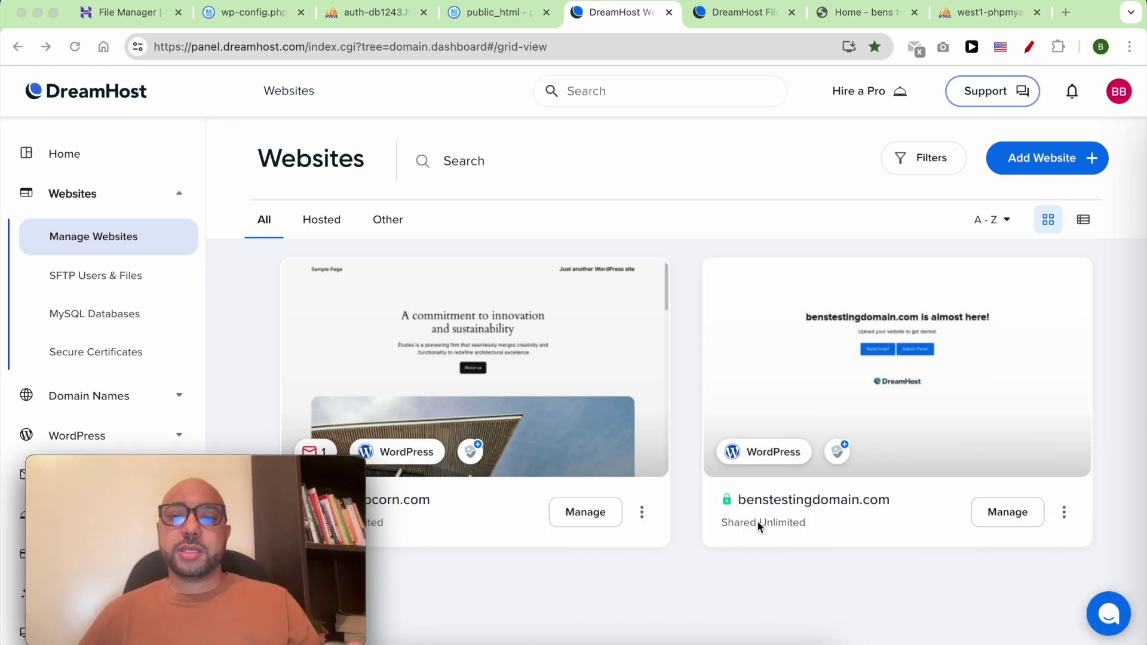
click(860, 552)
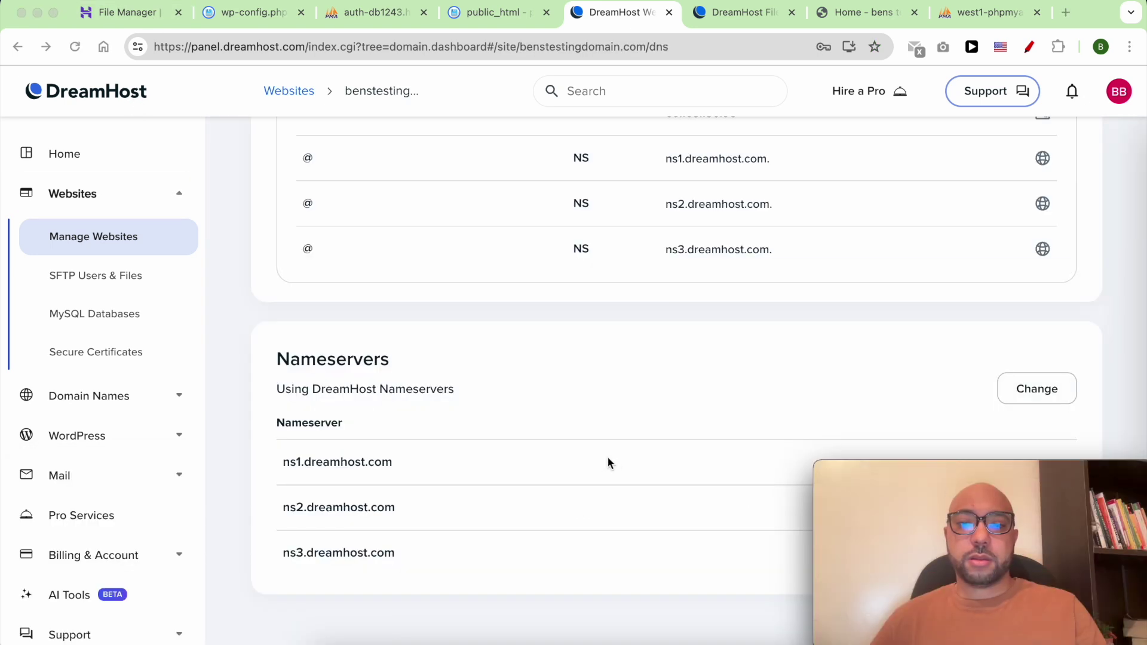
click(1021, 395)
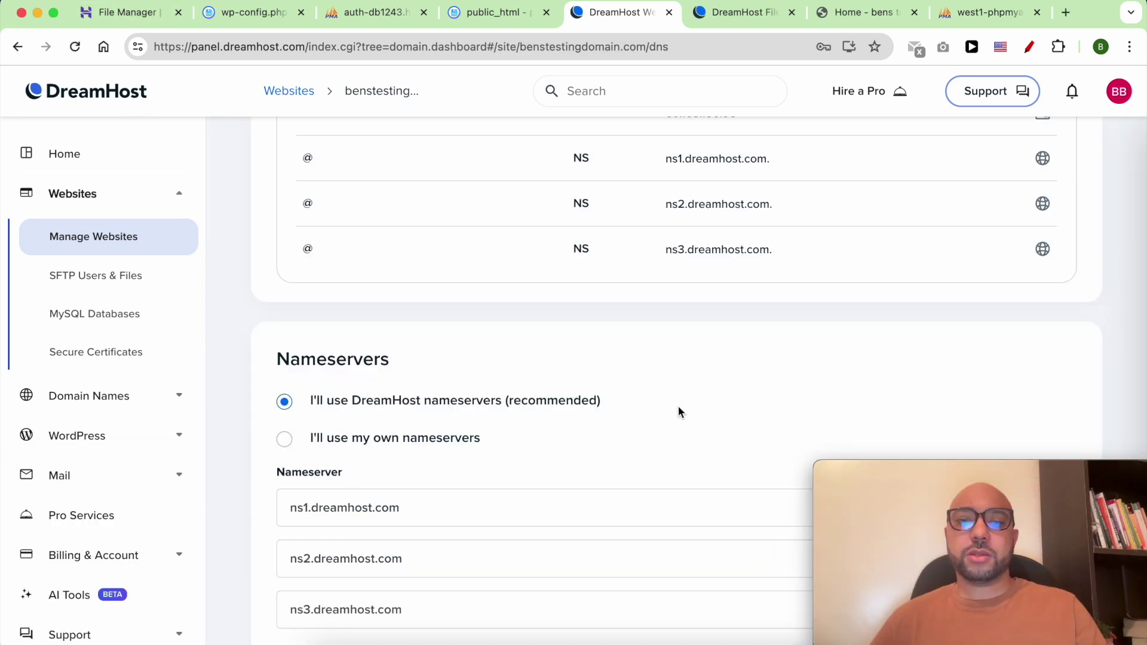
scroll(338, 348, down, 2)
click(410, 329)
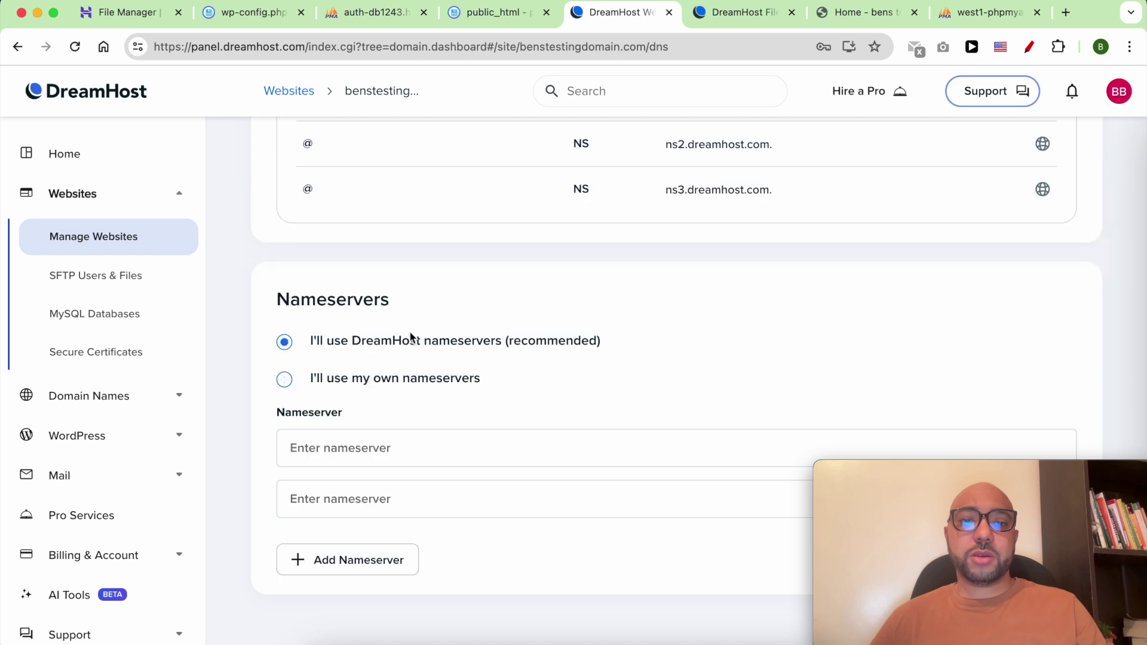
Paste ns1.dns-parking.com as the domain's first nameserver.
click(374, 452)
right_click(376, 458)
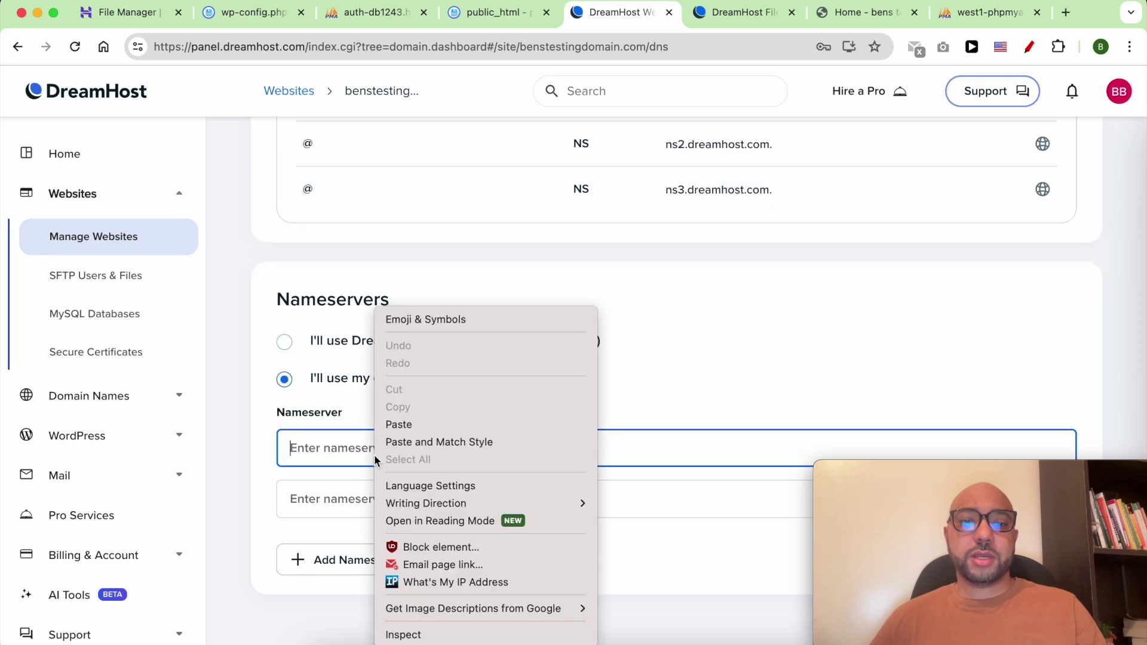
click(406, 424)
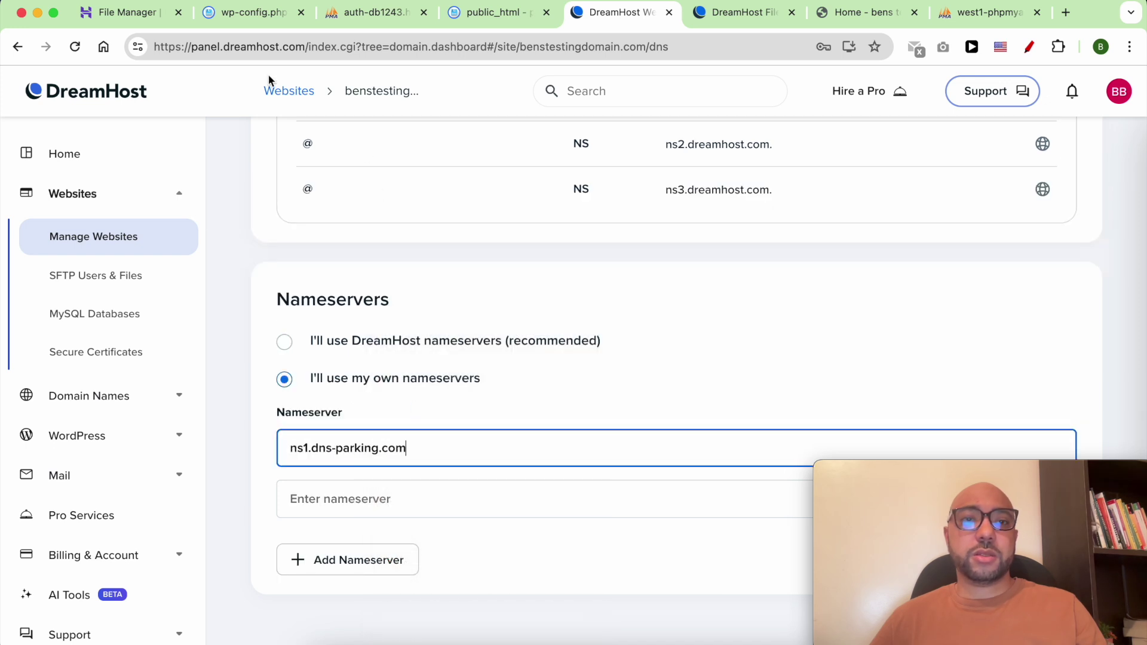
Copy ns2.dns-parking.com from Hostinger, paste it as the second nameserver in DreamHost, and save the nameserver change.
click(159, 14)
click(761, 474)
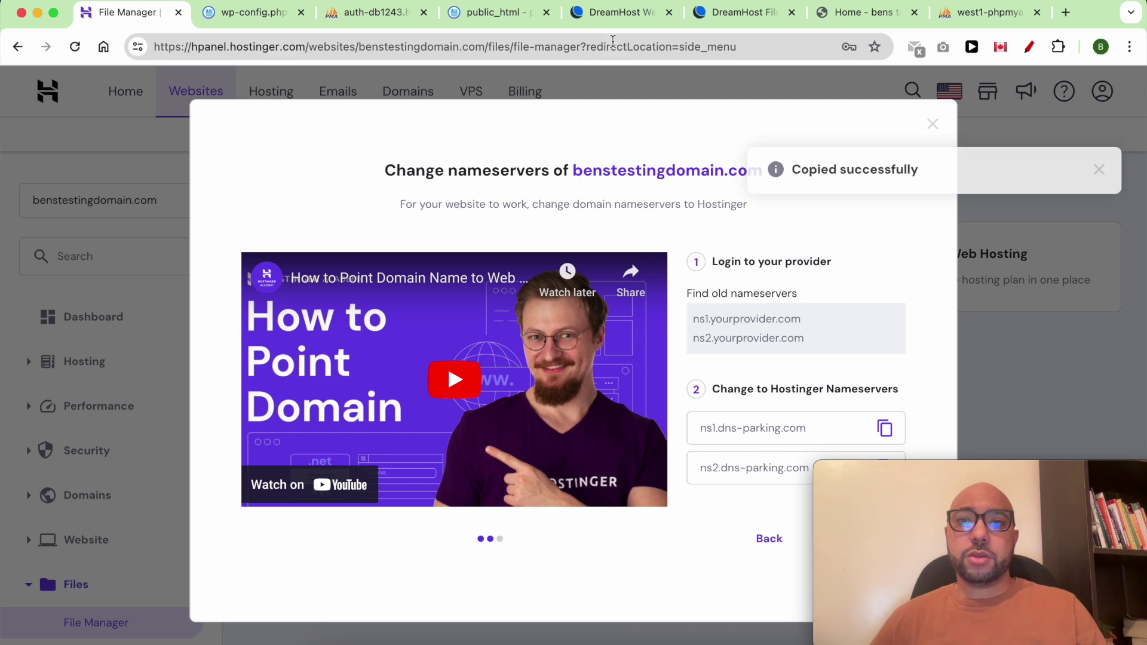
click(598, 13)
right_click(359, 504)
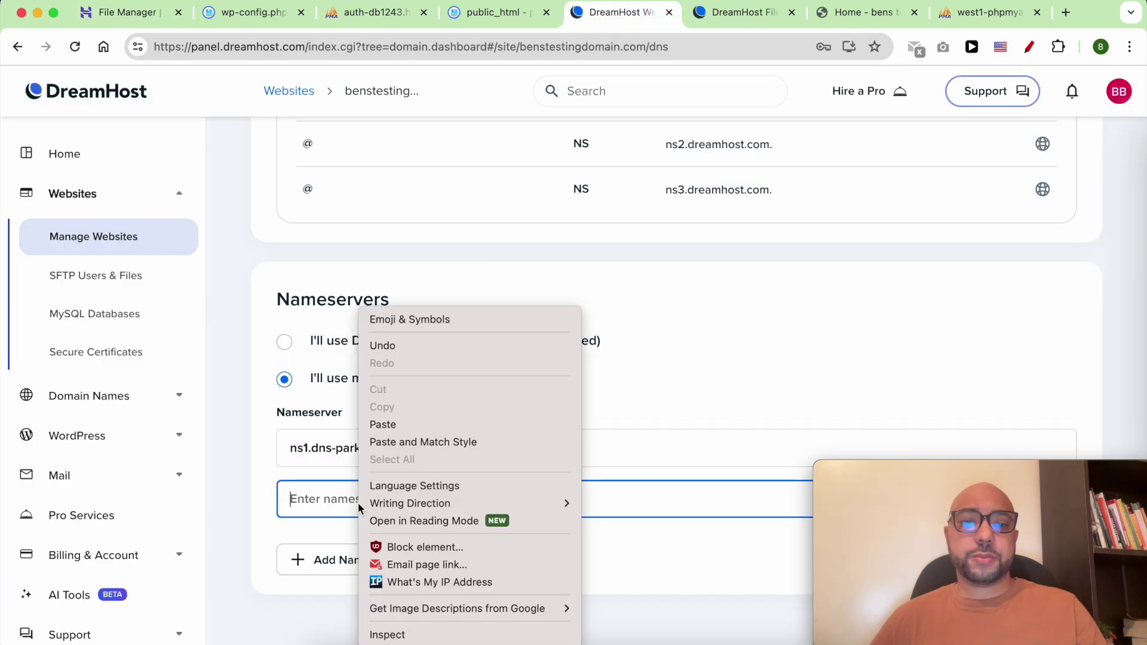
click(392, 424)
drag(896, 471, 869, 209)
click(1055, 563)
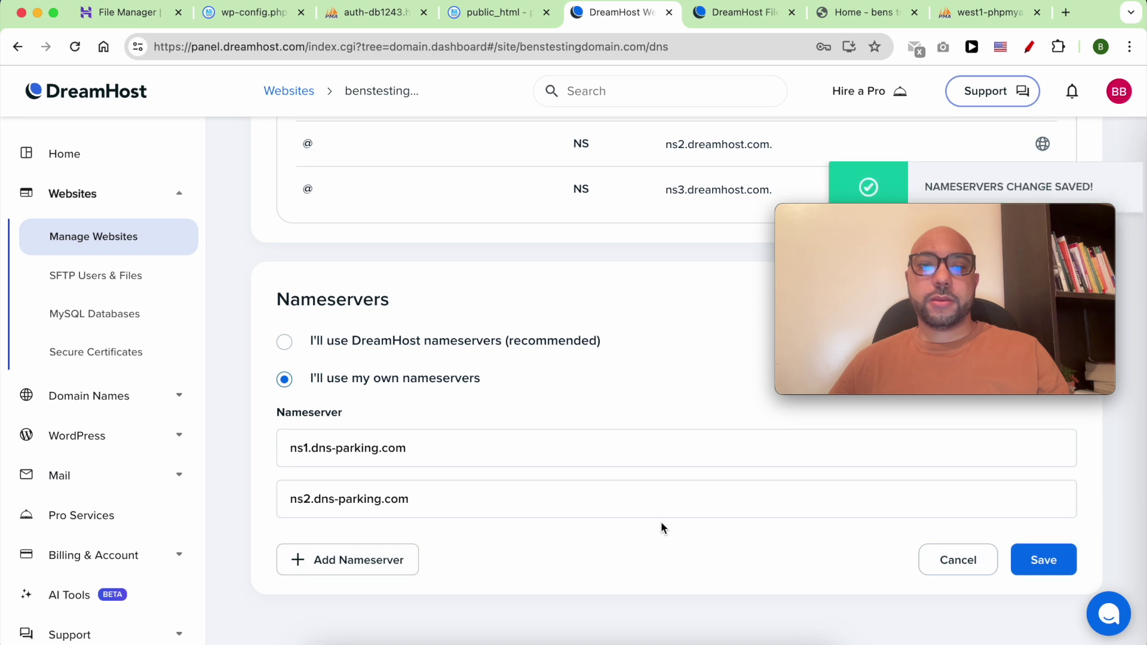
Return to Hostinger, continue the nameserver guide to its final page and read the note on propagation time.
click(132, 12)
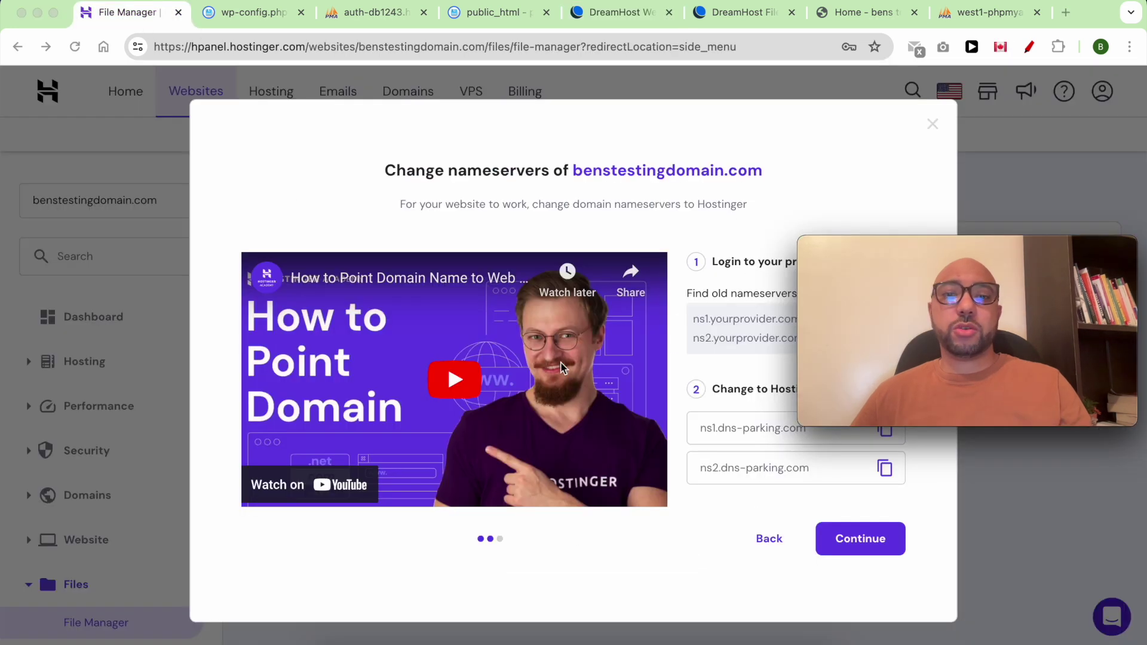
click(615, 12)
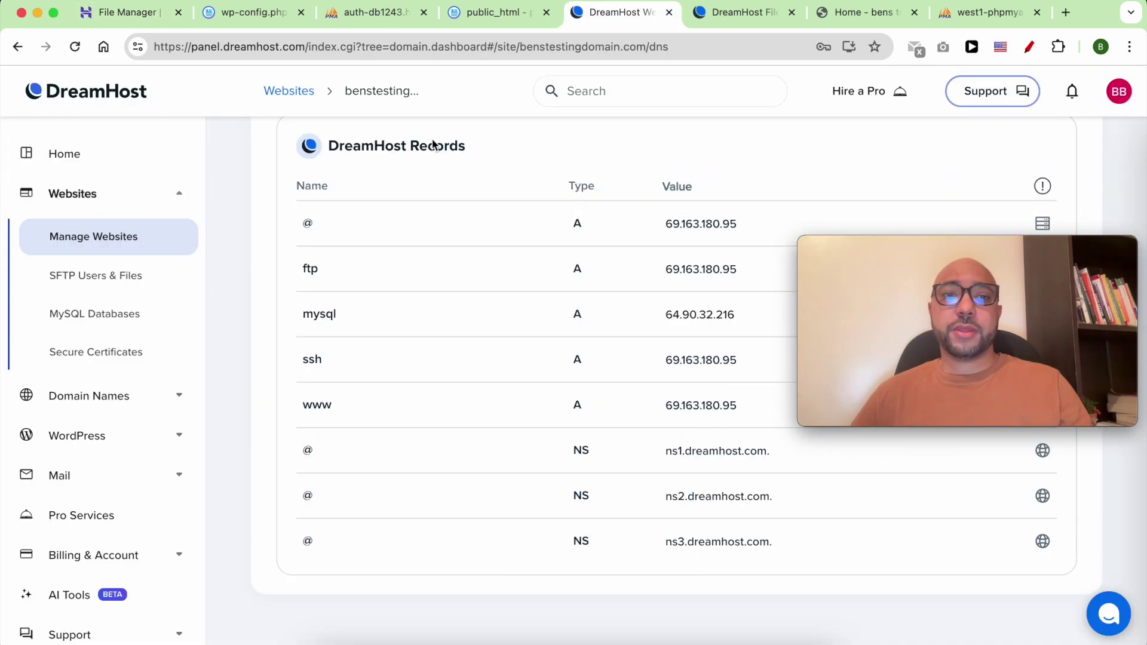
click(132, 12)
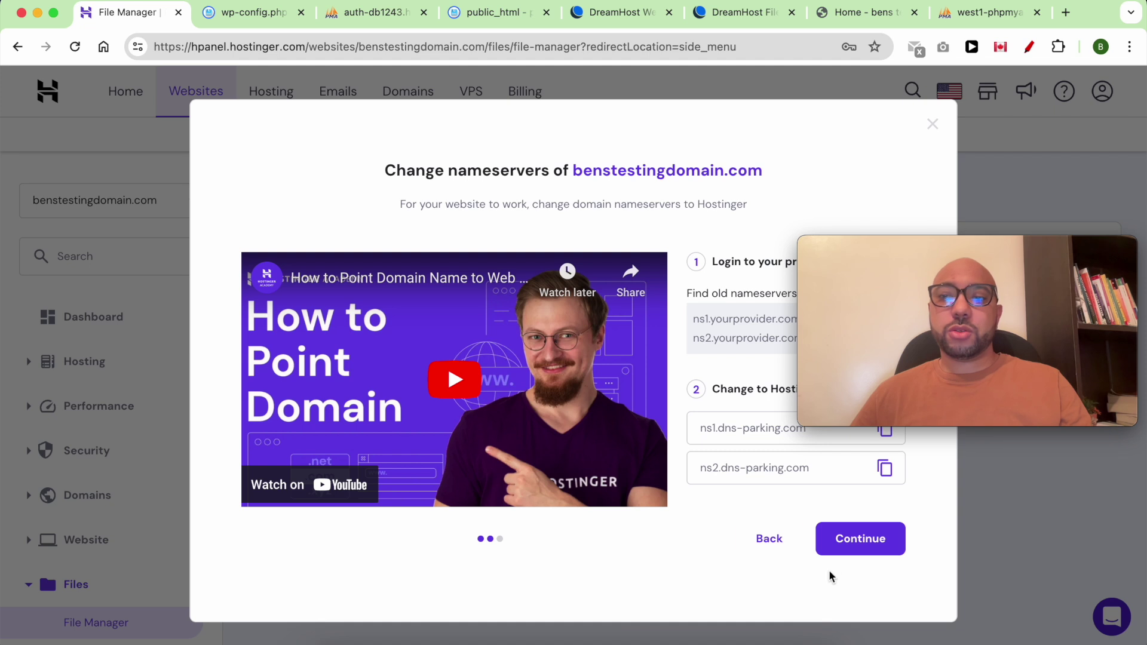
click(860, 545)
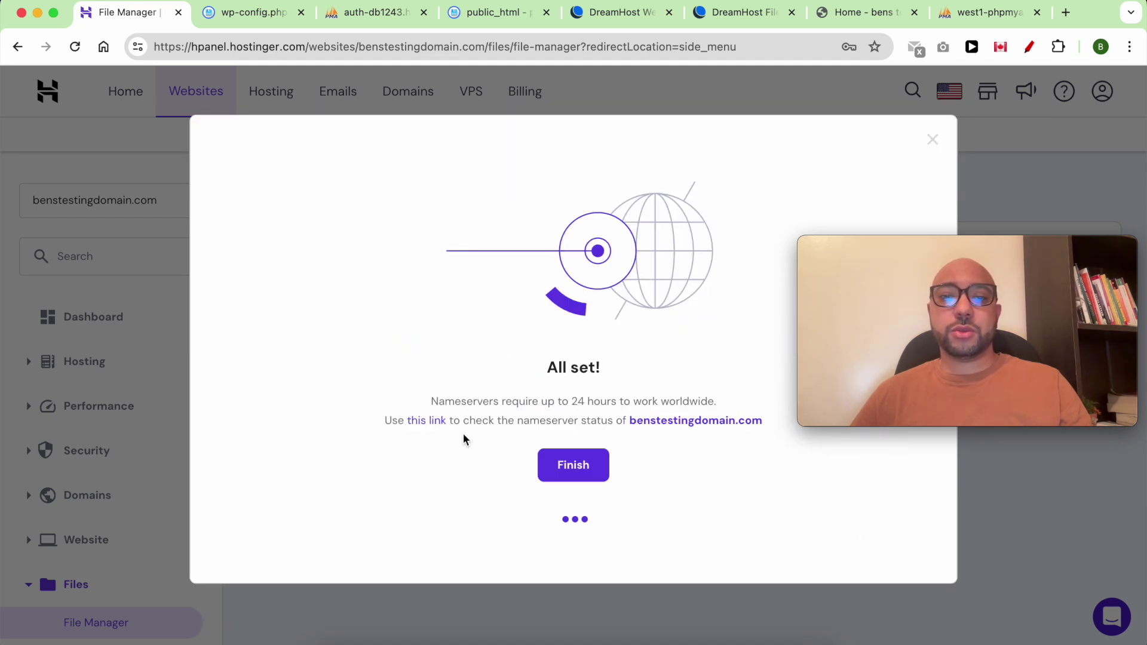
drag(432, 401, 746, 391)
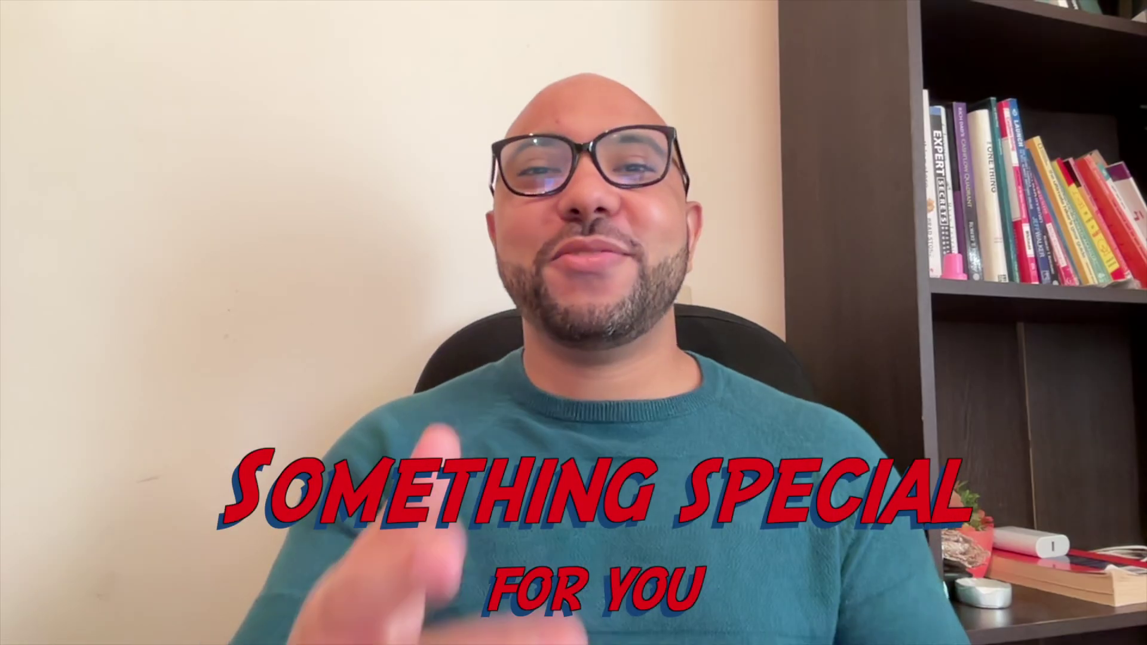